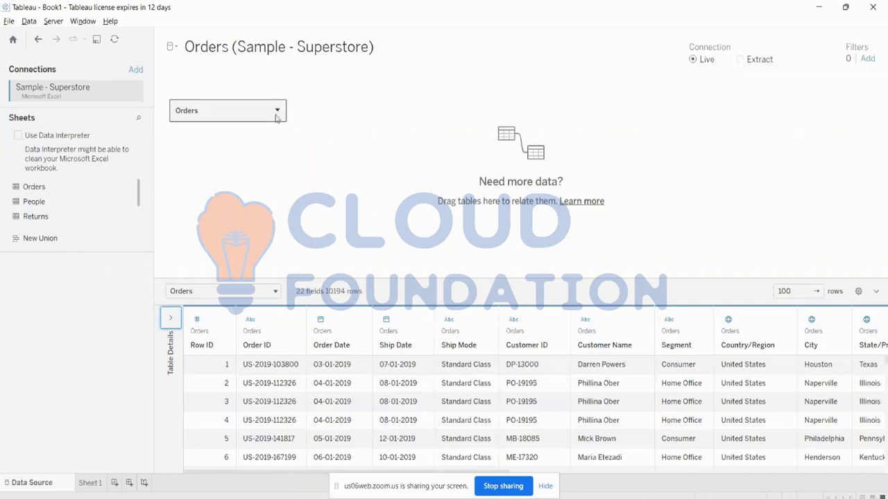
Remove the Orders table from the data source canvas and check the Sample - Superstore connection's options.
{"action": "left_click", "coordinate": [277, 111]}
{"action": "left_click", "coordinate": [323, 141]}
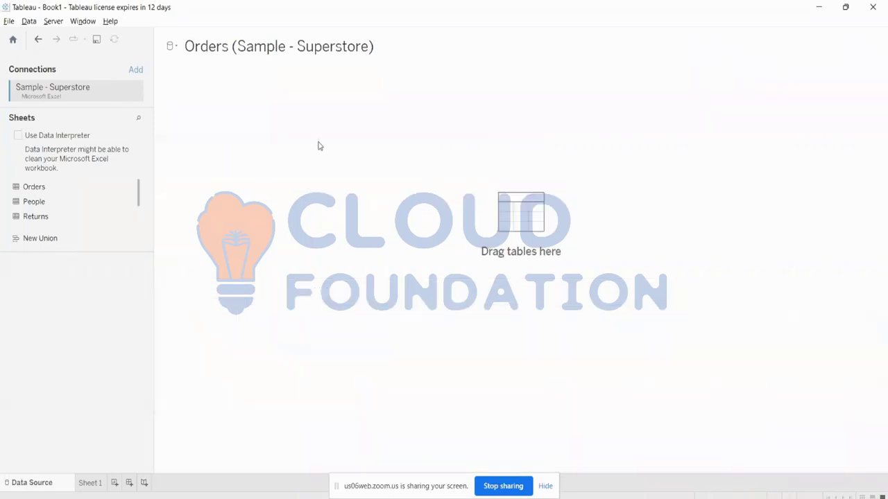
{"action": "left_click", "coordinate": [135, 92]}
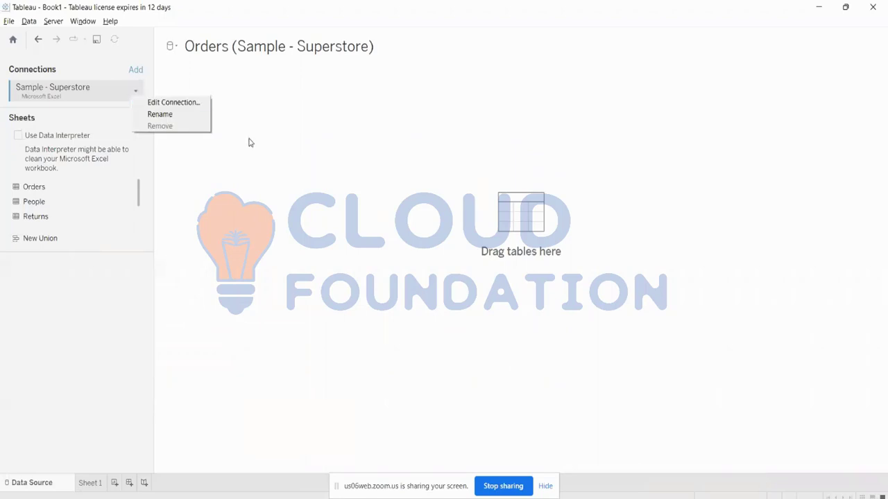
{"action": "left_click", "coordinate": [322, 162]}
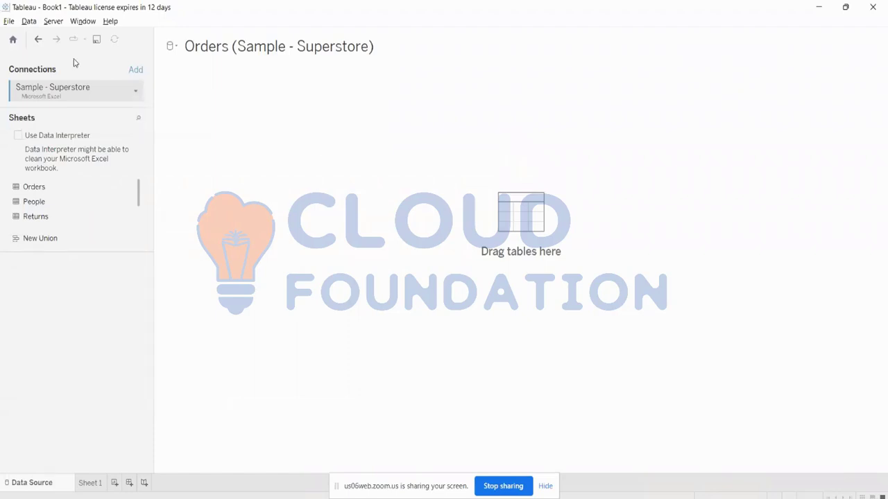
Create a new workbook and maximize its window.
{"action": "left_click", "coordinate": [7, 24]}
{"action": "left_click", "coordinate": [22, 33]}
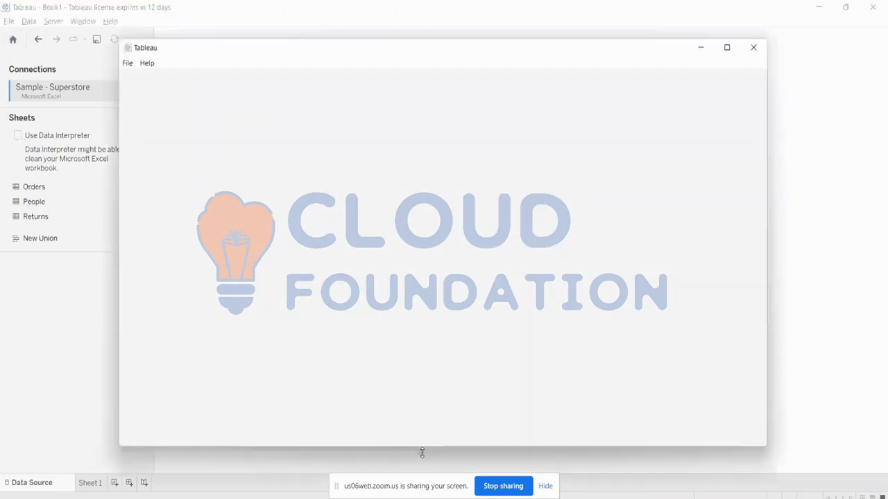
{"action": "left_click", "coordinate": [707, 478]}
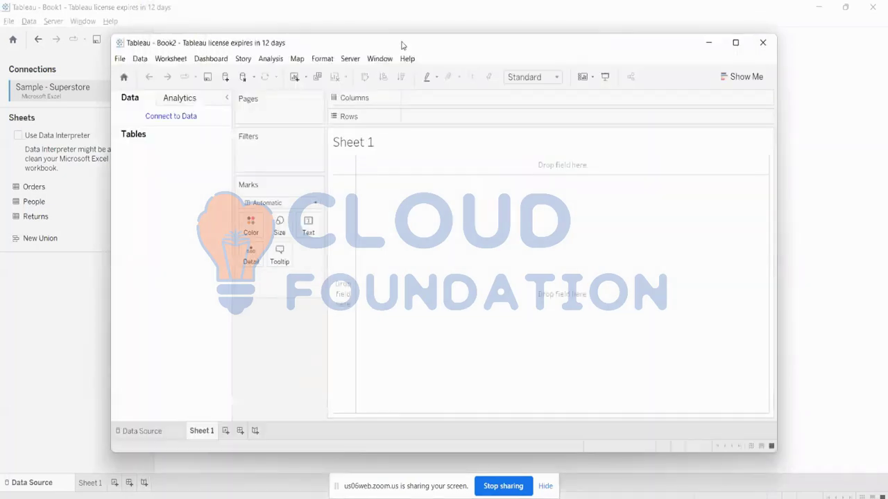
{"action": "double_click", "coordinate": [401, 46]}
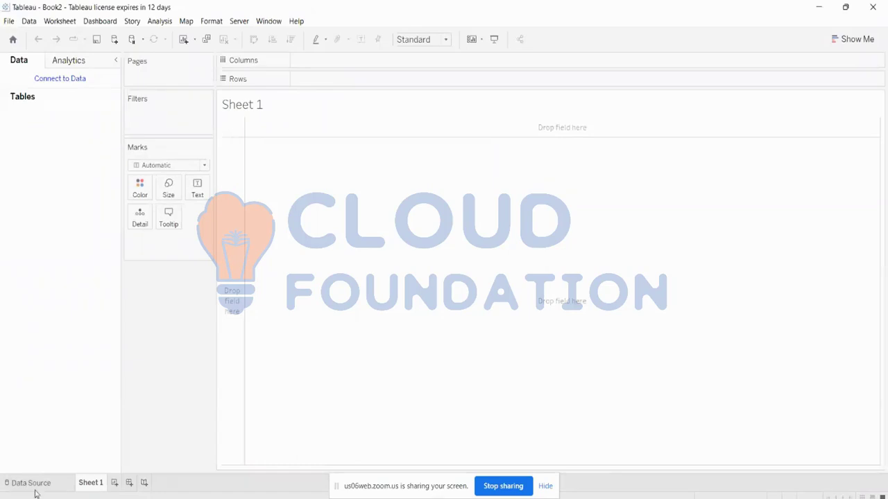
Connect the new workbook to the Sample - Superstore Microsoft Excel file on the Desktop.
{"action": "left_click", "coordinate": [63, 82]}
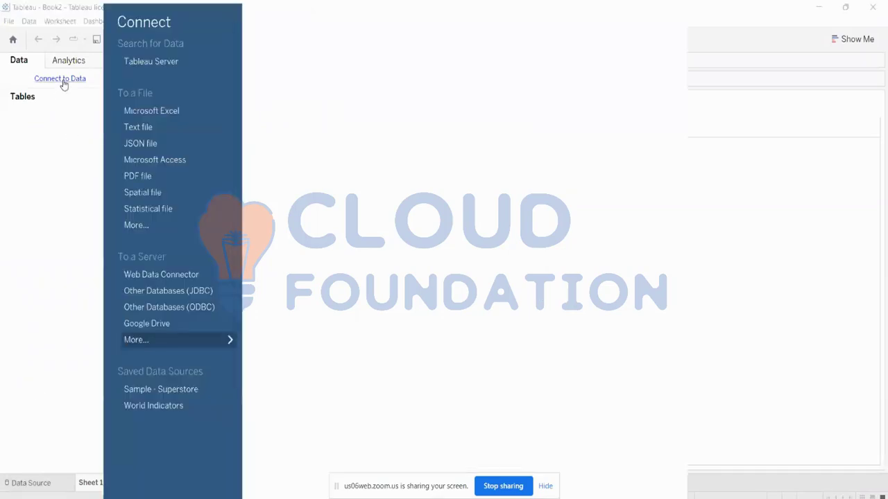
{"action": "left_click", "coordinate": [169, 109]}
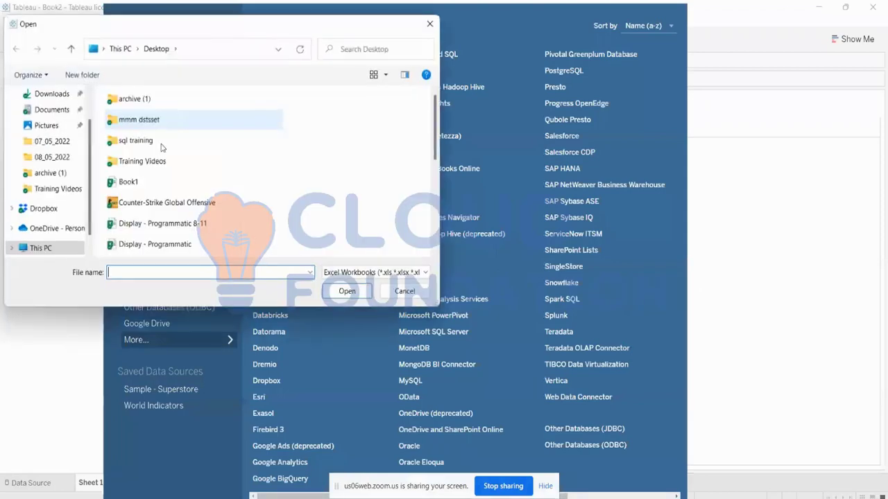
{"action": "scroll", "coordinate": [161, 147], "scroll_direction": "down", "scroll_amount": 5}
{"action": "double_click", "coordinate": [158, 227]}
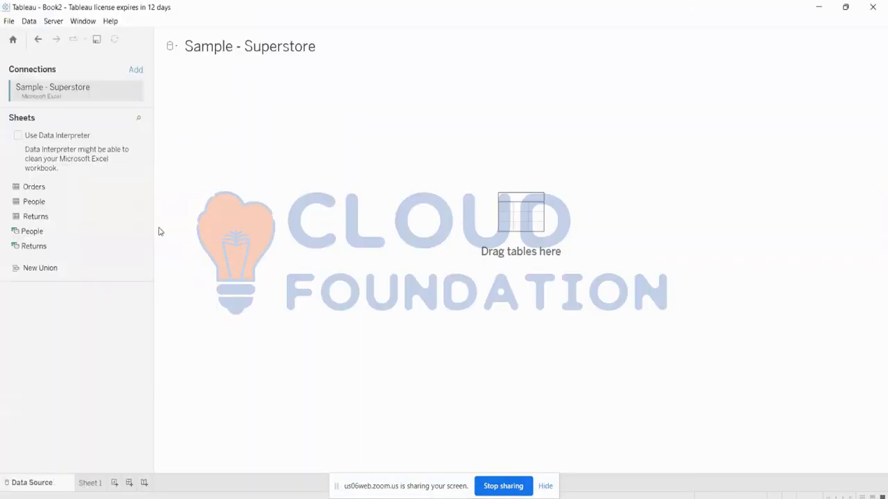
Add the Orders table to the data source canvas and open it to show its physical tables.
{"action": "left_click_drag", "start_coordinate": [34, 186], "coordinate": [312, 145]}
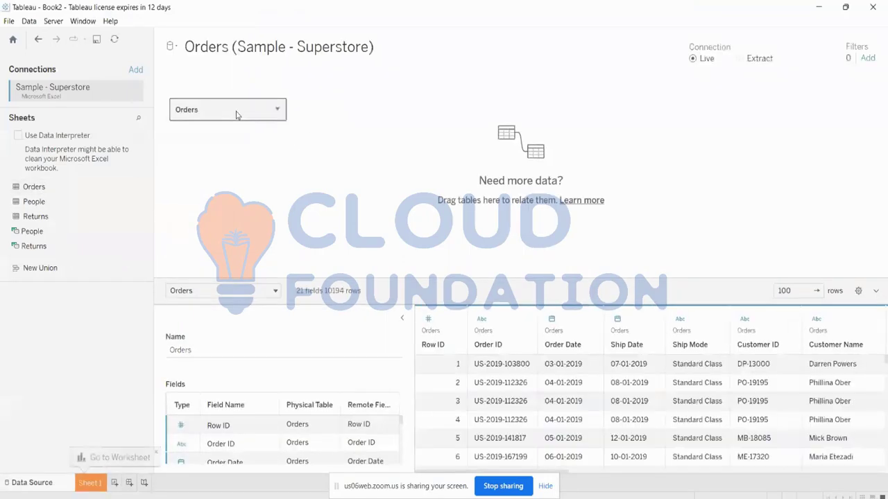
{"action": "double_click", "coordinate": [237, 113]}
{"action": "mouse_move", "coordinate": [33, 201]}
{"action": "left_mouse_down"}
{"action": "mouse_move", "coordinate": [329, 122]}
{"action": "mouse_move", "coordinate": [349, 128]}
{"action": "mouse_move", "coordinate": [321, 125]}
{"action": "mouse_move", "coordinate": [21, 201]}
{"action": "left_mouse_up"}
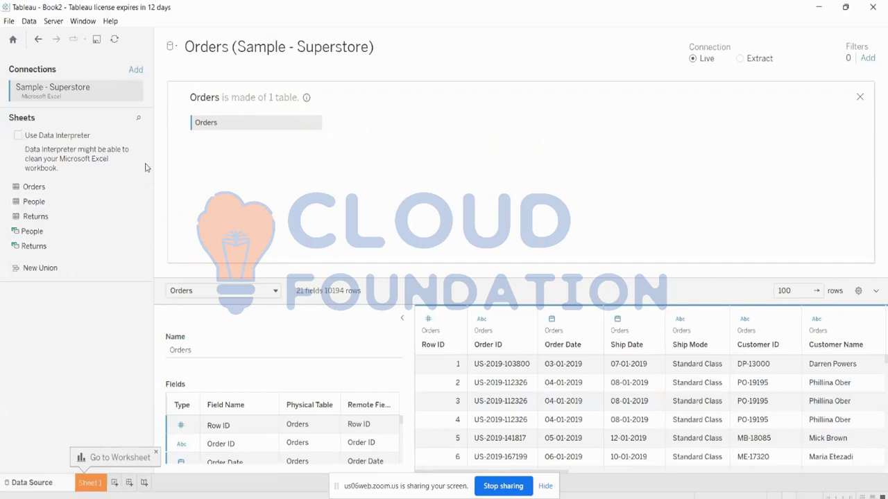
Dismiss the Orders table's options and collapse the table details beside the Orders data preview.
{"action": "left_click", "coordinate": [315, 123]}
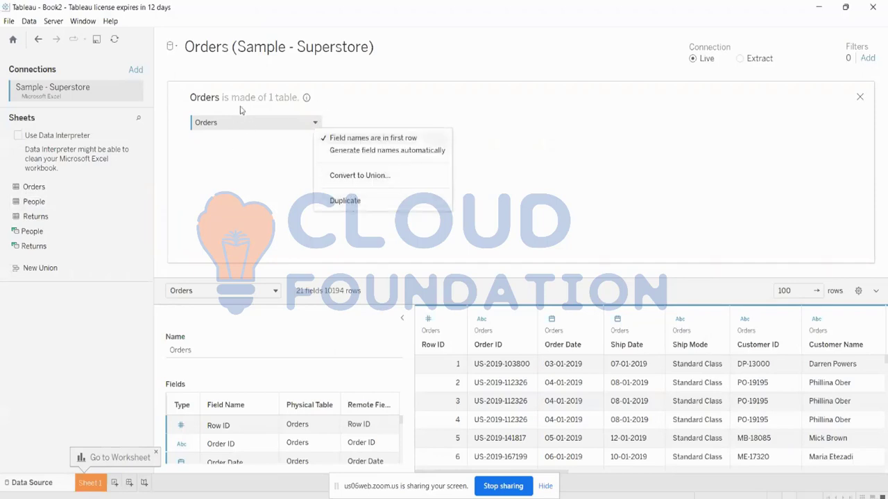
{"action": "left_click", "coordinate": [172, 46]}
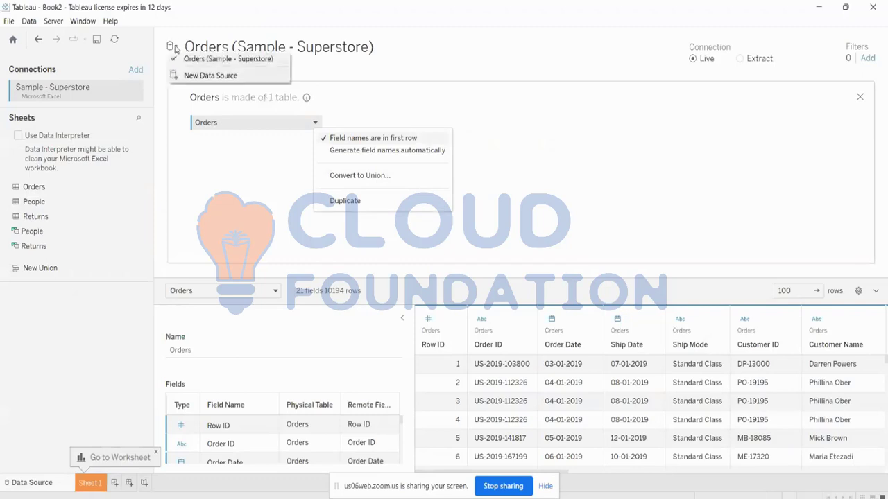
{"action": "left_click", "coordinate": [504, 5]}
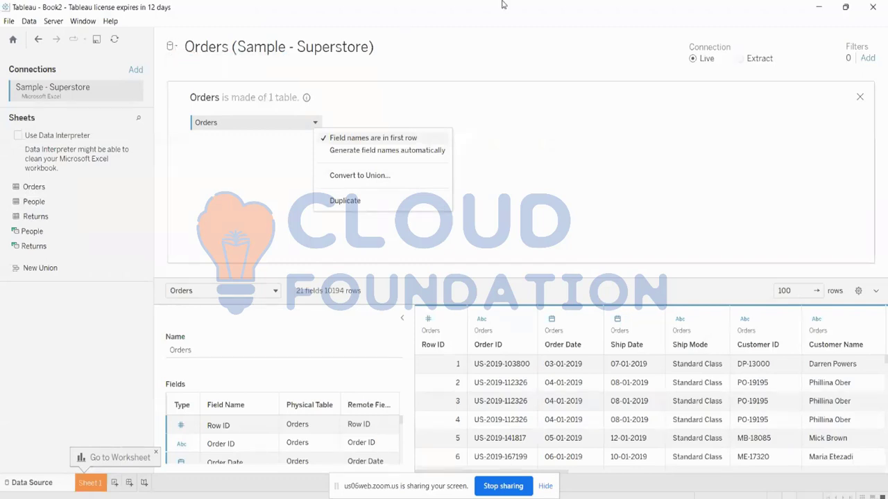
{"action": "left_click", "coordinate": [402, 317]}
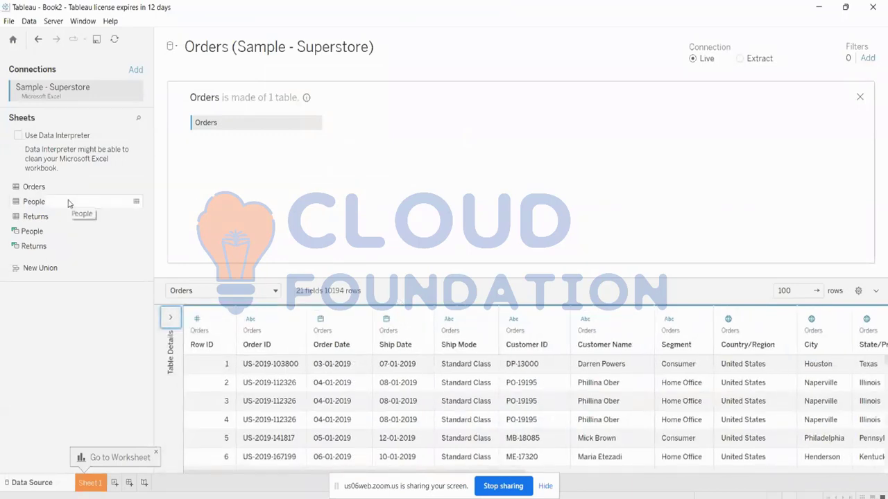
Open Sheet 1 and widen the list of data fields enough to fit the full data source name.
{"action": "left_click", "coordinate": [90, 483]}
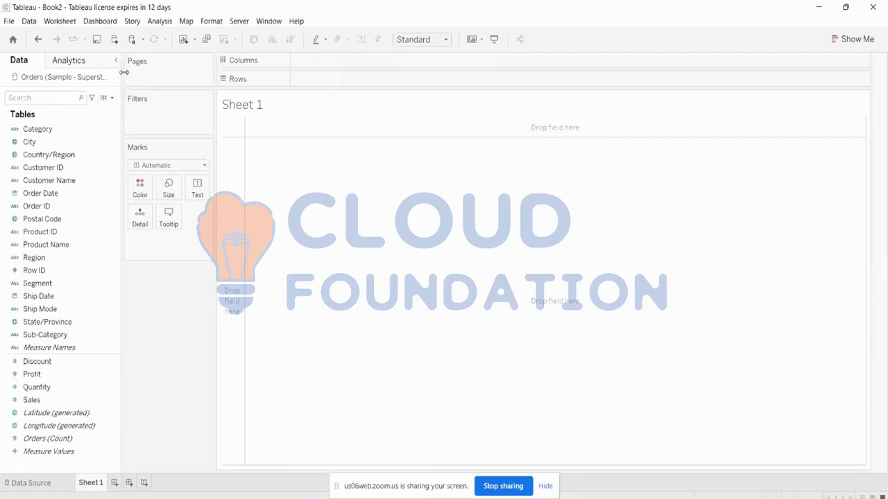
{"action": "left_click_drag", "start_coordinate": [122, 74], "coordinate": [165, 74]}
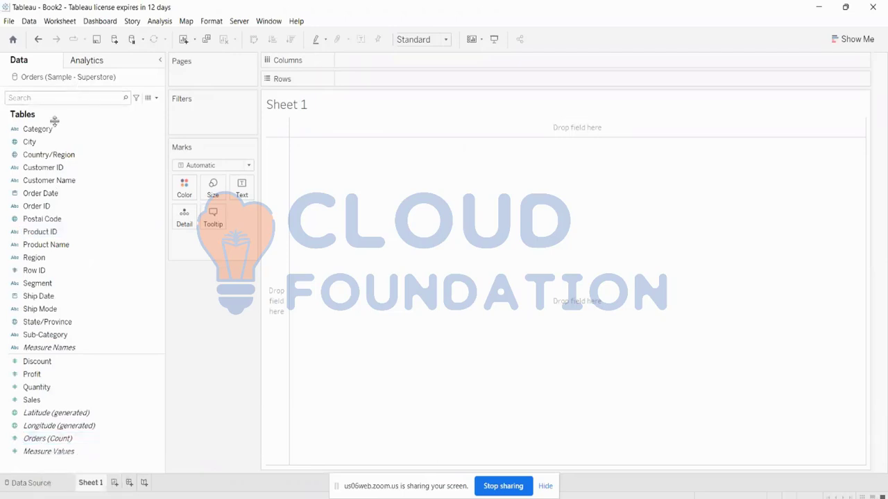
Return to the data source page and view the data of the People table.
{"action": "left_click", "coordinate": [31, 483]}
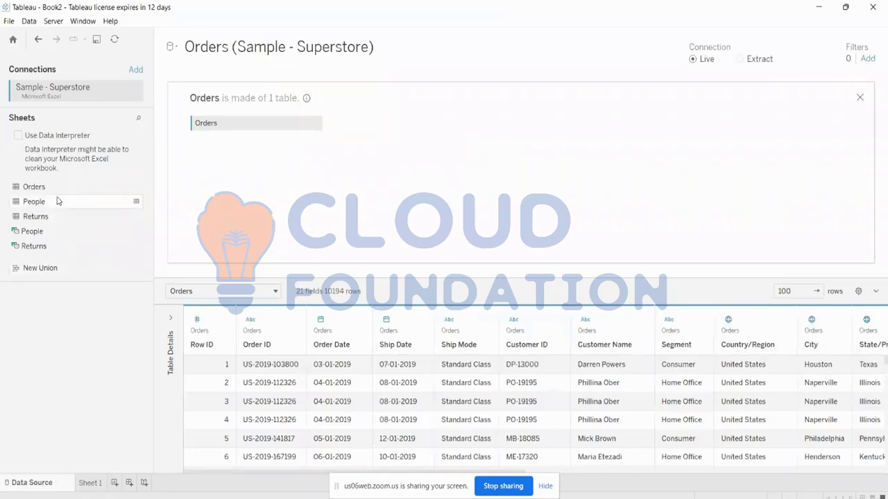
{"action": "left_click", "coordinate": [137, 203]}
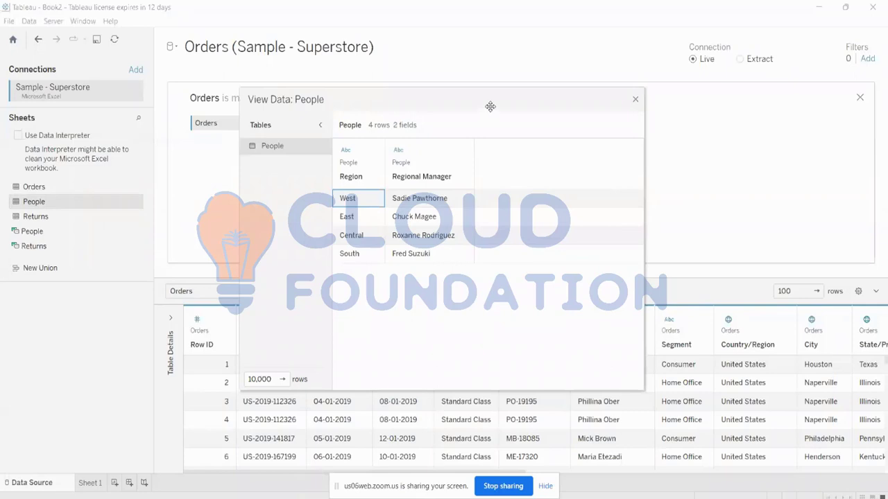
{"action": "left_click_drag", "start_coordinate": [491, 105], "coordinate": [497, 4]}
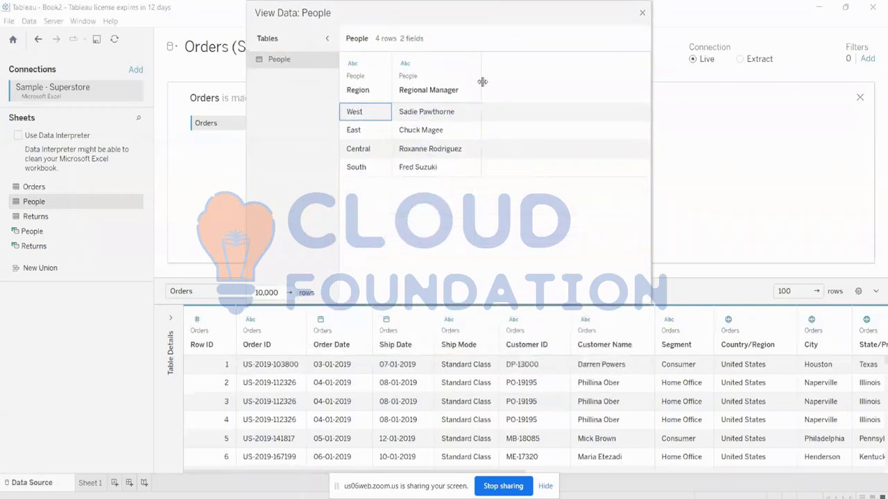
{"action": "left_click", "coordinate": [545, 487]}
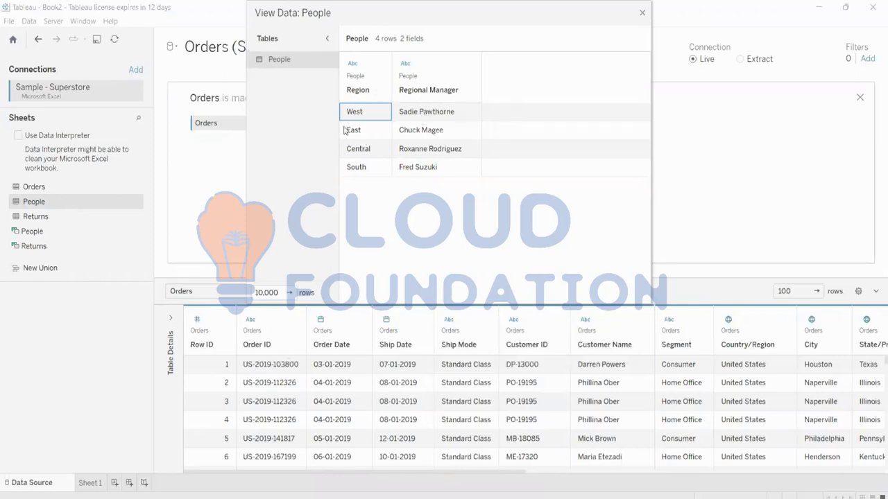
{"action": "left_click", "coordinate": [643, 15]}
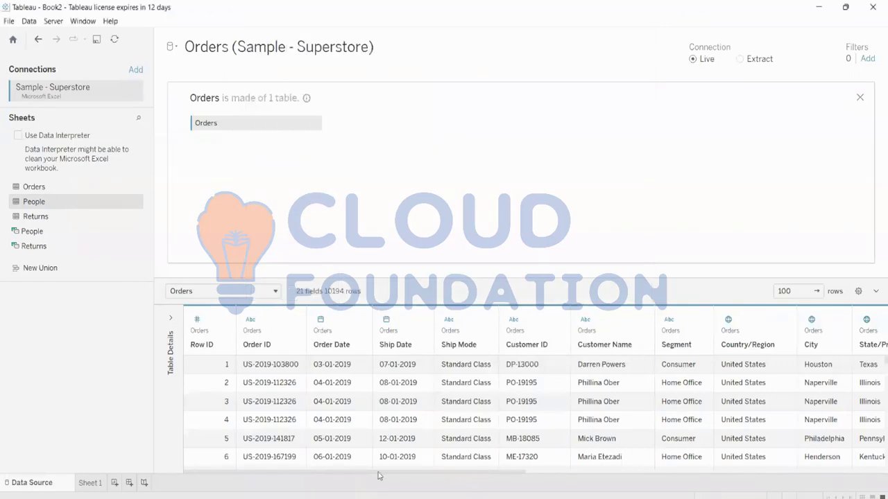
Compare the Region column in the Orders preview with the regions in the People table's data.
{"action": "left_click_drag", "start_coordinate": [383, 474], "coordinate": [713, 475]}
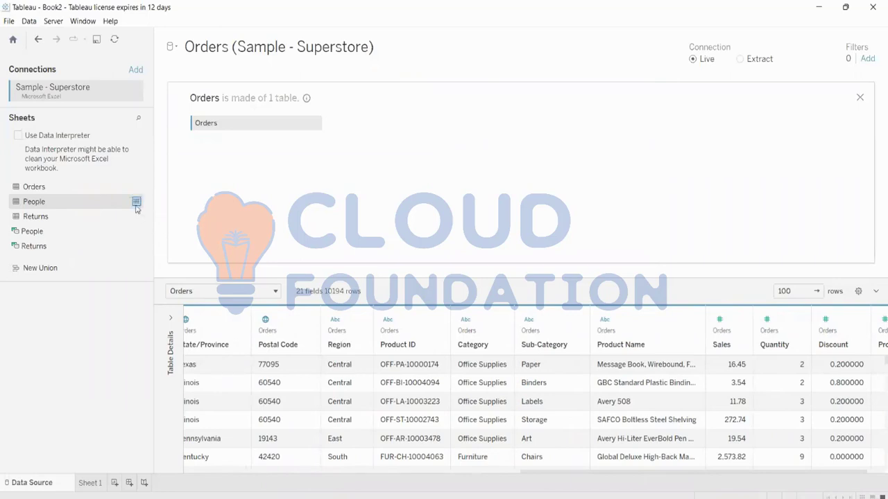
{"action": "left_click", "coordinate": [136, 203]}
{"action": "left_click_drag", "start_coordinate": [444, 98], "coordinate": [466, 4]}
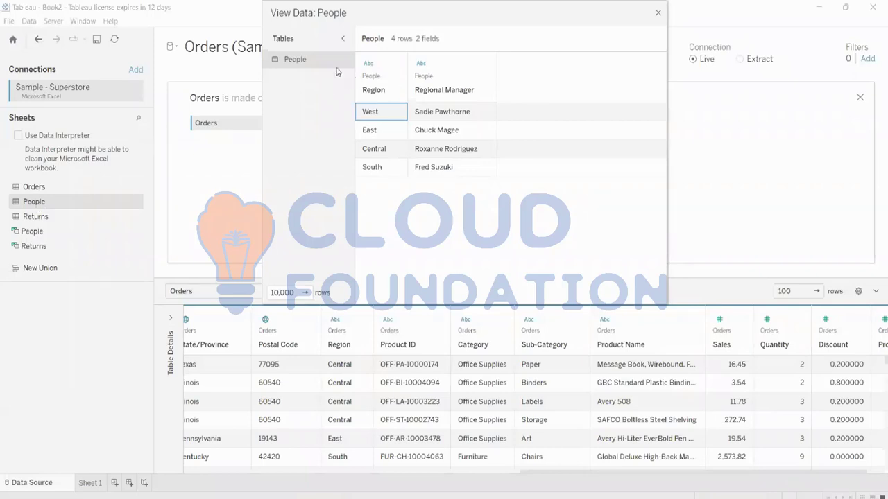
{"action": "left_click", "coordinate": [659, 16]}
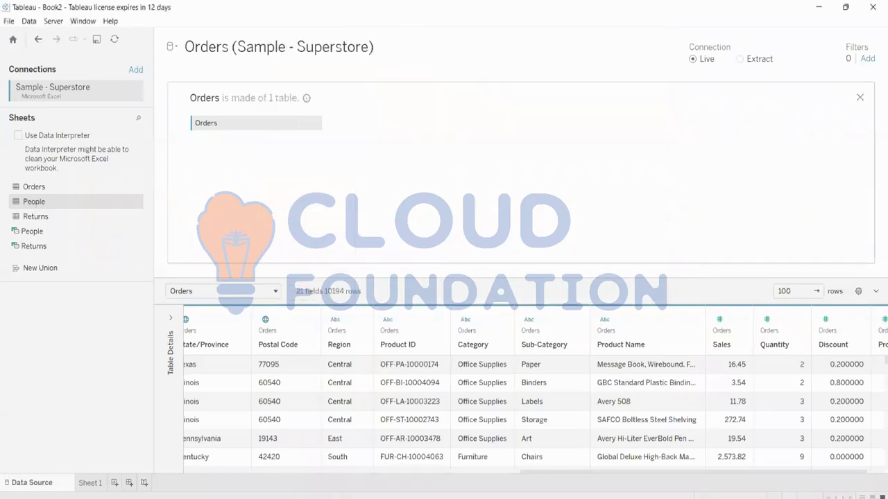
Check the options of the Orders data source on Sheet 1 and return to the data source page.
{"action": "left_click", "coordinate": [91, 482]}
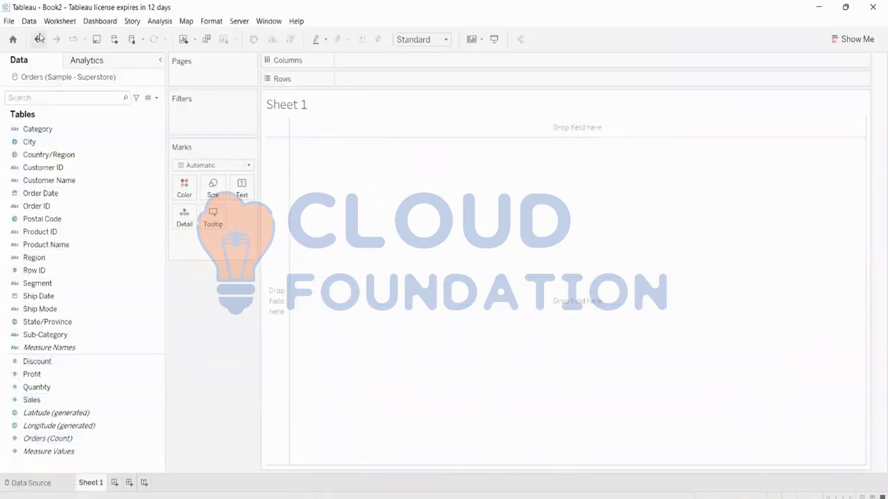
{"action": "right_click", "coordinate": [89, 79]}
{"action": "left_click", "coordinate": [212, 422]}
{"action": "left_click", "coordinate": [58, 486]}
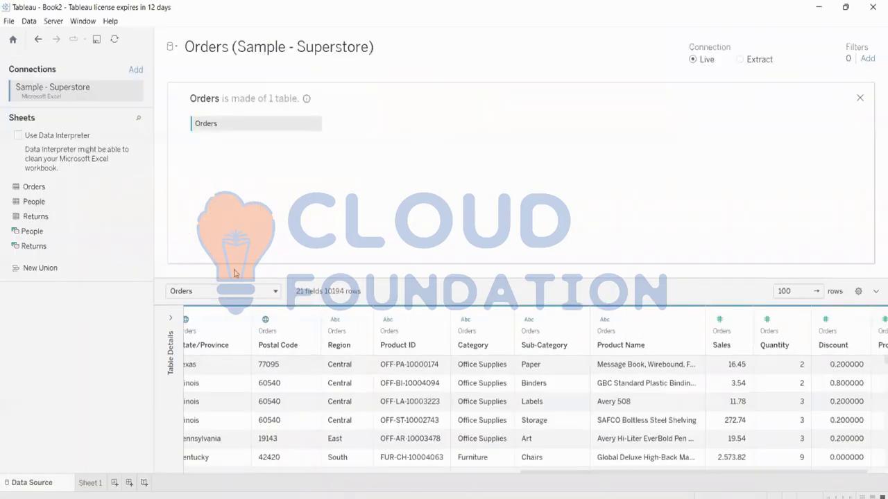
{"action": "left_click", "coordinate": [171, 47]}
{"action": "left_click", "coordinate": [188, 75]}
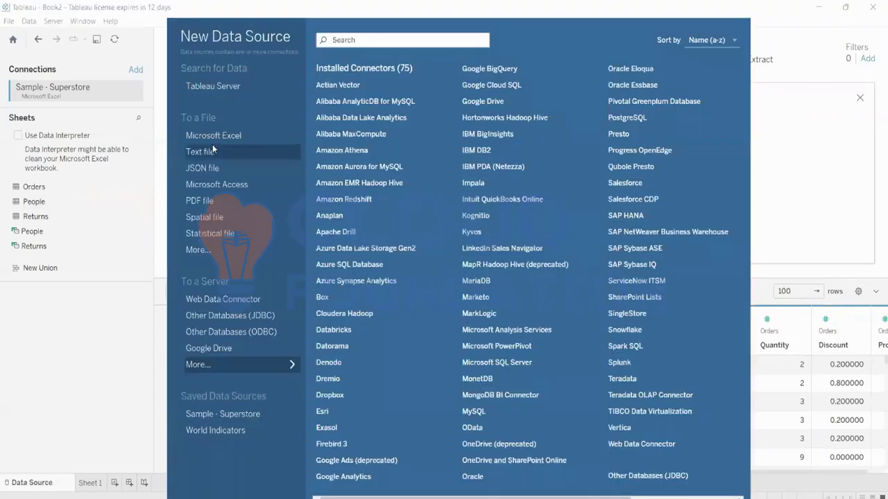
{"action": "left_click", "coordinate": [200, 151]}
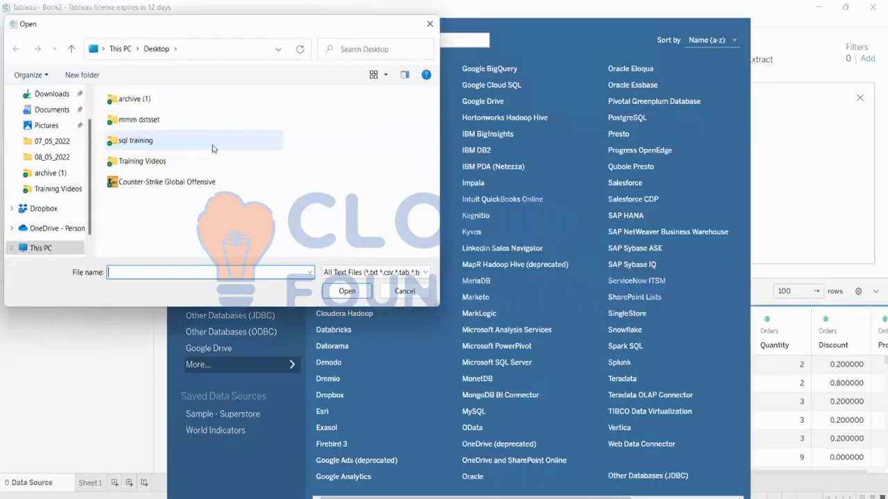
{"action": "left_click", "coordinate": [399, 294]}
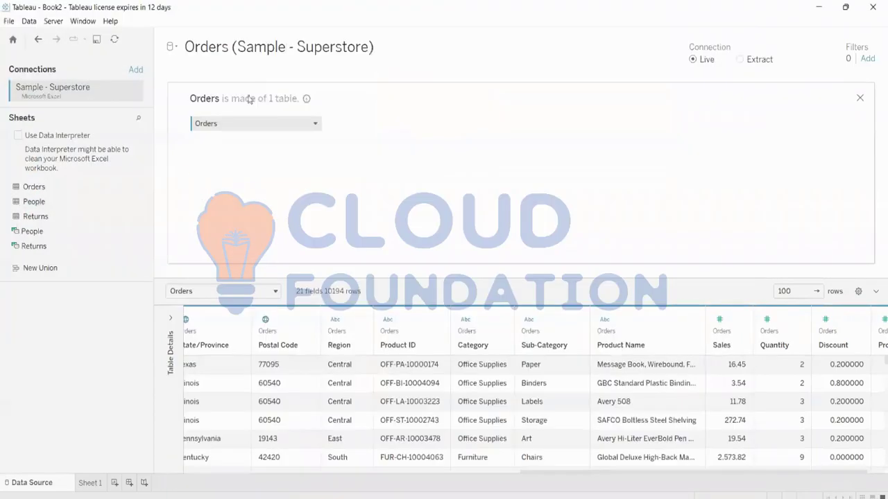
Add a new data source from the Sample - Superstore Microsoft Excel file on the Desktop.
{"action": "left_click", "coordinate": [172, 47]}
{"action": "left_click", "coordinate": [188, 72]}
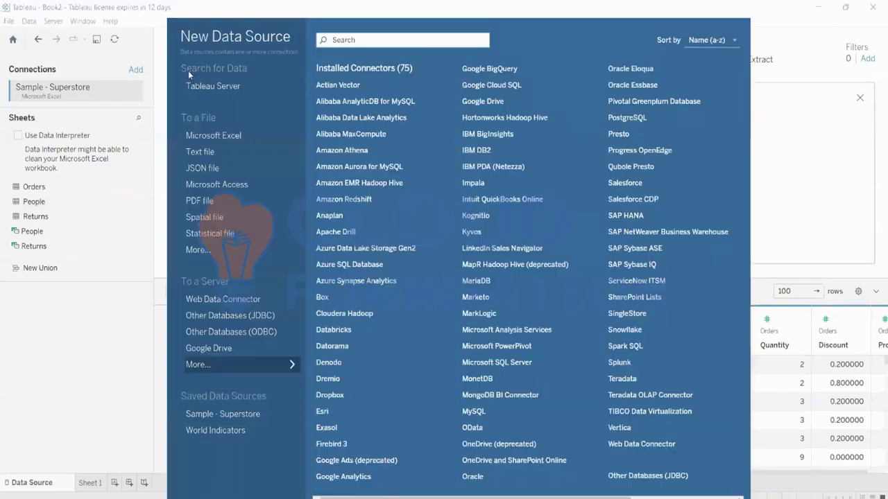
{"action": "left_click", "coordinate": [208, 136]}
{"action": "scroll", "coordinate": [187, 159], "scroll_direction": "down", "scroll_amount": 5}
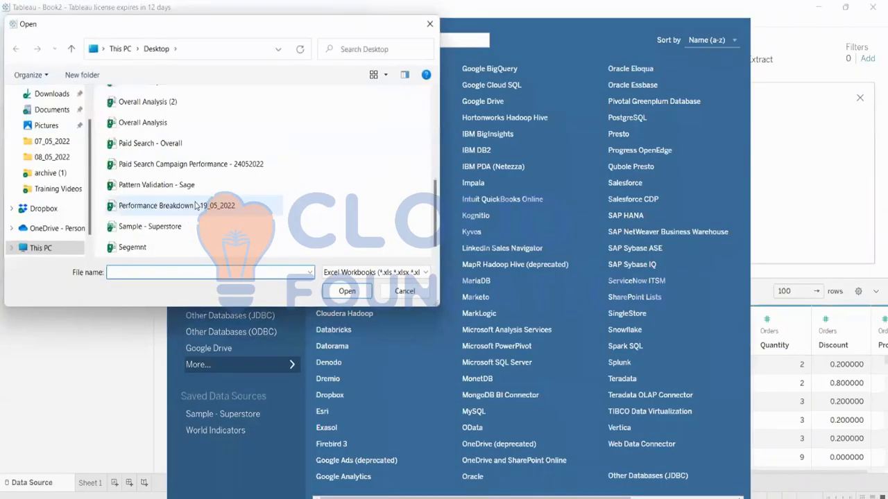
{"action": "double_click", "coordinate": [167, 226]}
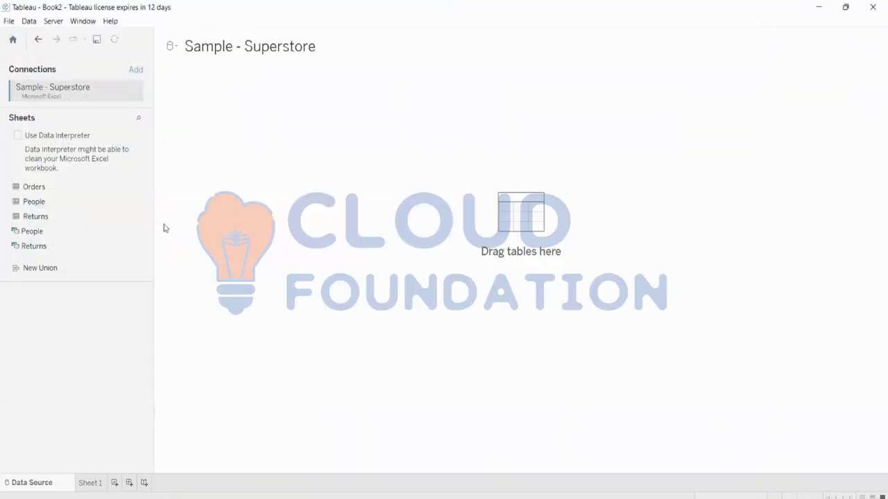
Place the People table on the new data source's canvas and collapse its table details.
{"action": "left_click_drag", "start_coordinate": [28, 202], "coordinate": [284, 205]}
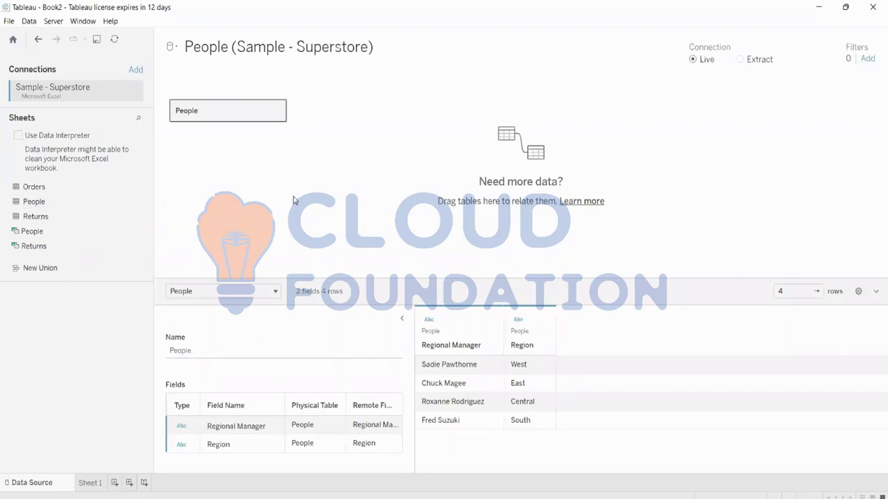
{"action": "left_click", "coordinate": [402, 318]}
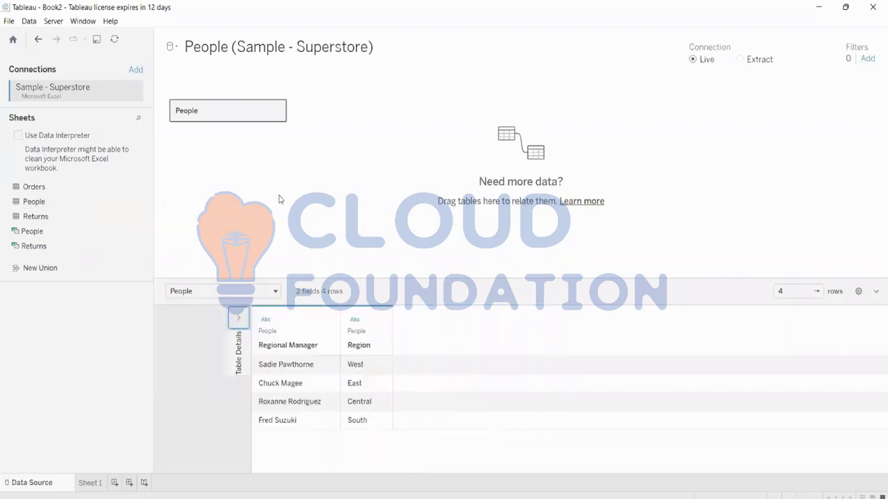
Check which tables make up People, then compare the fields of the Orders and People data sources on Sheet 1.
{"action": "double_click", "coordinate": [222, 119]}
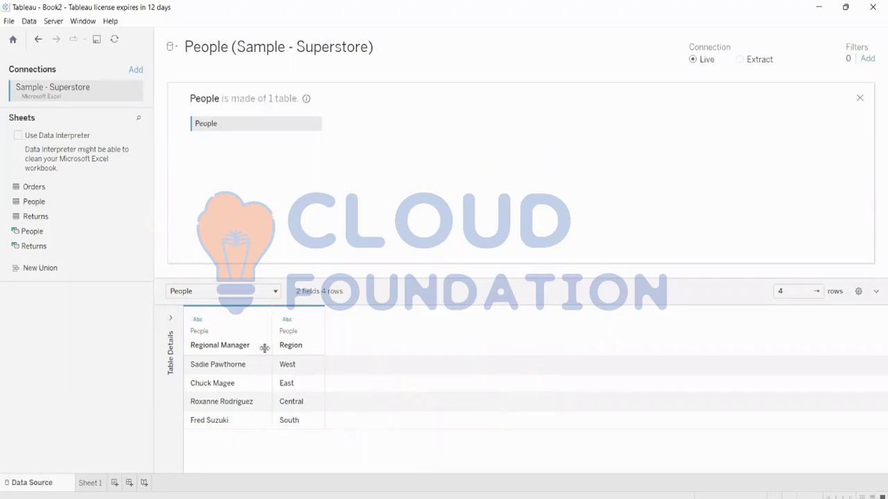
{"action": "left_click", "coordinate": [89, 483]}
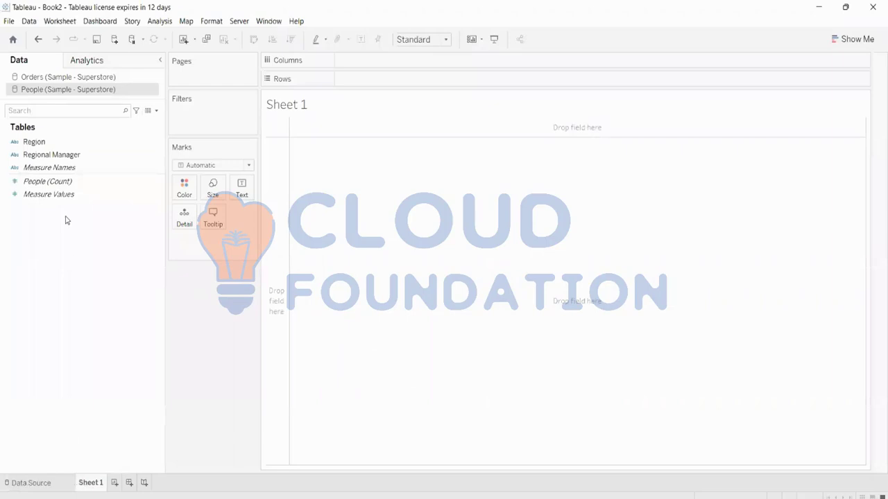
{"action": "left_click", "coordinate": [52, 78]}
{"action": "left_click", "coordinate": [61, 93]}
{"action": "left_click", "coordinate": [64, 79]}
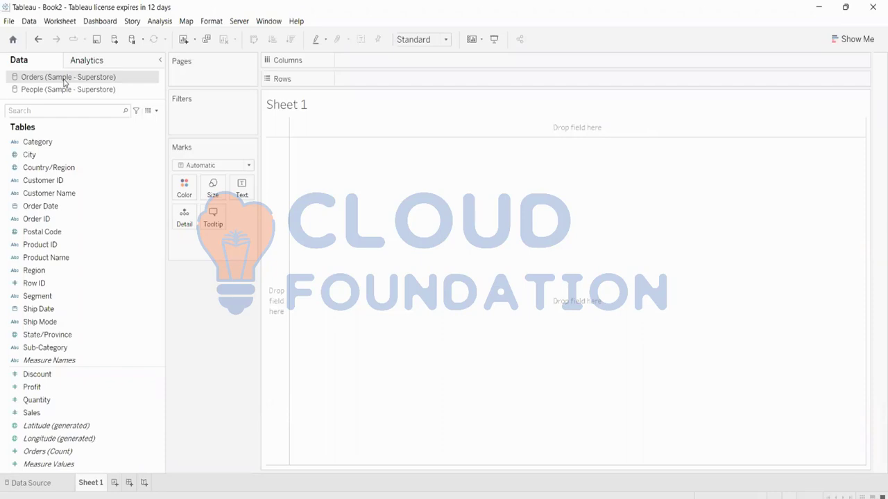
{"action": "left_click", "coordinate": [61, 89]}
{"action": "left_click", "coordinate": [69, 78]}
{"action": "left_click", "coordinate": [66, 88]}
{"action": "left_click", "coordinate": [69, 77]}
{"action": "left_click", "coordinate": [66, 89]}
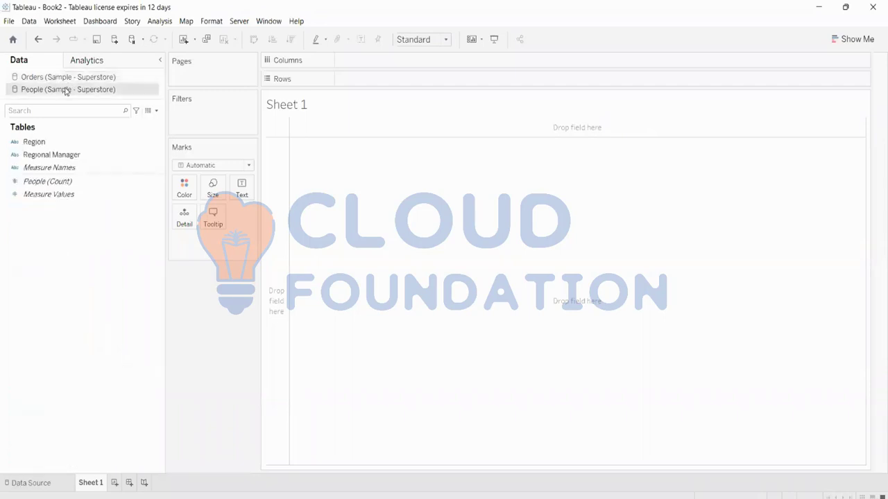
{"action": "left_click", "coordinate": [67, 79]}
{"action": "left_click", "coordinate": [71, 88]}
{"action": "left_click", "coordinate": [73, 79]}
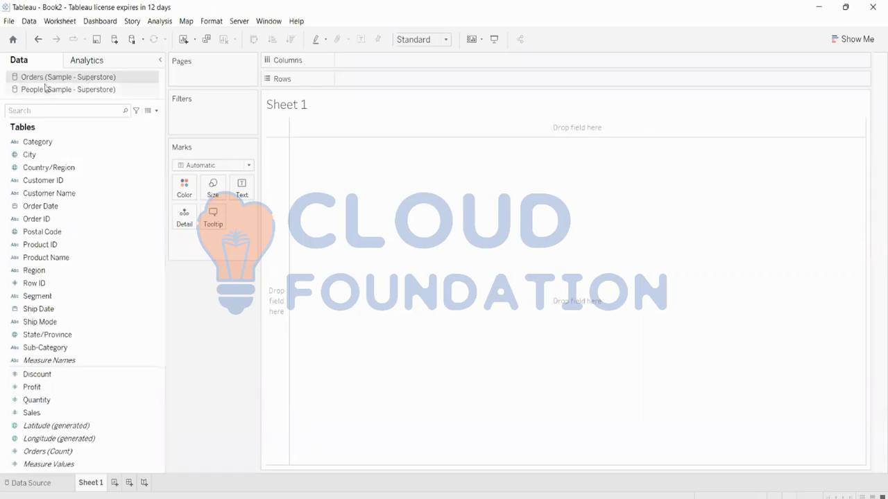
{"action": "left_click", "coordinate": [100, 141]}
{"action": "left_click", "coordinate": [99, 115]}
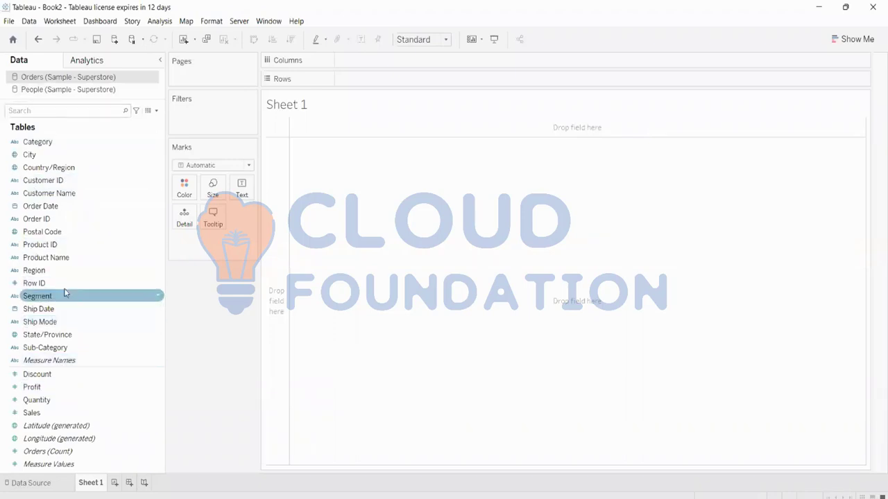
{"action": "left_click", "coordinate": [58, 220]}
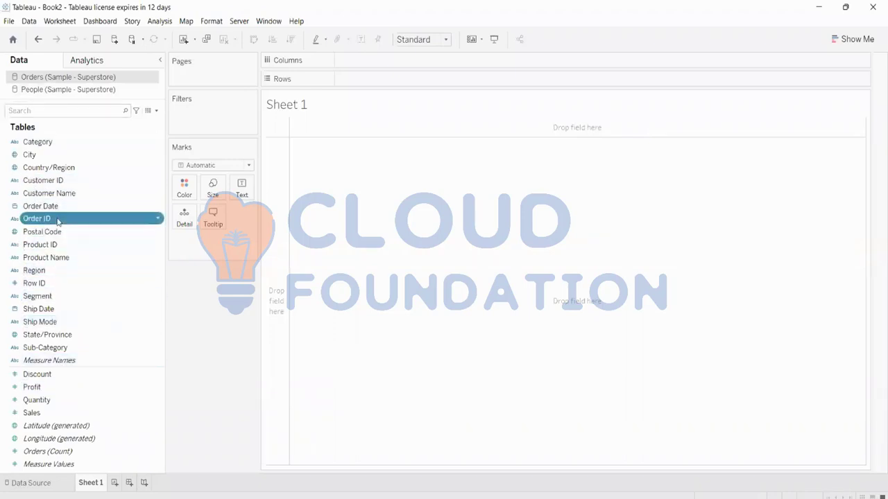
{"action": "left_click", "coordinate": [58, 220]}
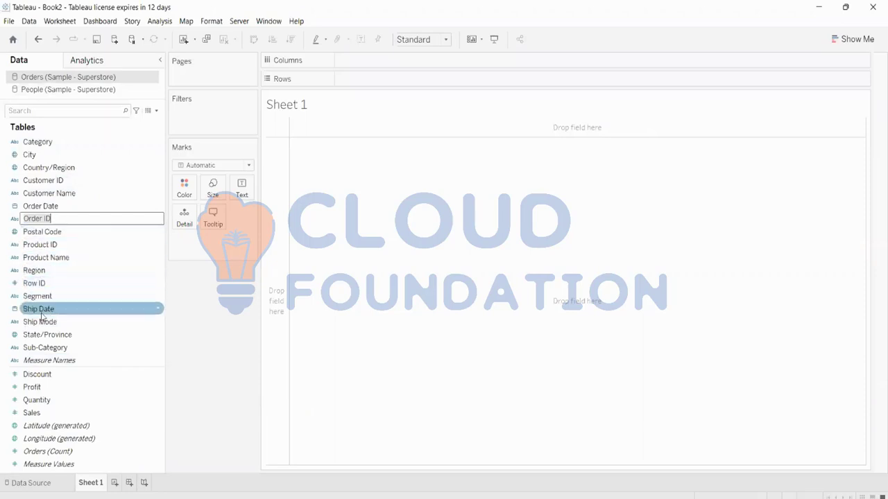
{"action": "left_click", "coordinate": [195, 285]}
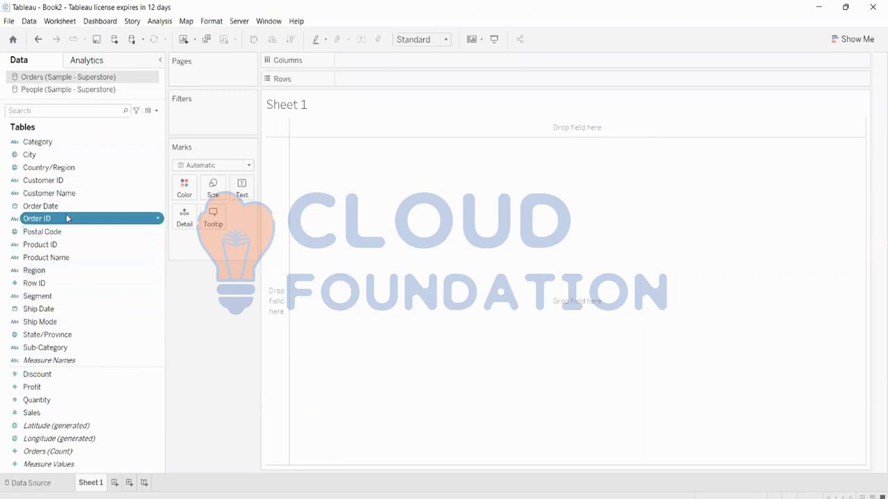
Chart Sales by year of Order Date from the Orders data source and color the lines by Region from the People data source.
{"action": "left_click_drag", "start_coordinate": [54, 207], "coordinate": [365, 63]}
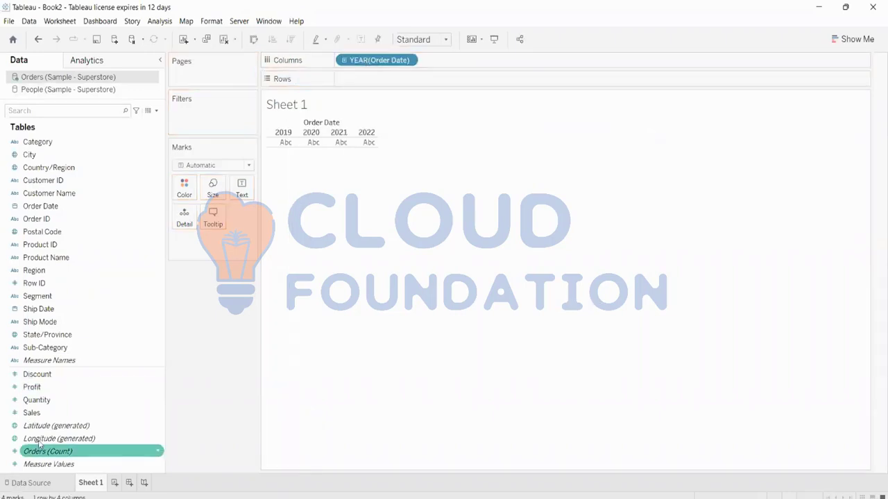
{"action": "left_click_drag", "start_coordinate": [43, 414], "coordinate": [407, 79]}
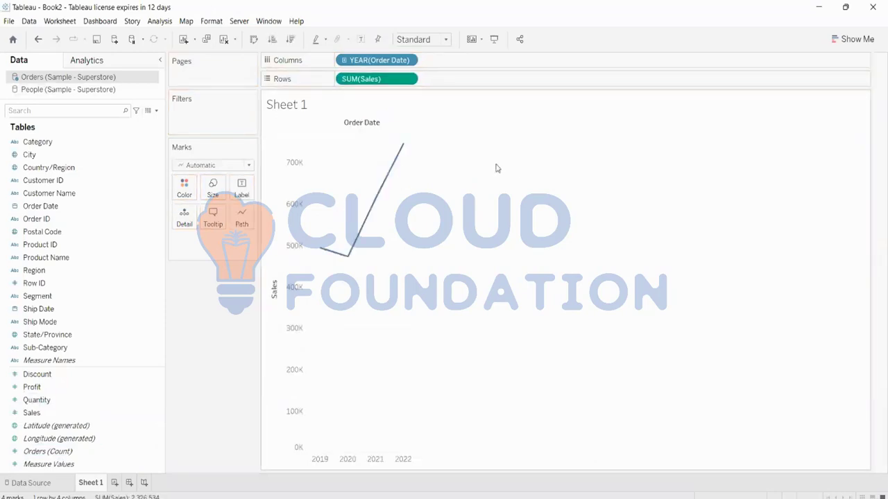
{"action": "left_click", "coordinate": [25, 91]}
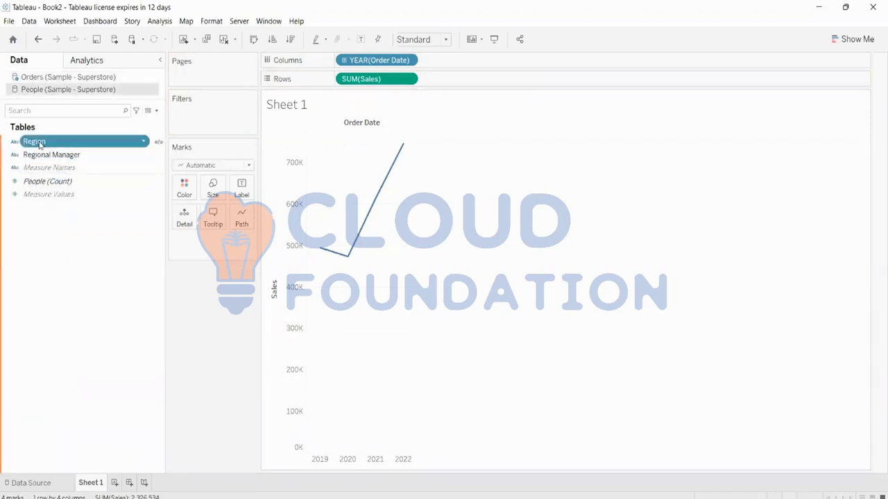
{"action": "left_click_drag", "start_coordinate": [41, 140], "coordinate": [184, 190]}
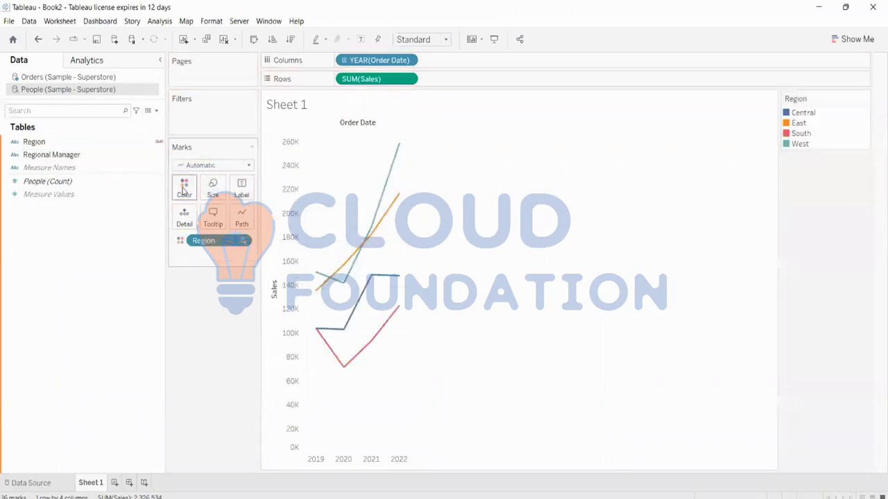
Change the chart to stacked bars and show the mark labels on them.
{"action": "left_click", "coordinate": [853, 39]}
{"action": "left_click", "coordinate": [798, 132]}
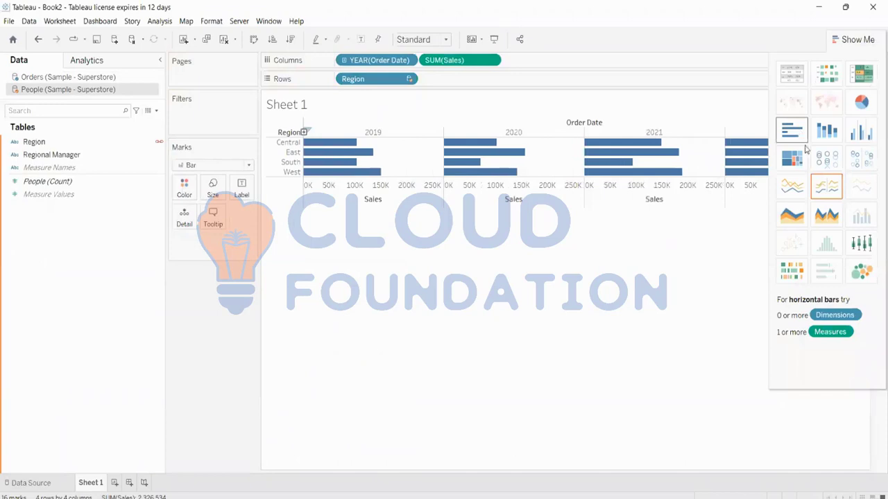
{"action": "left_click", "coordinate": [832, 142]}
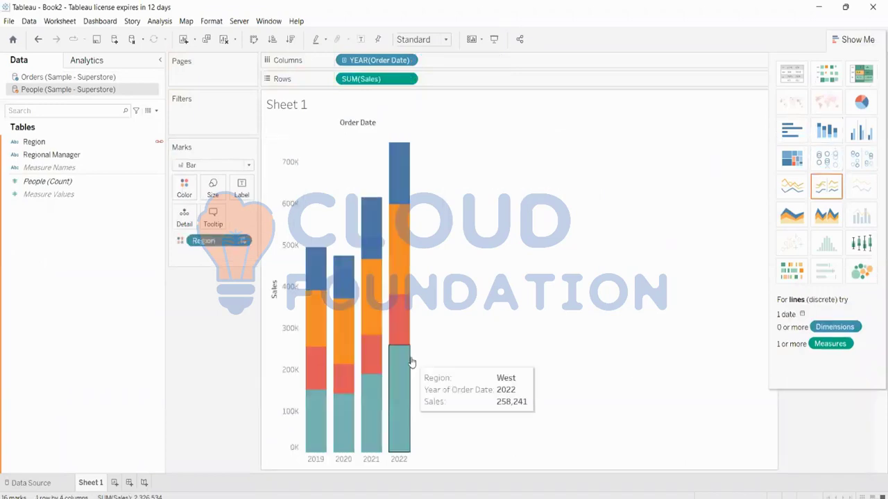
{"action": "left_click", "coordinate": [361, 39]}
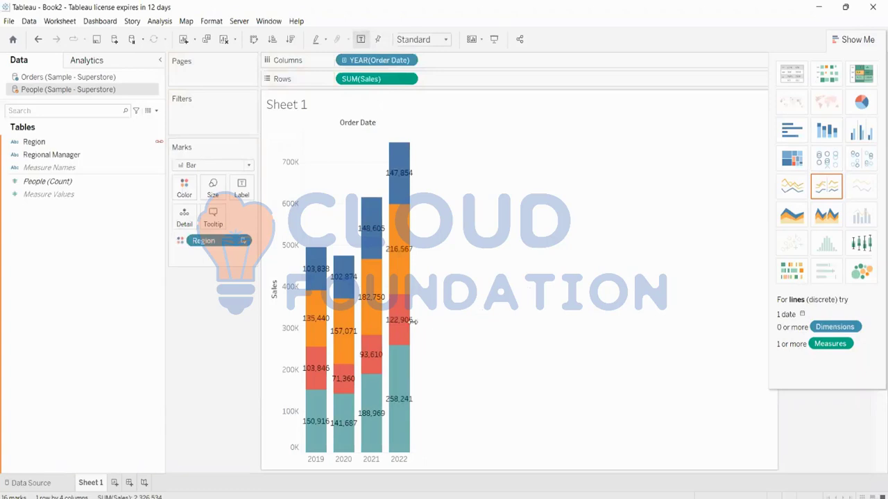
{"action": "left_click", "coordinate": [858, 40]}
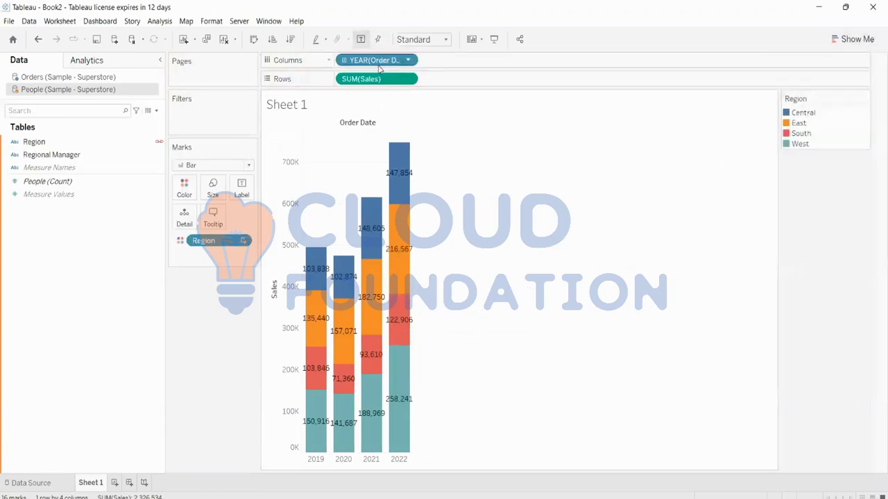
Examine the regional sales in the bars and compare the Orders and People data sources, including the link on People's Region field.
{"action": "left_click", "coordinate": [79, 78]}
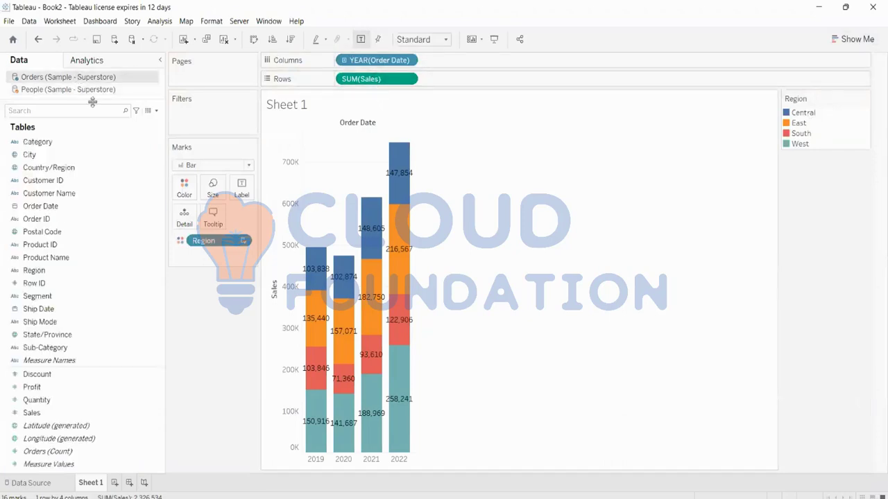
{"action": "left_click", "coordinate": [56, 91]}
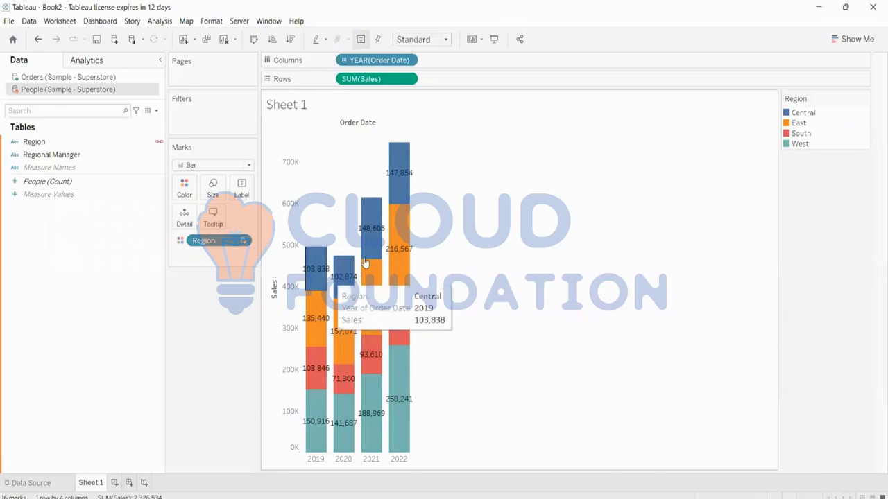
{"action": "mouse_move", "coordinate": [389, 198]}
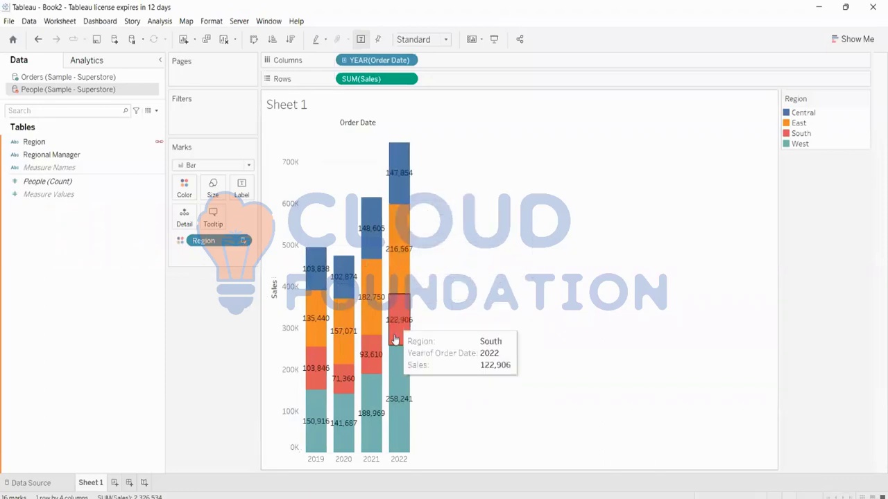
{"action": "mouse_move", "coordinate": [396, 386]}
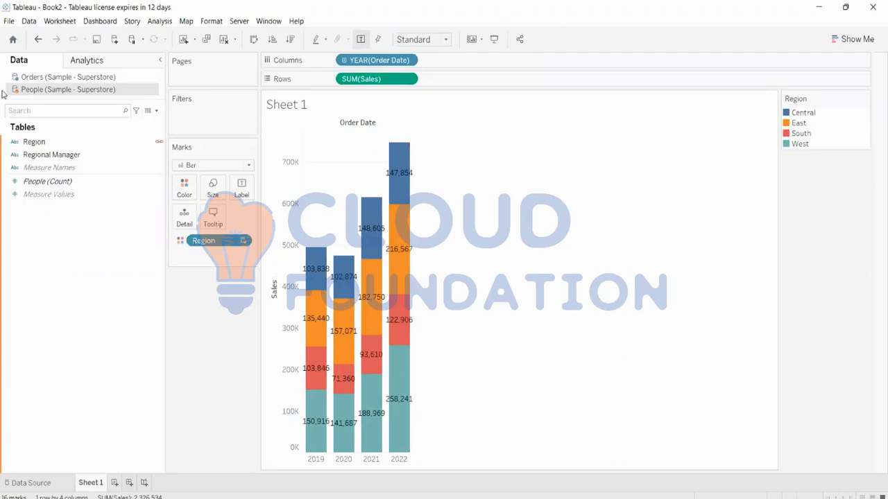
{"action": "left_click", "coordinate": [17, 79]}
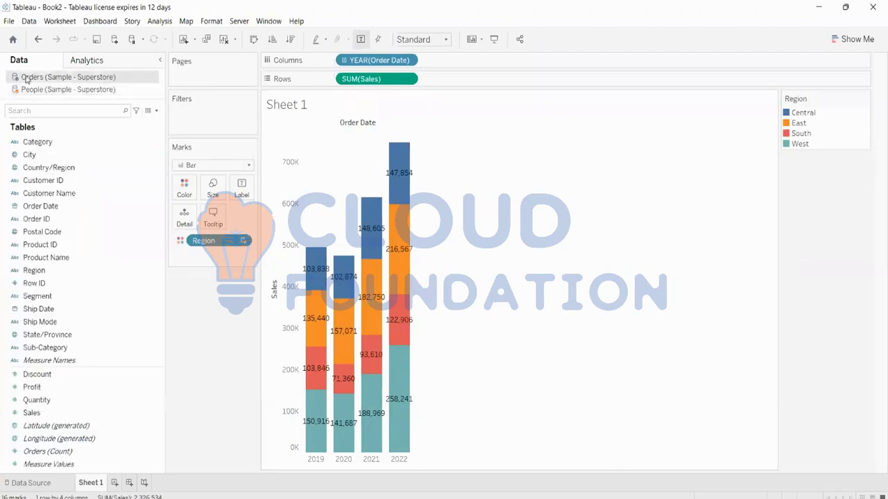
{"action": "left_click", "coordinate": [16, 90]}
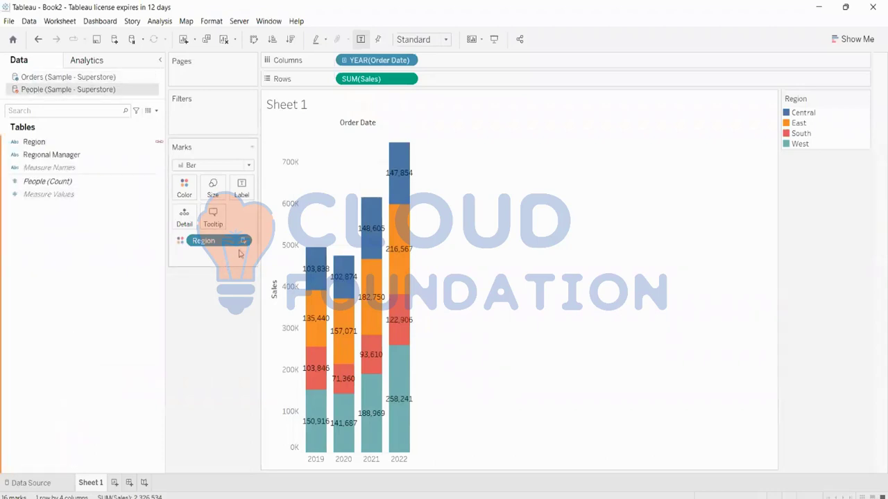
{"action": "left_click", "coordinate": [28, 79]}
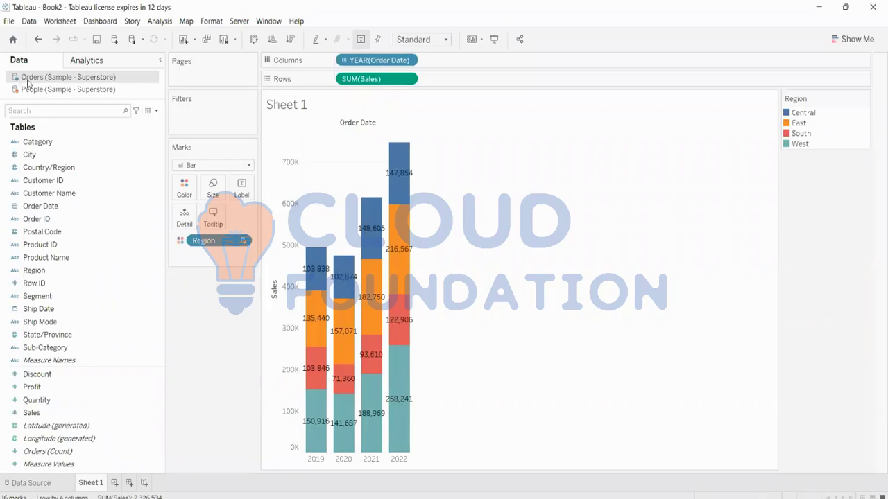
{"action": "left_click", "coordinate": [32, 91]}
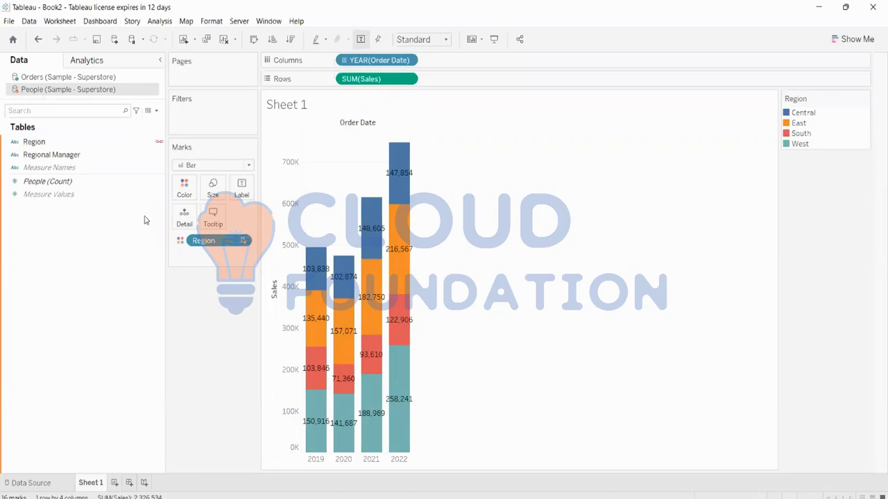
{"action": "left_click", "coordinate": [51, 76]}
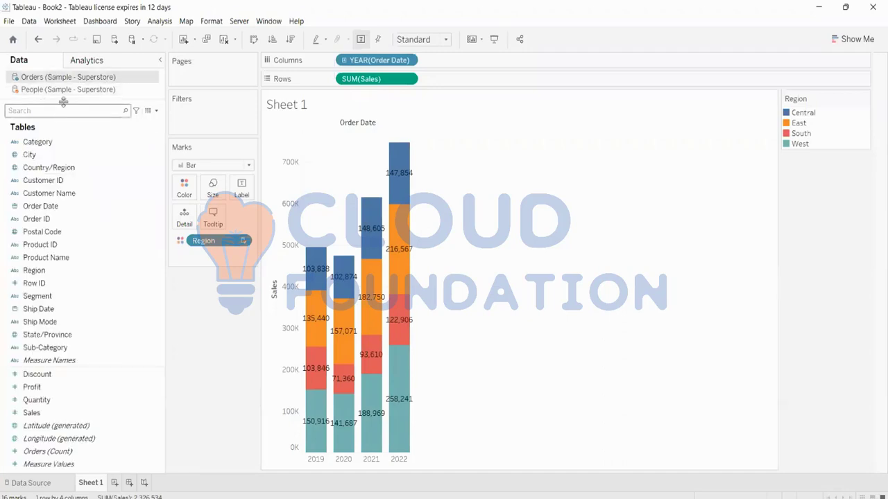
{"action": "left_click", "coordinate": [67, 90]}
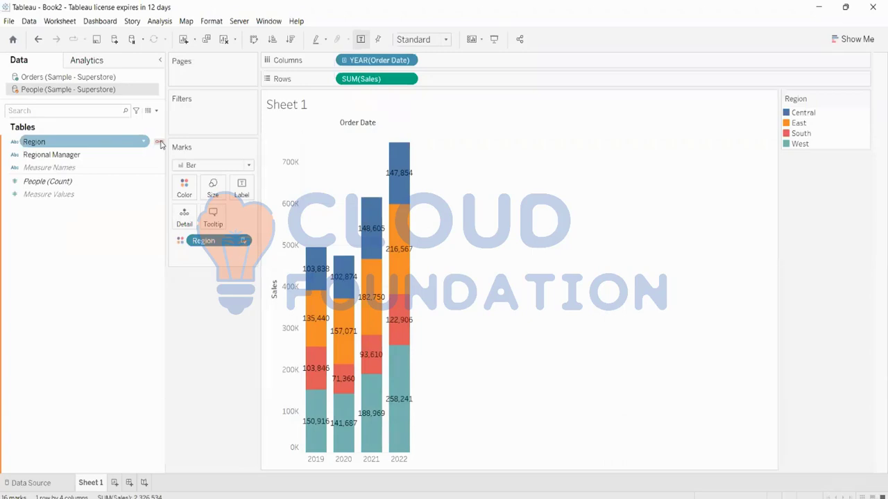
Check the list of data sources on the data source page and return to Sheet 1.
{"action": "left_click", "coordinate": [38, 483]}
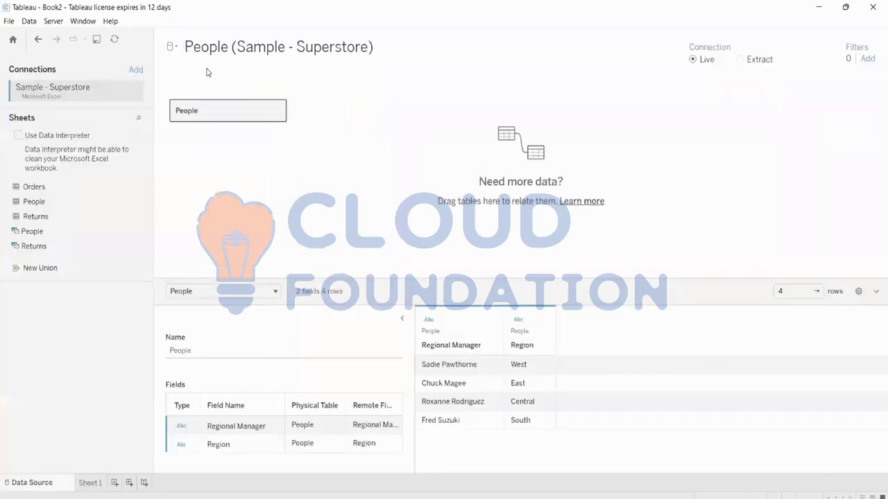
{"action": "left_click", "coordinate": [172, 47]}
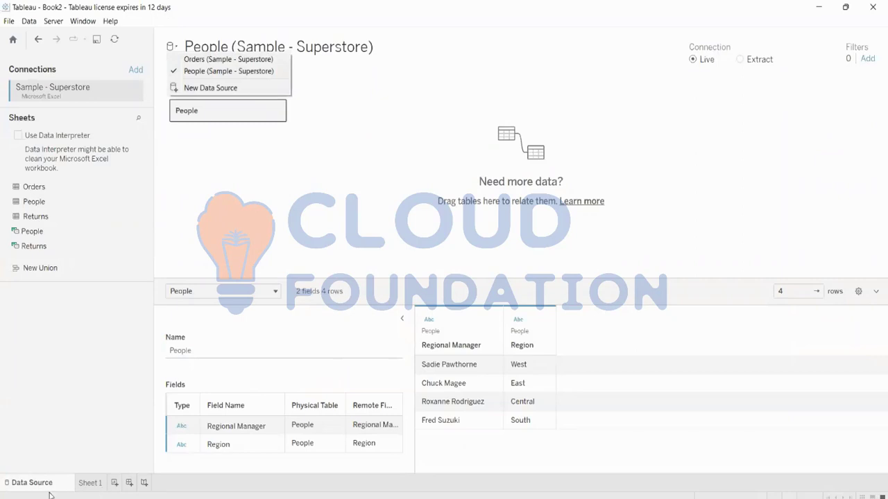
{"action": "left_click", "coordinate": [88, 484]}
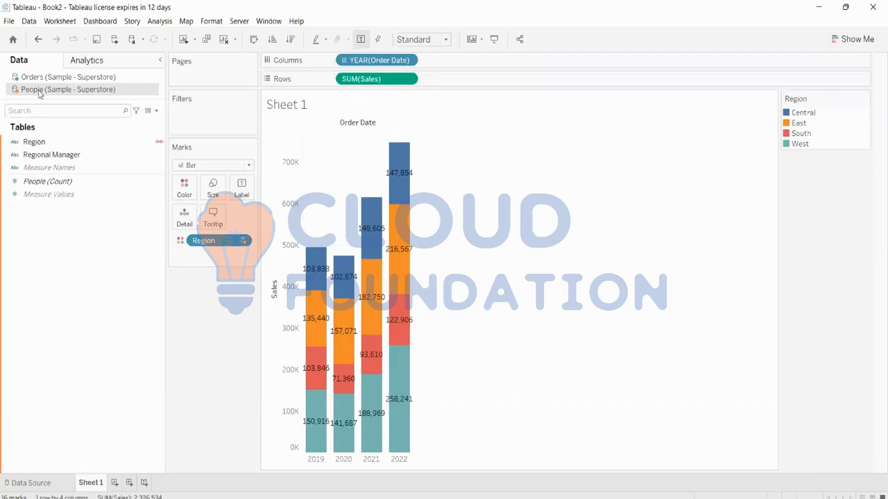
Clear all fields and marks from Sheet 1.
{"action": "left_click", "coordinate": [223, 40]}
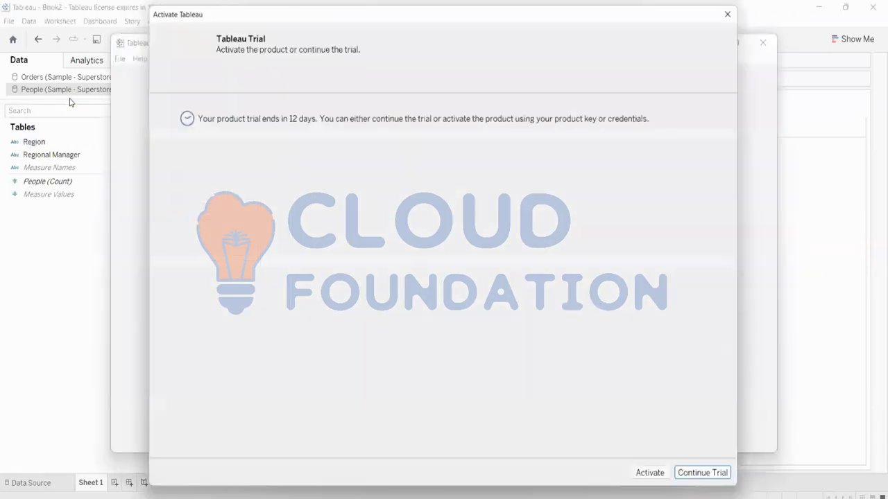
Continue the product trial in the new Tableau window, close the Book2 workbook and maximize the blank Book3 workbook.
{"action": "left_click", "coordinate": [716, 479]}
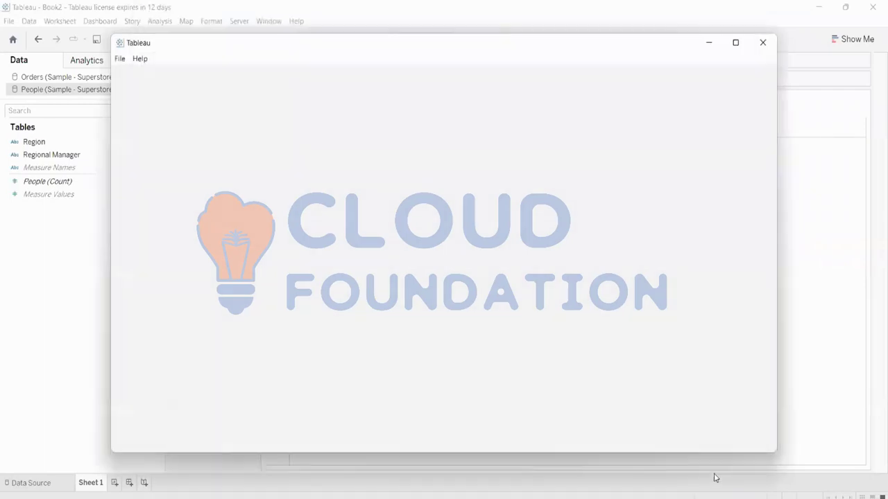
{"action": "left_click", "coordinate": [412, 24]}
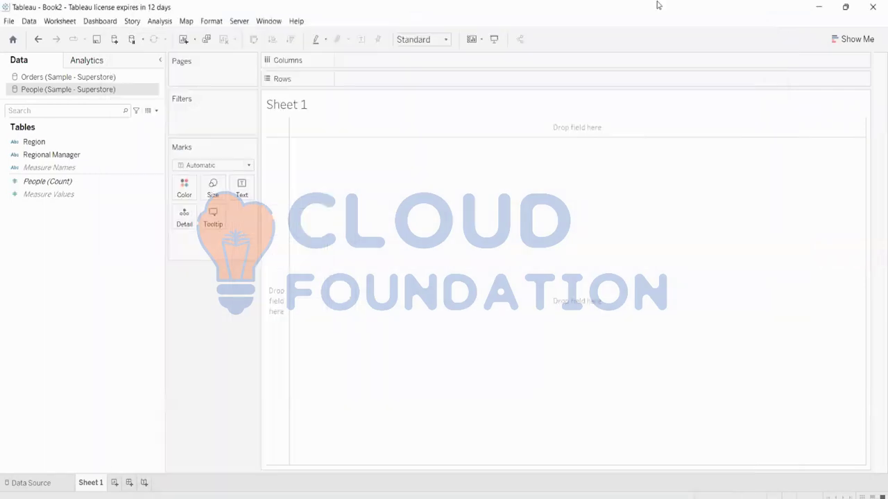
{"action": "left_click", "coordinate": [873, 7]}
{"action": "left_click", "coordinate": [472, 274]}
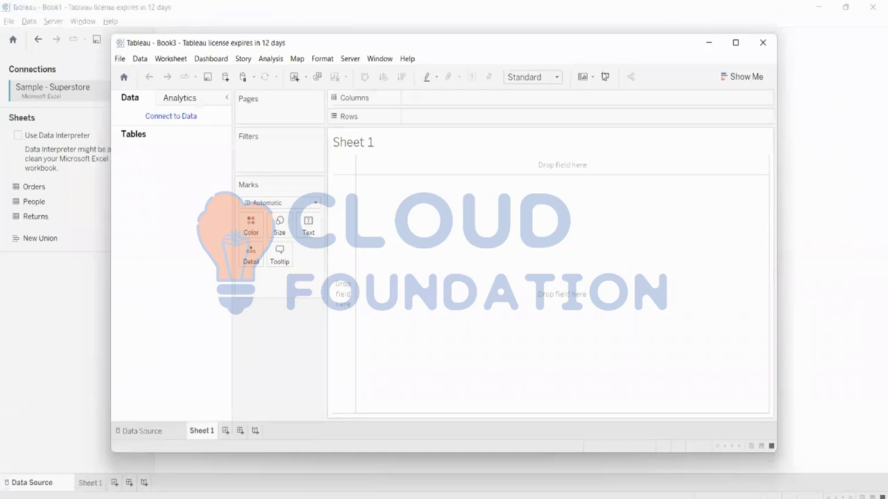
{"action": "left_click", "coordinate": [735, 43]}
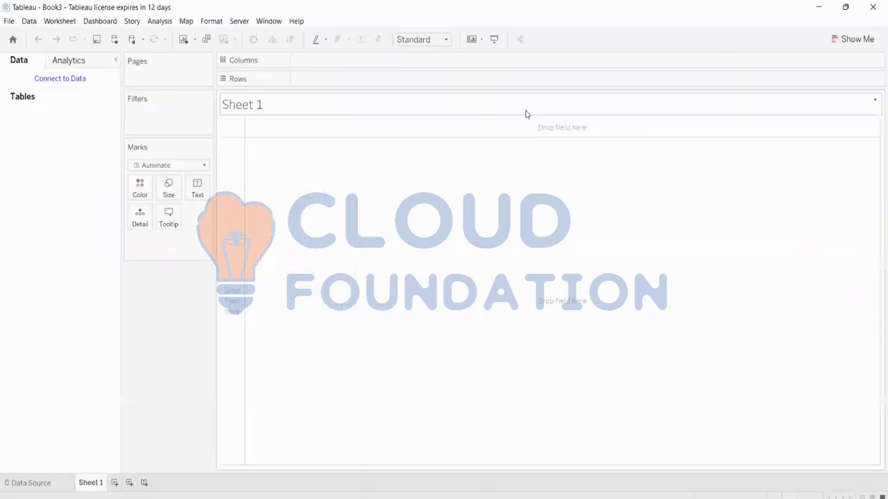
Connect the blank workbook to the Sample - Superstore Excel file on the Desktop.
{"action": "left_click", "coordinate": [61, 80]}
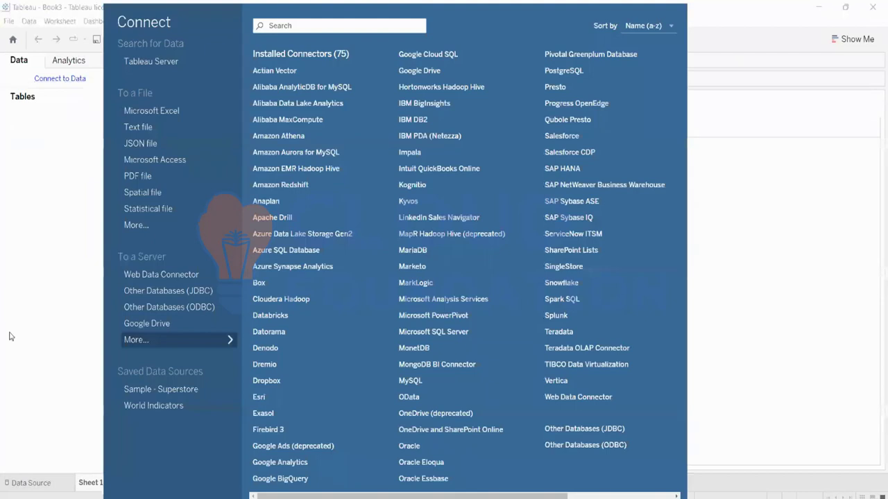
{"action": "left_click", "coordinate": [157, 112]}
{"action": "scroll", "coordinate": [195, 170], "scroll_direction": "down", "scroll_amount": 5}
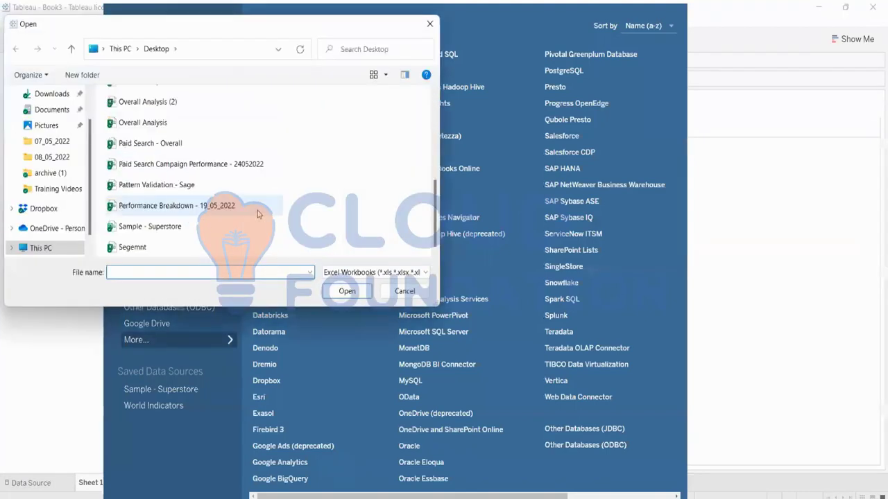
{"action": "left_click", "coordinate": [140, 227]}
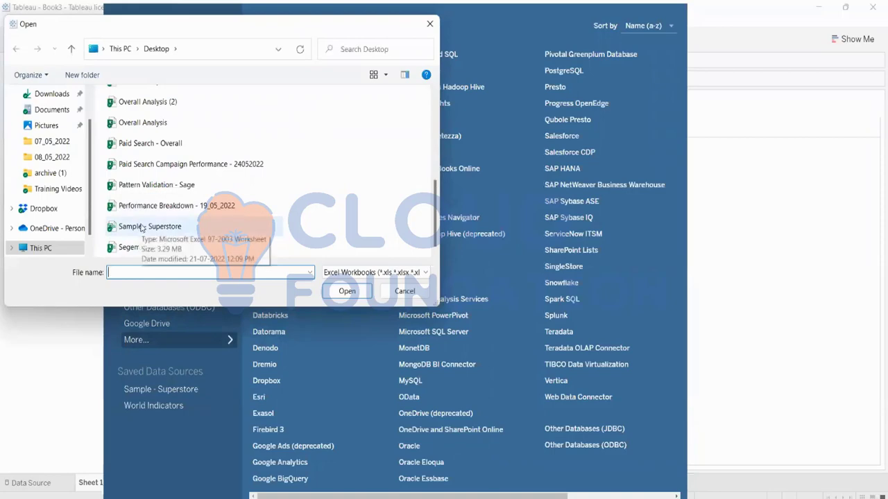
{"action": "double_click", "coordinate": [144, 227]}
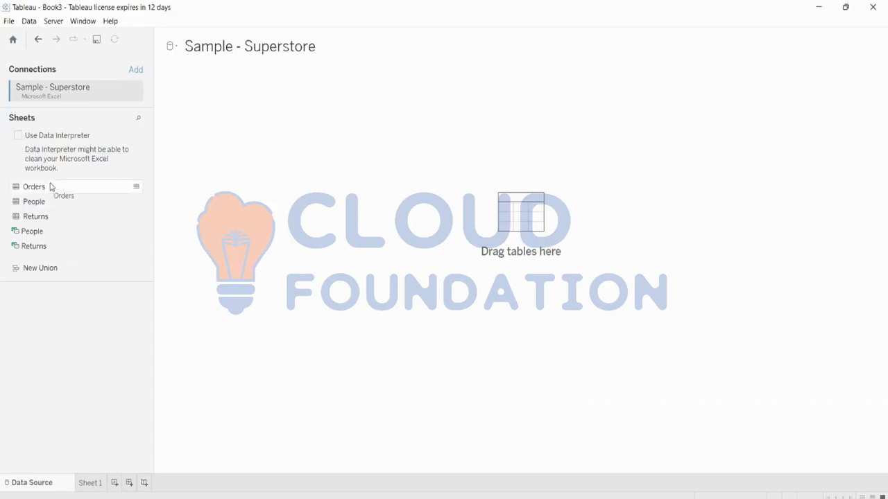
Add the Orders table to the data source, collapse its table details and go to Sheet 1.
{"action": "left_click_drag", "start_coordinate": [52, 190], "coordinate": [504, 173]}
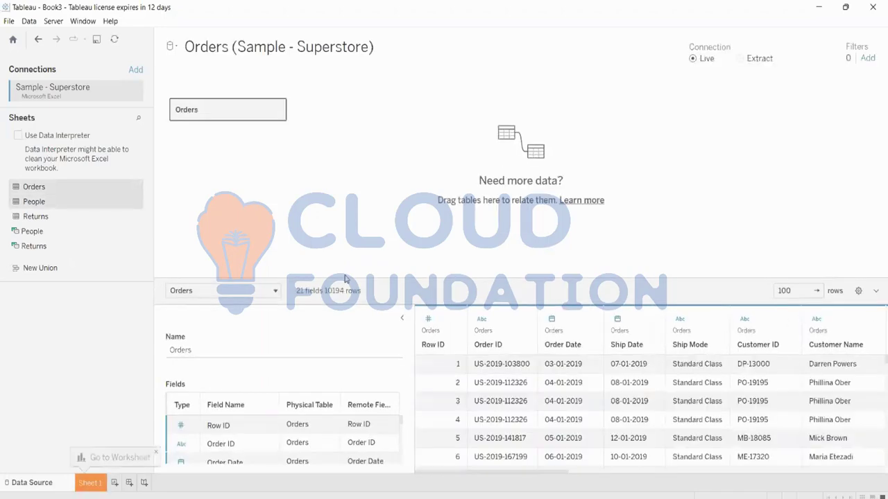
{"action": "left_click", "coordinate": [401, 318]}
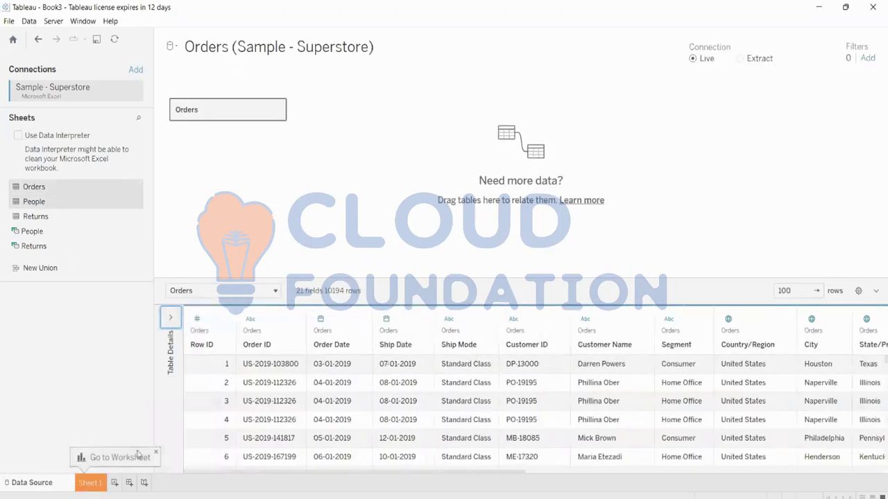
{"action": "left_click", "coordinate": [91, 483]}
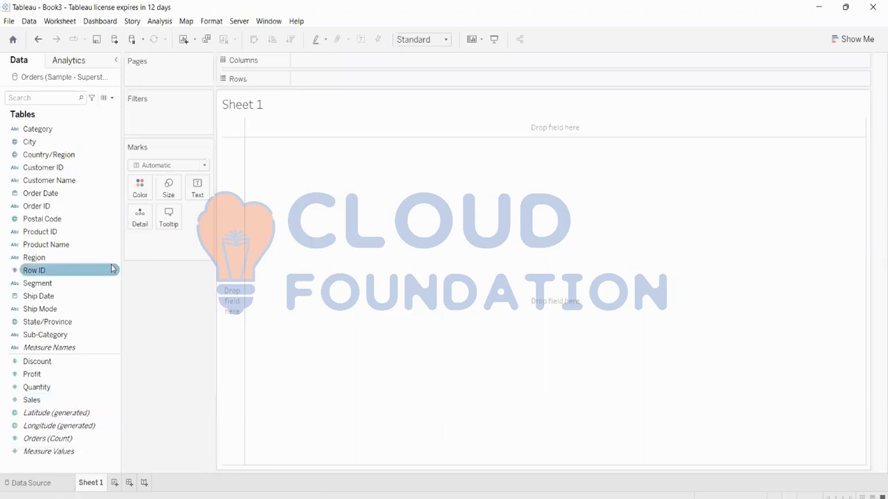
Build a text table of the sum of Sales by State/Province.
{"action": "left_click_drag", "start_coordinate": [57, 322], "coordinate": [359, 82]}
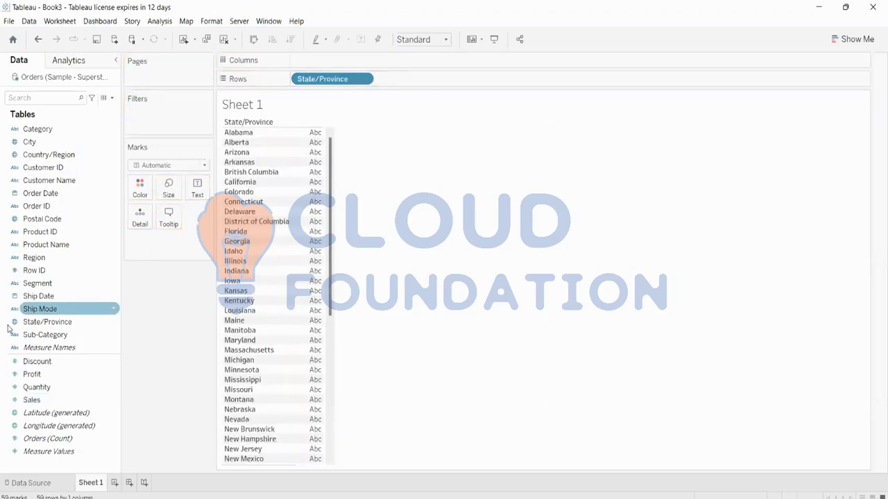
{"action": "left_click_drag", "start_coordinate": [32, 400], "coordinate": [347, 58]}
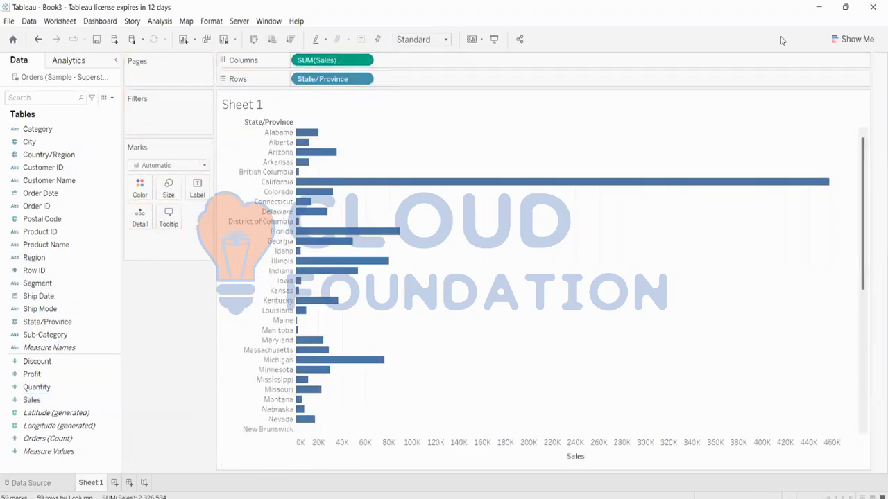
{"action": "left_click", "coordinate": [853, 40]}
{"action": "left_click", "coordinate": [796, 76]}
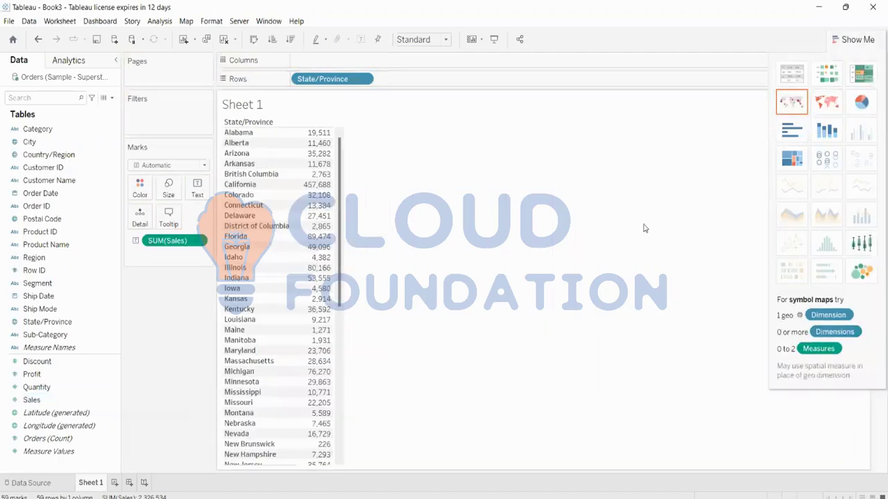
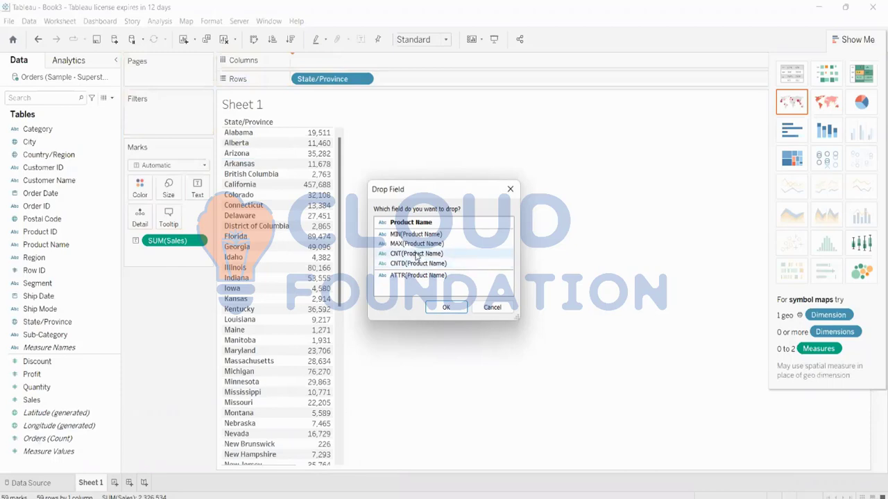
Add Product Name as a CNT measure and show the view as a text table.
{"action": "left_click", "coordinate": [416, 255]}
{"action": "left_click", "coordinate": [447, 308]}
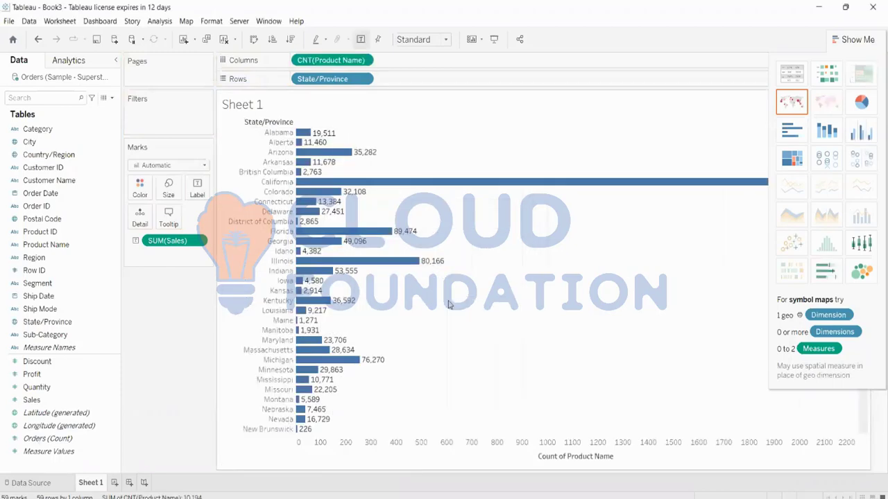
{"action": "left_click", "coordinate": [785, 111]}
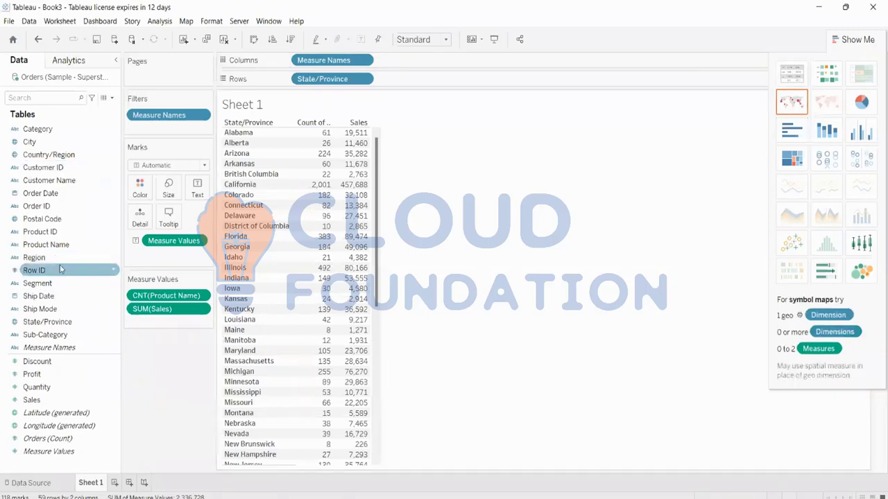
Add Product Name as a CNTD measure to the columns and show the view as a text table.
{"action": "left_click_drag", "start_coordinate": [46, 245], "coordinate": [422, 61]}
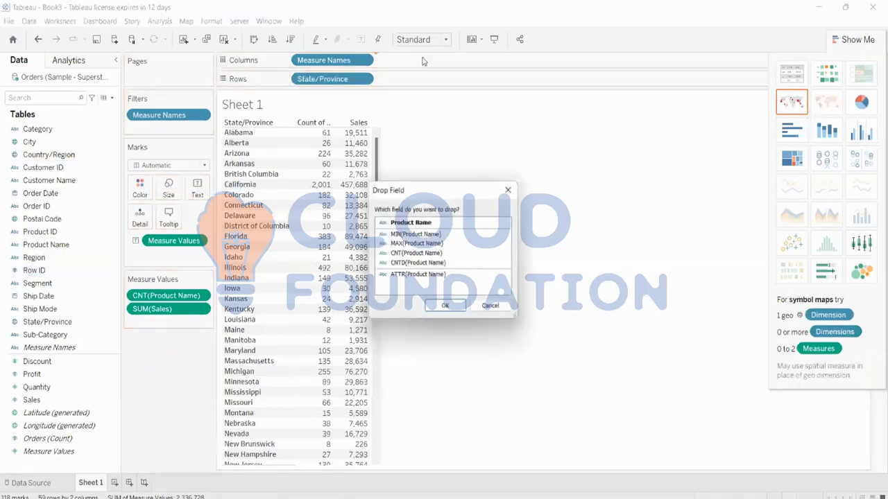
{"action": "left_click", "coordinate": [417, 263]}
{"action": "left_click", "coordinate": [445, 305]}
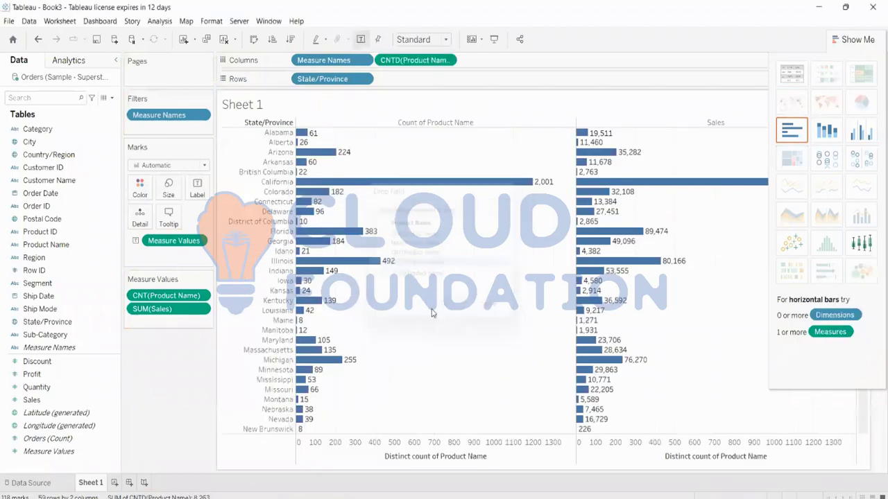
{"action": "left_click", "coordinate": [794, 75]}
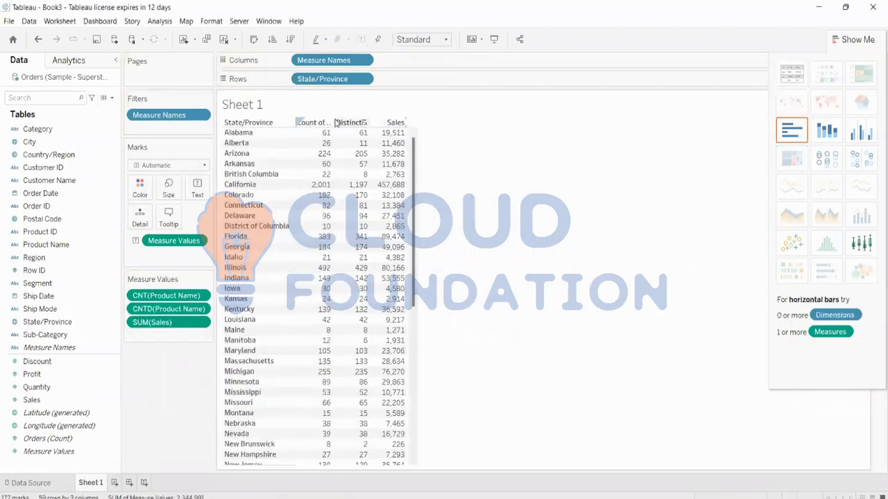
Widen the measure columns so the headers are readable and remove CNT(Product Name) from the measure values.
{"action": "left_click_drag", "start_coordinate": [335, 122], "coordinate": [414, 123]}
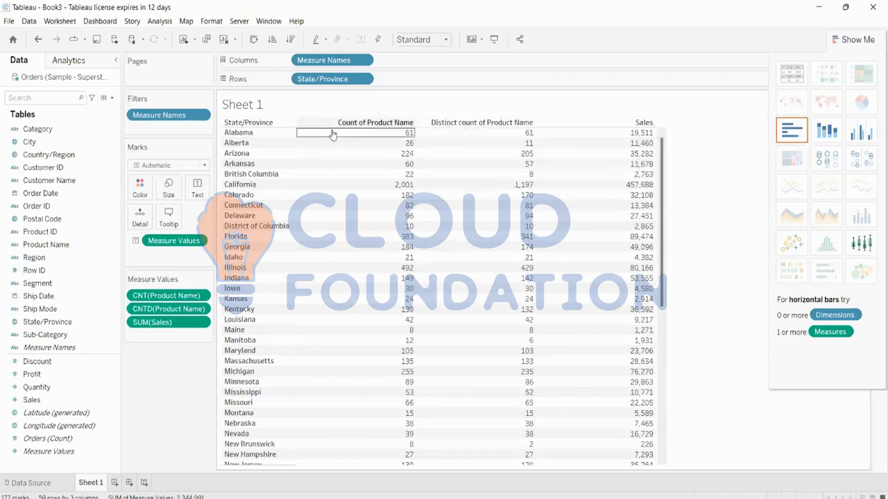
{"action": "left_click_drag", "start_coordinate": [166, 295], "coordinate": [63, 244]}
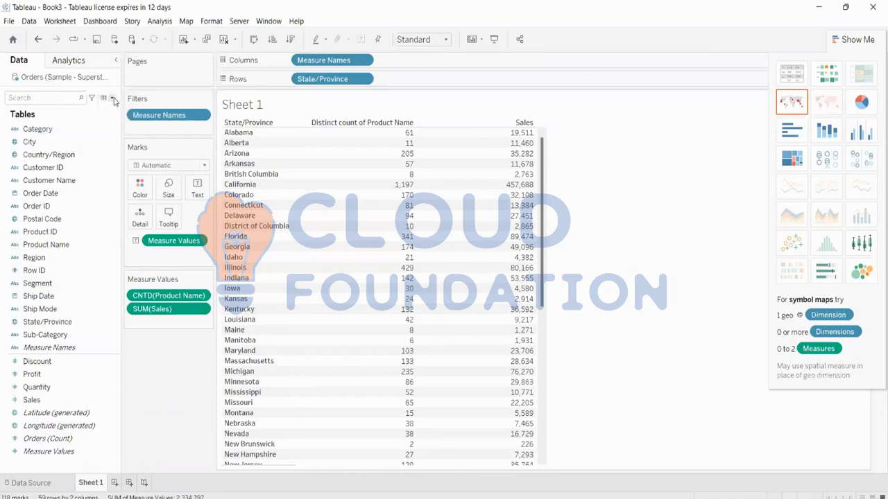
{"action": "left_click", "coordinate": [112, 99]}
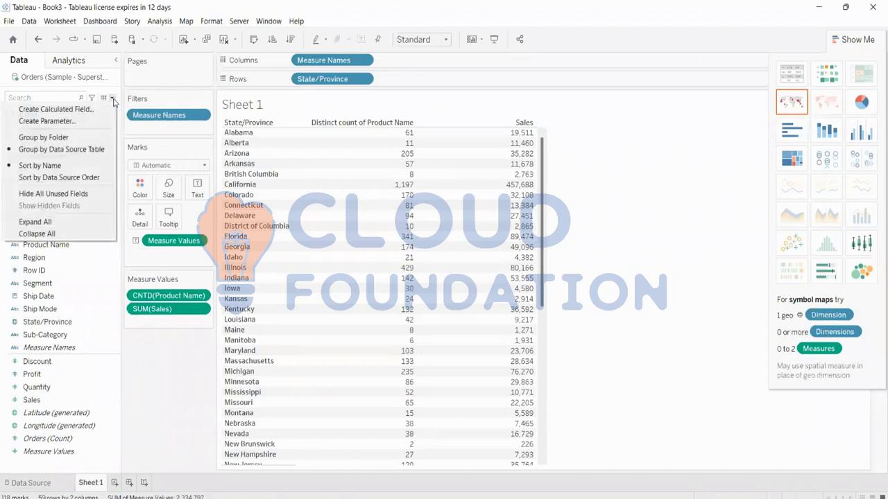
{"action": "left_click", "coordinate": [107, 111]}
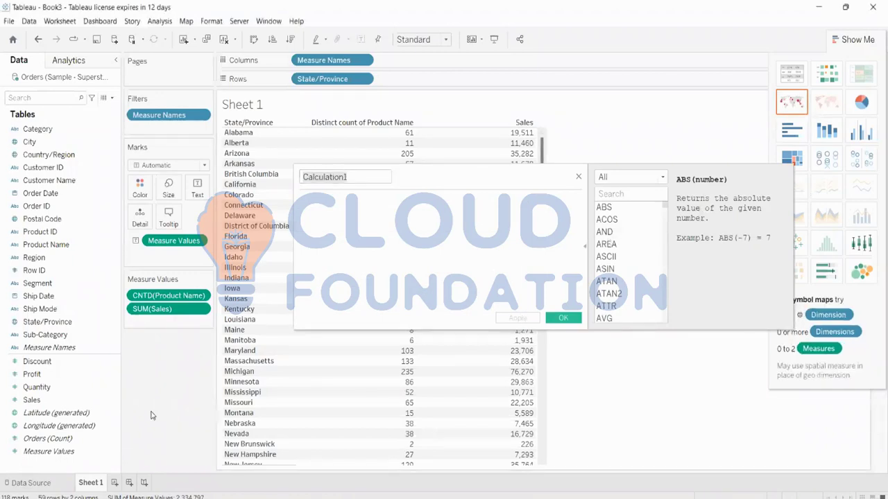
{"action": "left_click", "coordinate": [578, 177]}
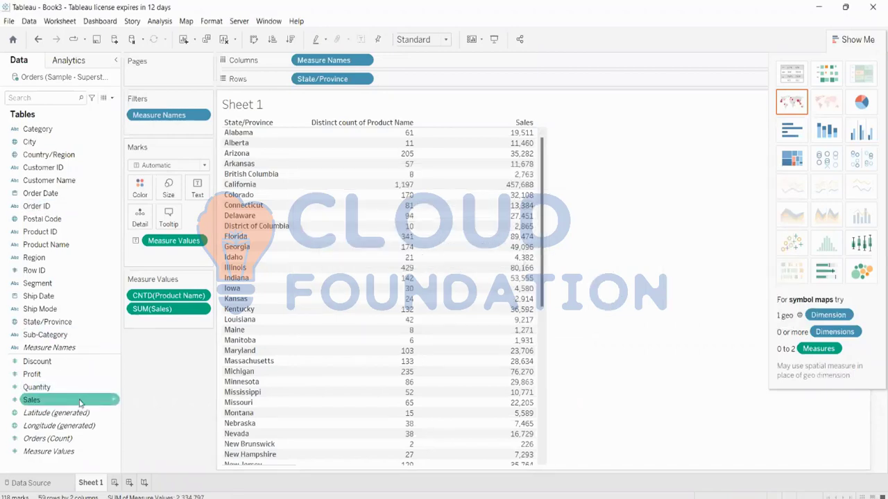
{"action": "right_click", "coordinate": [31, 244]}
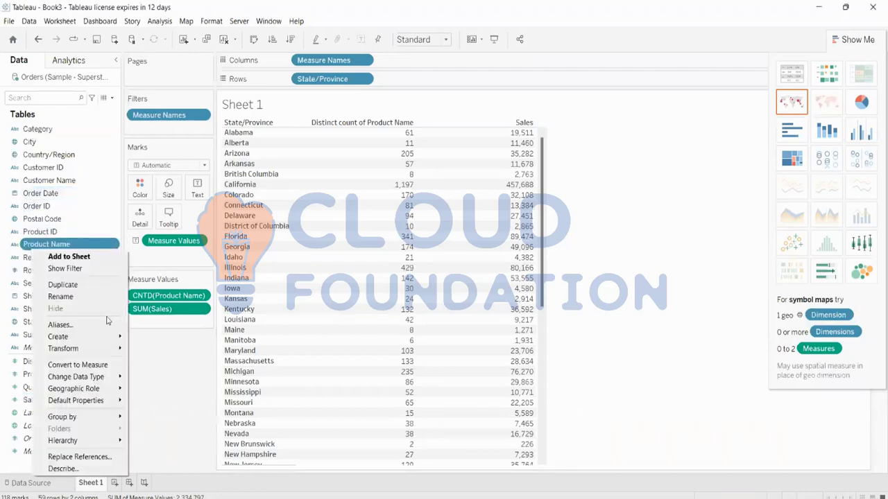
{"action": "mouse_move", "coordinate": [106, 336]}
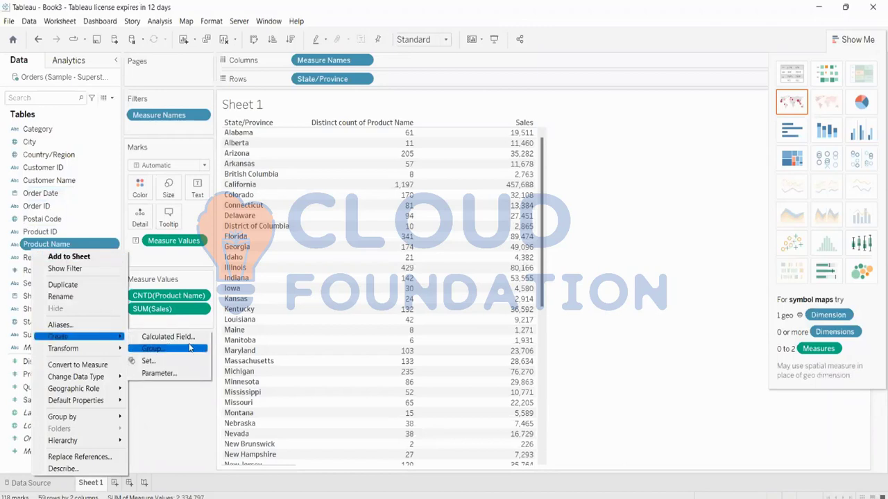
{"action": "left_click", "coordinate": [623, 222]}
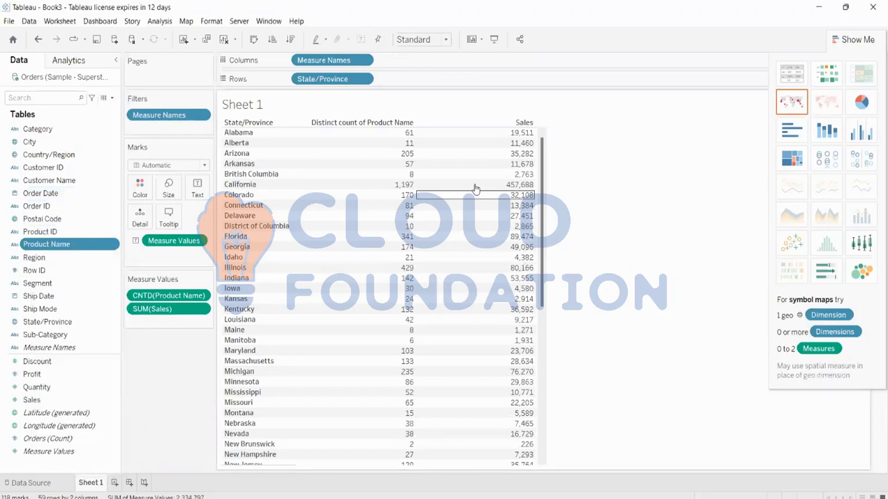
Start a blank calculated field, leave it empty and create another calculated field based on the Region field.
{"action": "left_click", "coordinate": [113, 98]}
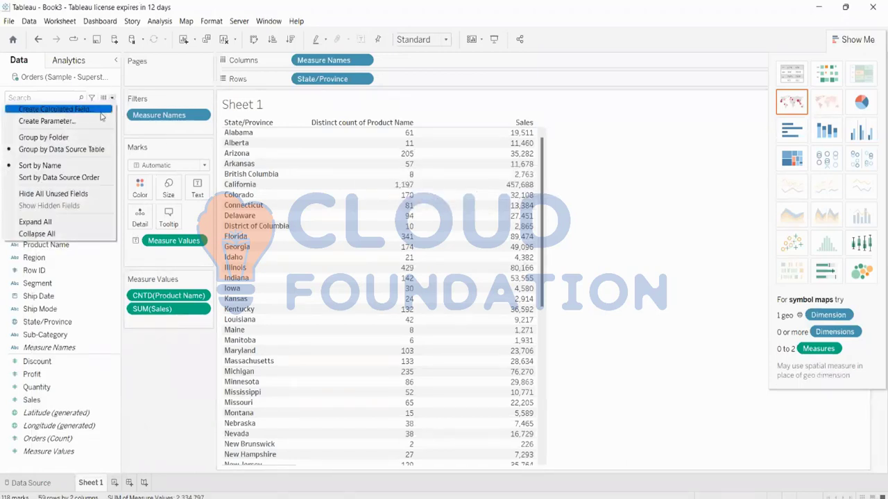
{"action": "left_click", "coordinate": [100, 111]}
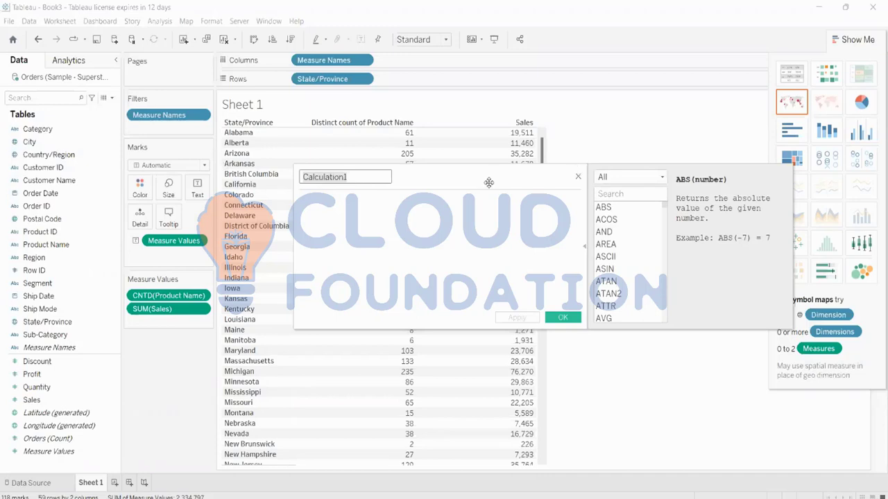
{"action": "right_click", "coordinate": [42, 232]}
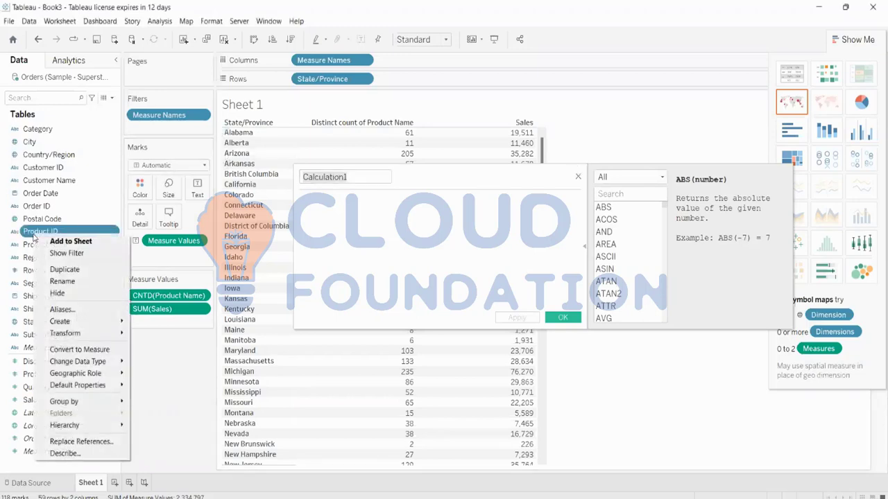
{"action": "mouse_move", "coordinate": [101, 325]}
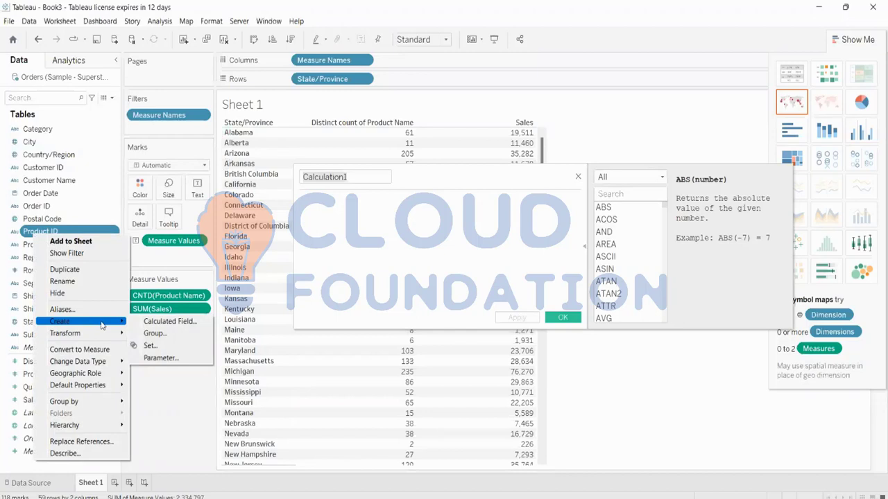
{"action": "right_click", "coordinate": [25, 243]}
{"action": "right_click", "coordinate": [21, 258]}
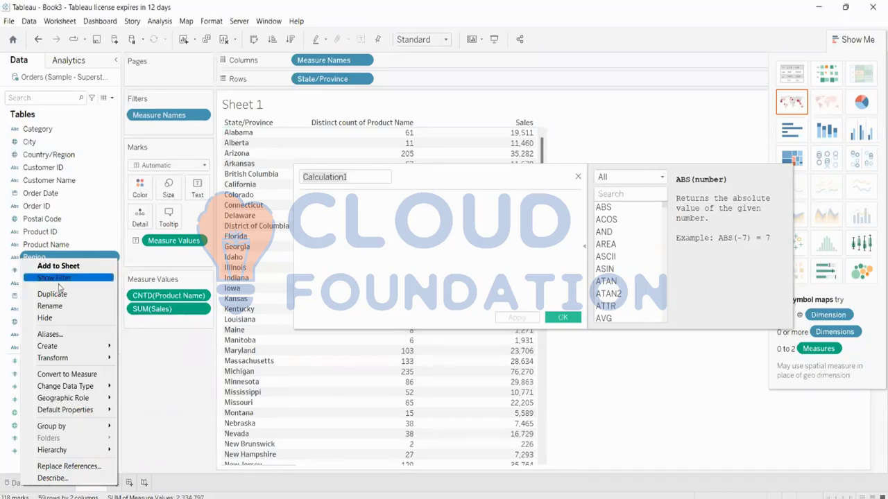
{"action": "mouse_move", "coordinate": [77, 349]}
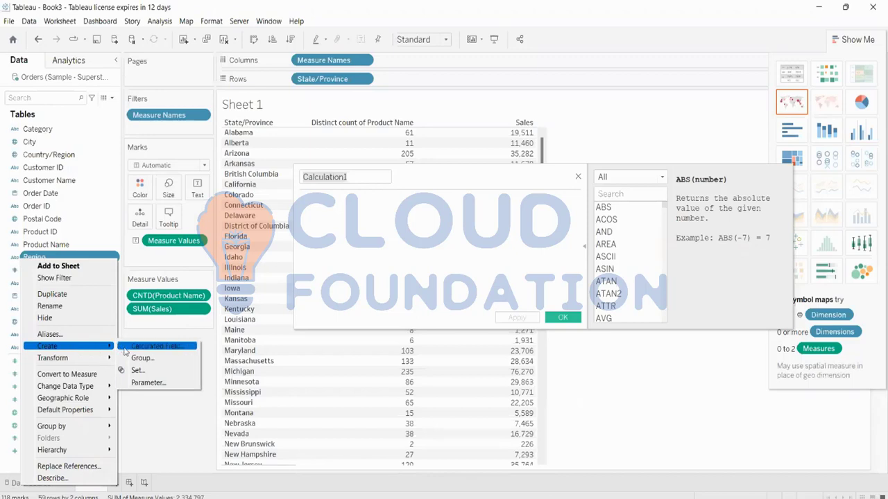
{"action": "left_click", "coordinate": [127, 349]}
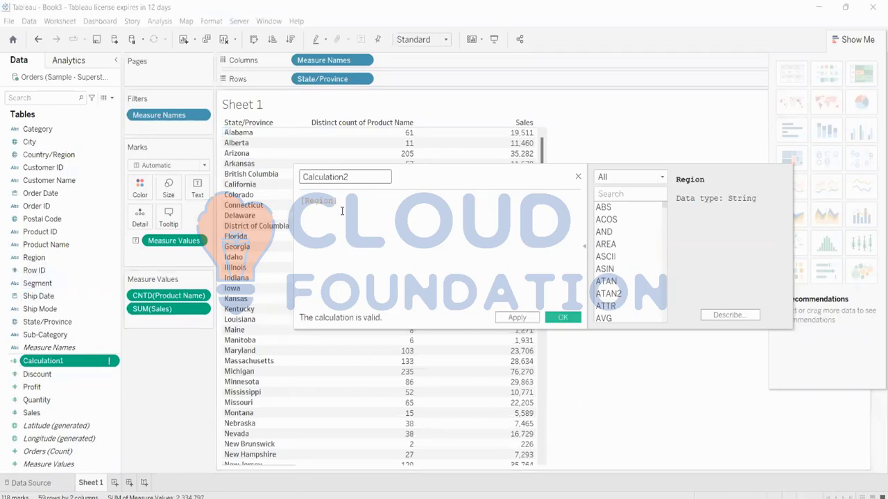
Inspect the [Region] reference in the new calculation's formula and close the calculation editor.
{"action": "left_click_drag", "start_coordinate": [344, 200], "coordinate": [345, 199]}
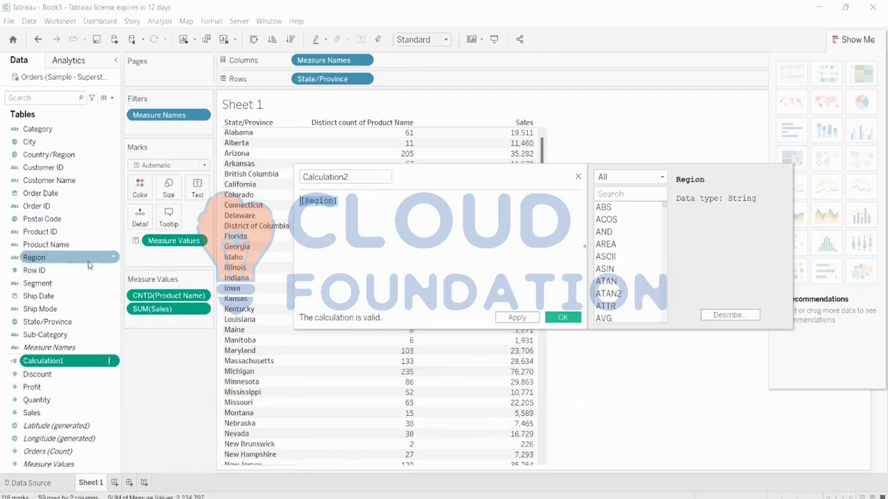
{"action": "left_click", "coordinate": [424, 207]}
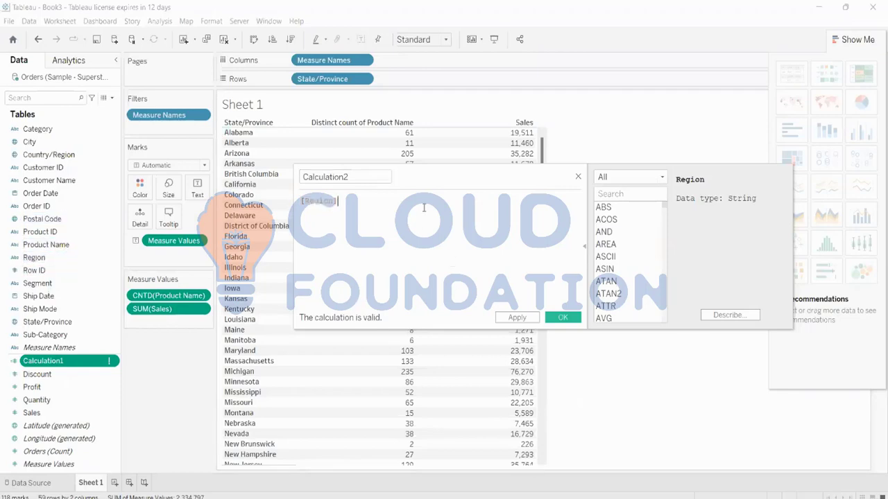
{"action": "left_click_drag", "start_coordinate": [339, 206], "coordinate": [293, 205]}
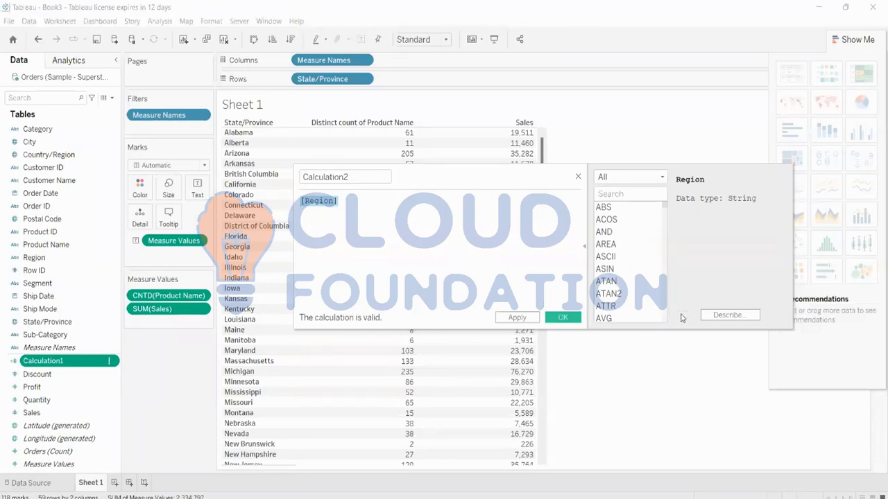
{"action": "left_click", "coordinate": [577, 177]}
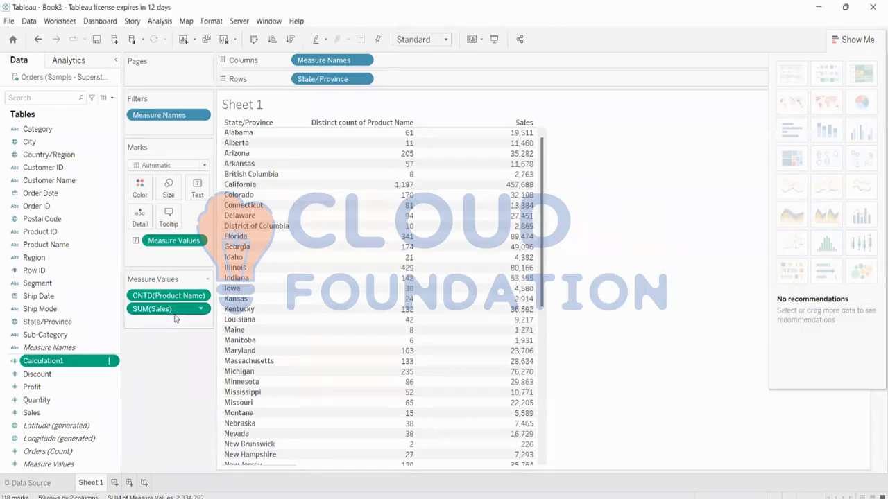
Open the empty Calculation1 field in the calculation editor.
{"action": "left_click", "coordinate": [70, 365]}
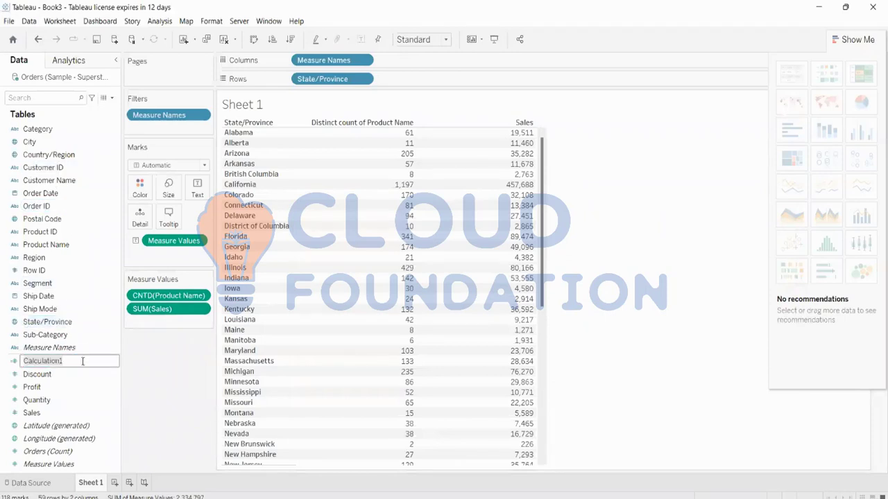
{"action": "left_click", "coordinate": [147, 373]}
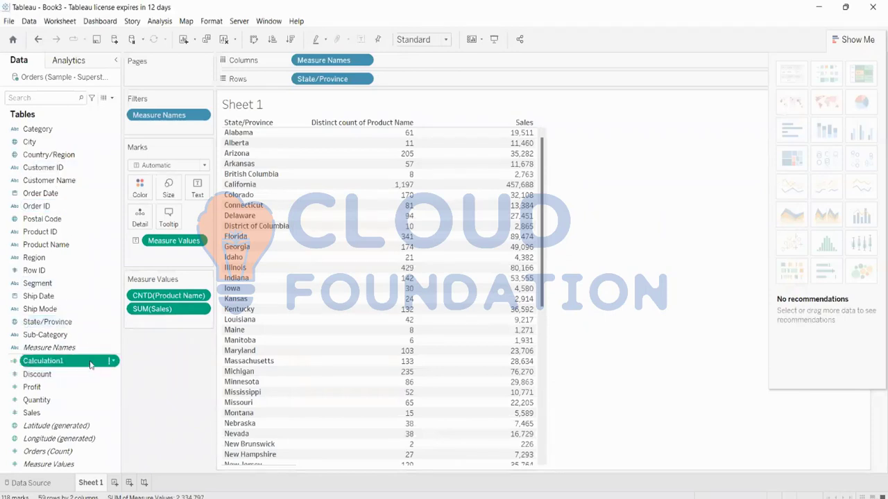
{"action": "right_click", "coordinate": [90, 364]}
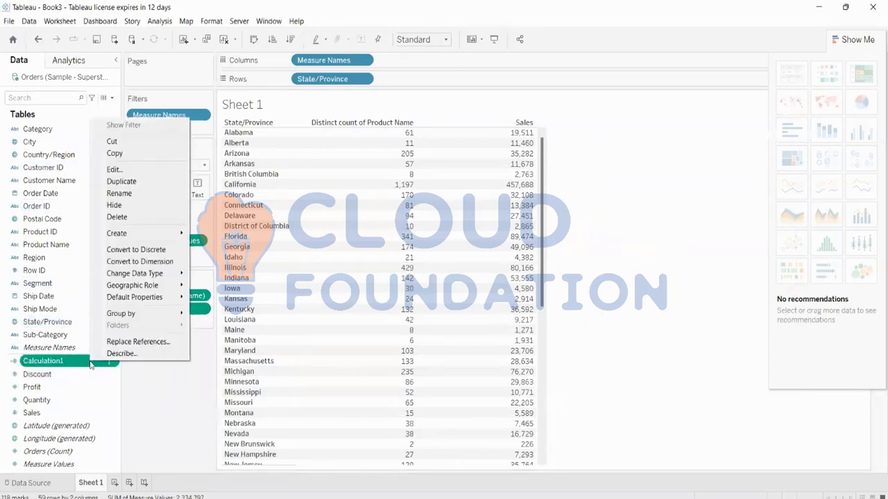
{"action": "left_click", "coordinate": [114, 169]}
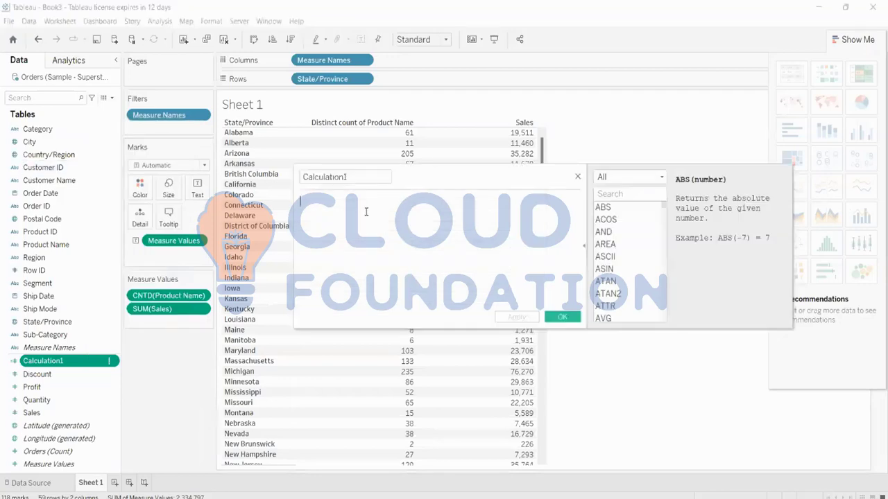
{"action": "left_click", "coordinate": [115, 99]}
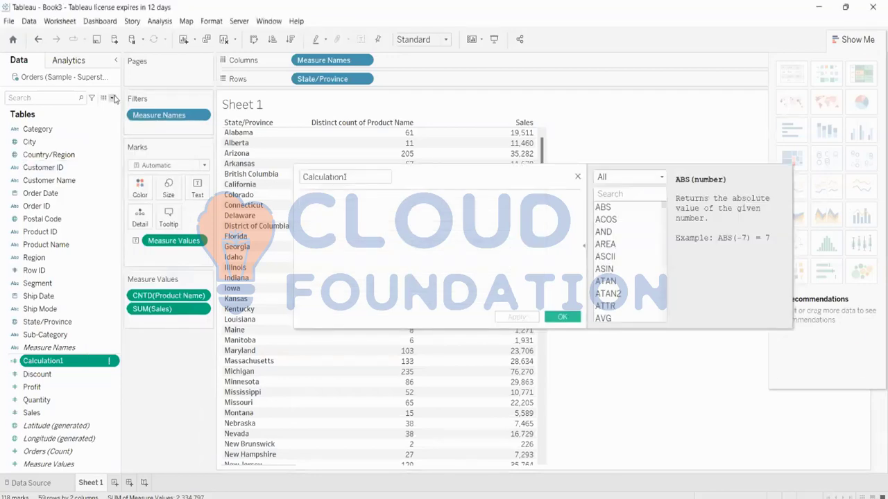
{"action": "left_click", "coordinate": [113, 98]}
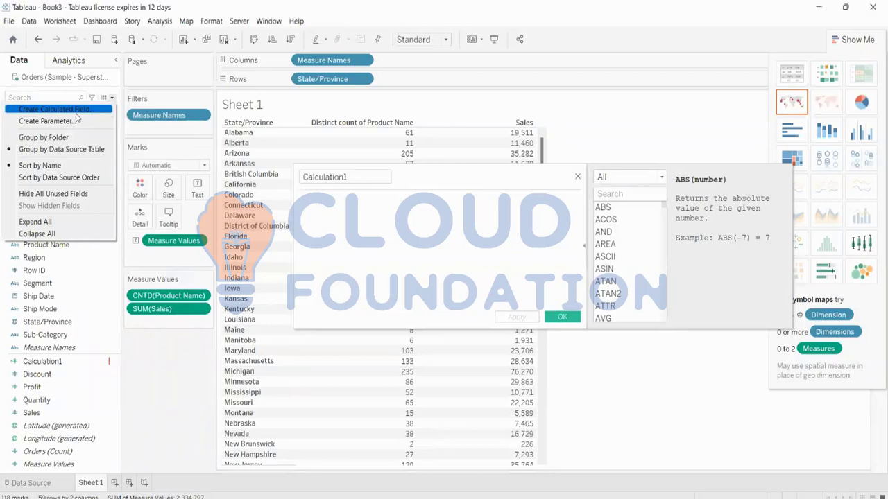
{"action": "left_click", "coordinate": [381, 254]}
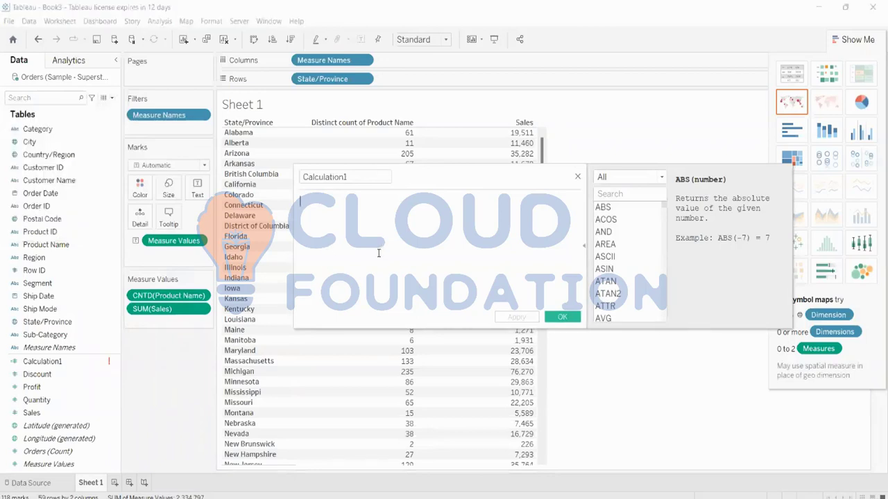
Browse the calculation editor's function list and examine the descriptions of the AND and ASCII functions.
{"action": "left_click", "coordinate": [584, 249]}
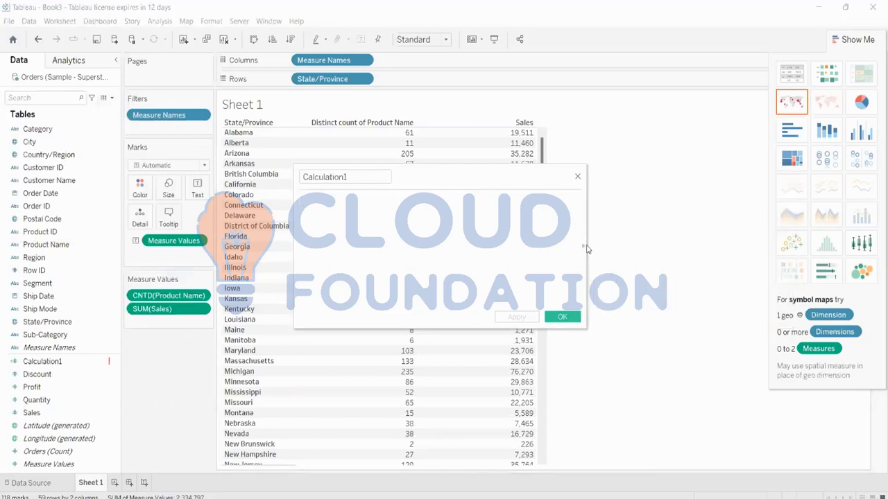
{"action": "left_click", "coordinate": [584, 248]}
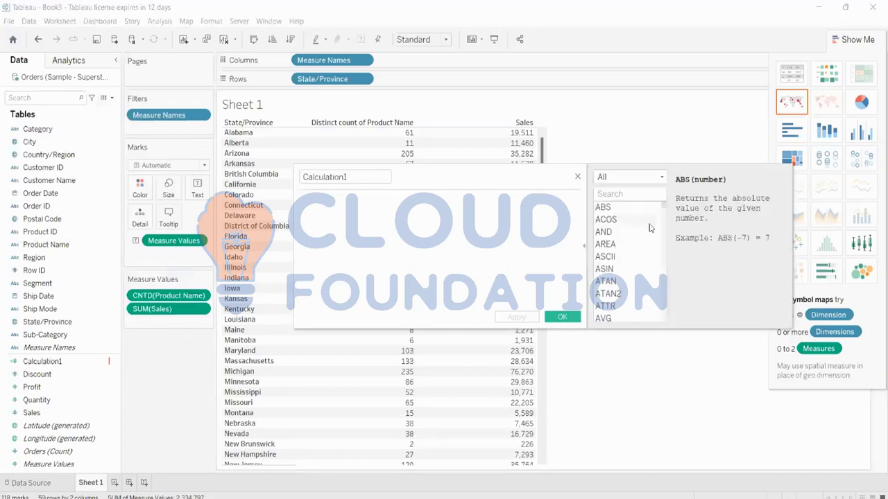
{"action": "scroll", "coordinate": [649, 232], "scroll_direction": "down", "scroll_amount": 5}
{"action": "scroll", "coordinate": [650, 235], "scroll_direction": "down", "scroll_amount": 15}
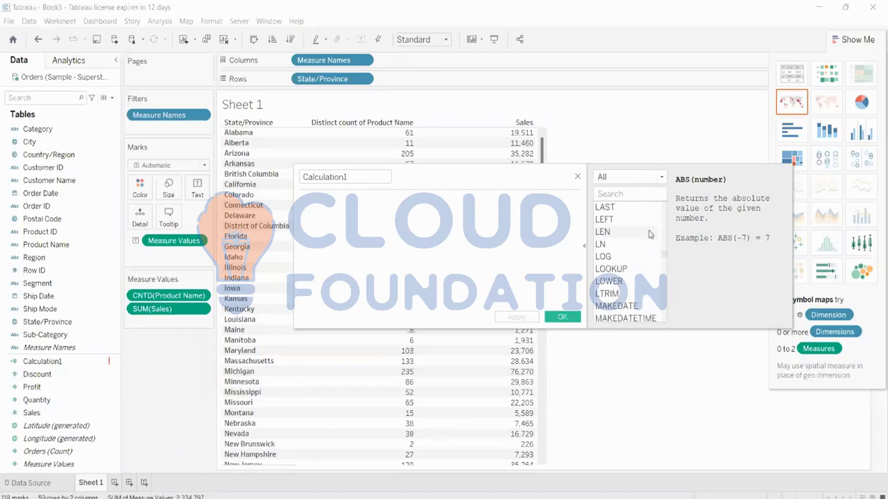
{"action": "scroll", "coordinate": [650, 234], "scroll_direction": "up", "scroll_amount": 20}
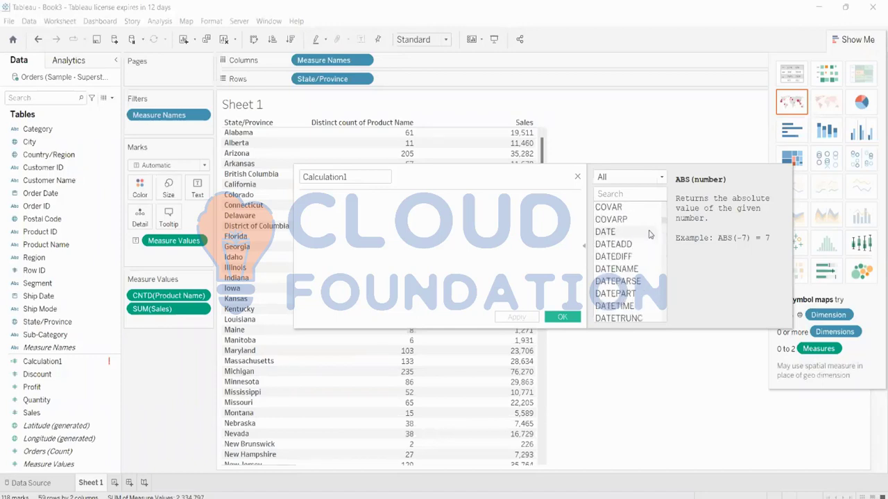
{"action": "left_click", "coordinate": [625, 233]}
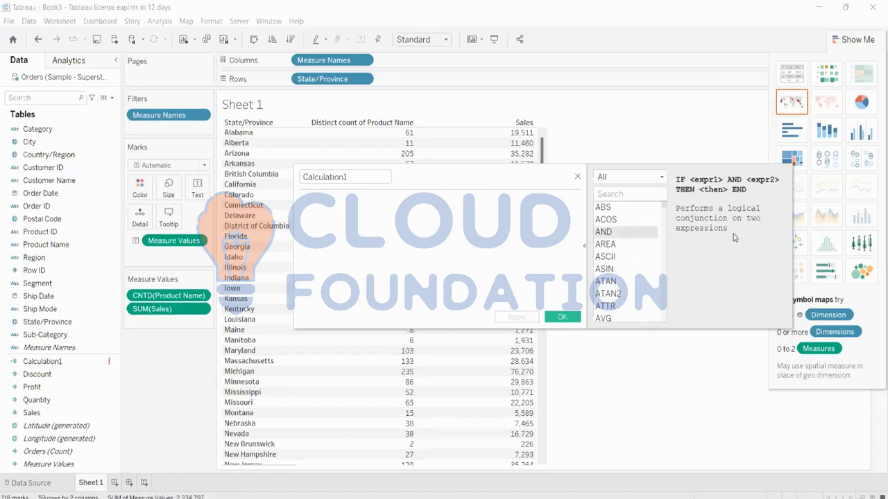
{"action": "left_click", "coordinate": [637, 261]}
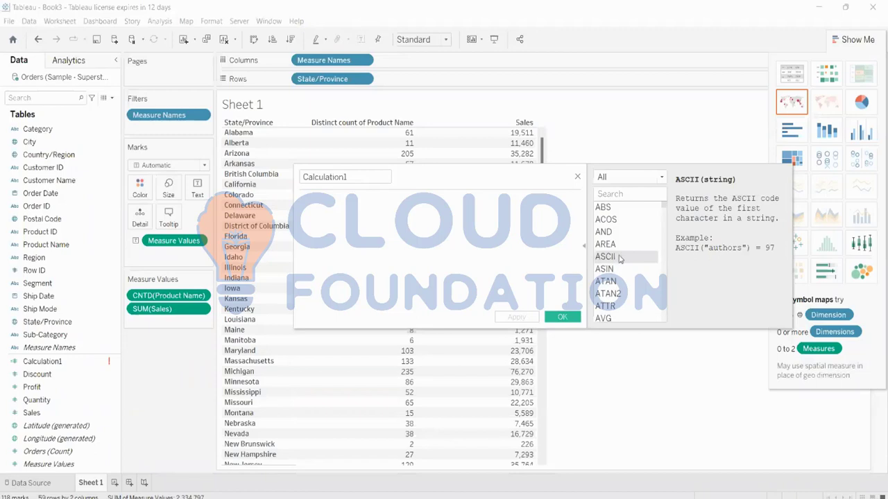
Find the SUM function and enter SUM([Sales]) as the formula of Calculation1.
{"action": "left_click", "coordinate": [614, 198]}
{"action": "left_click", "coordinate": [351, 204]}
{"action": "left_click", "coordinate": [608, 194]}
{"action": "key", "text": "Caps_Lock"}
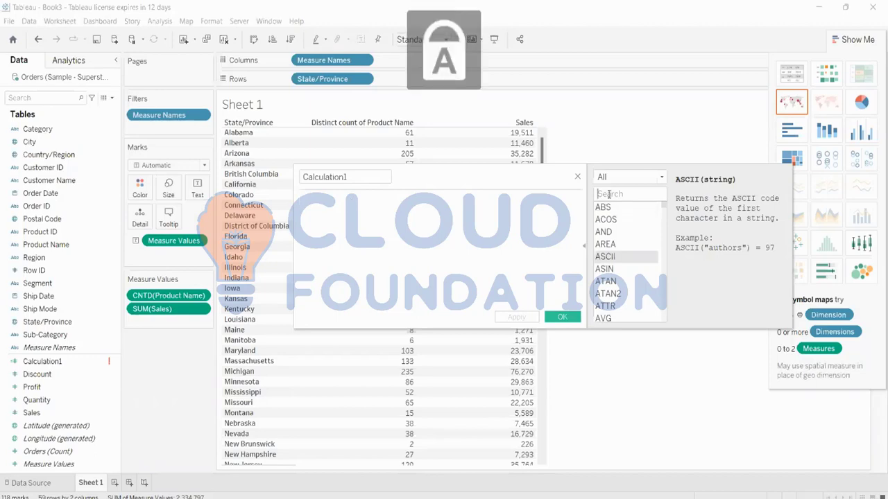
{"action": "type", "text": "SUM"}
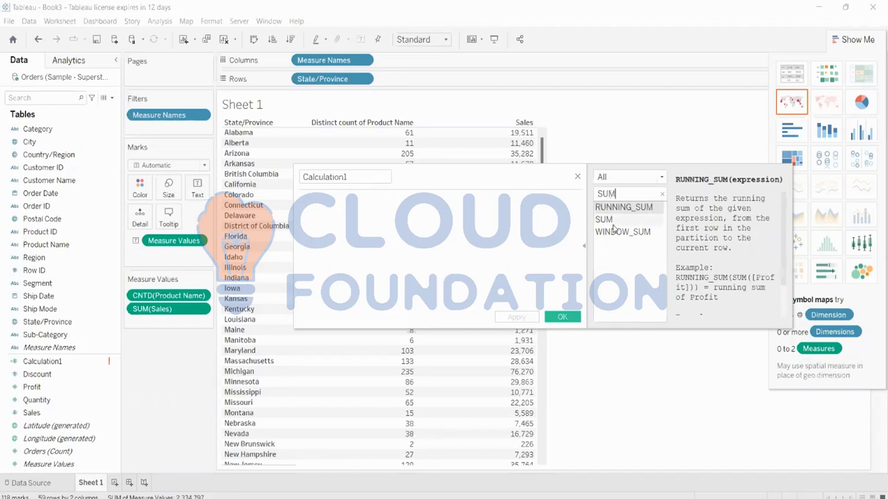
{"action": "double_click", "coordinate": [604, 220]}
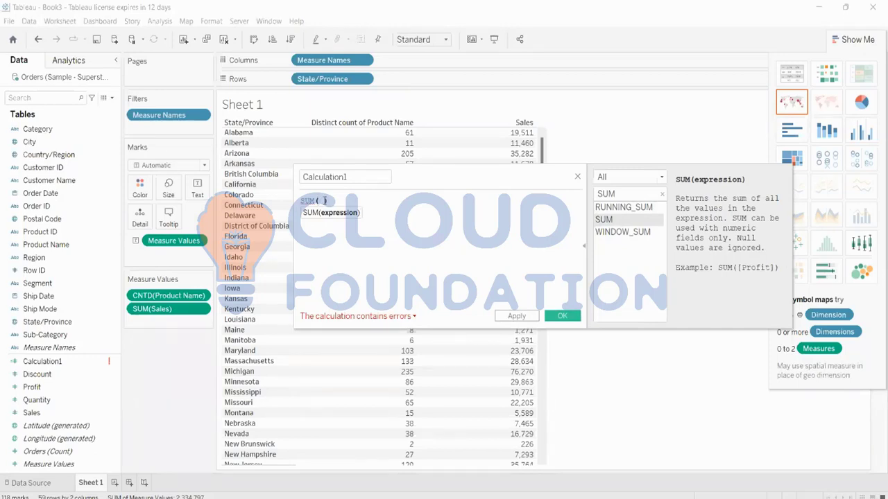
{"action": "key", "text": "Caps_Lock"}
{"action": "type", "text": "[Sales]"}
{"action": "key", "text": "Return"}
{"action": "key", "text": "End"}
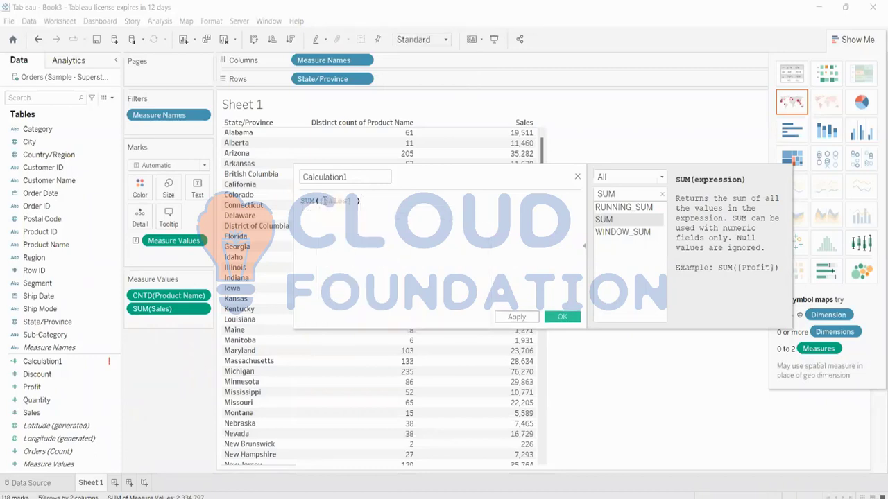
{"action": "key", "text": "Left"}
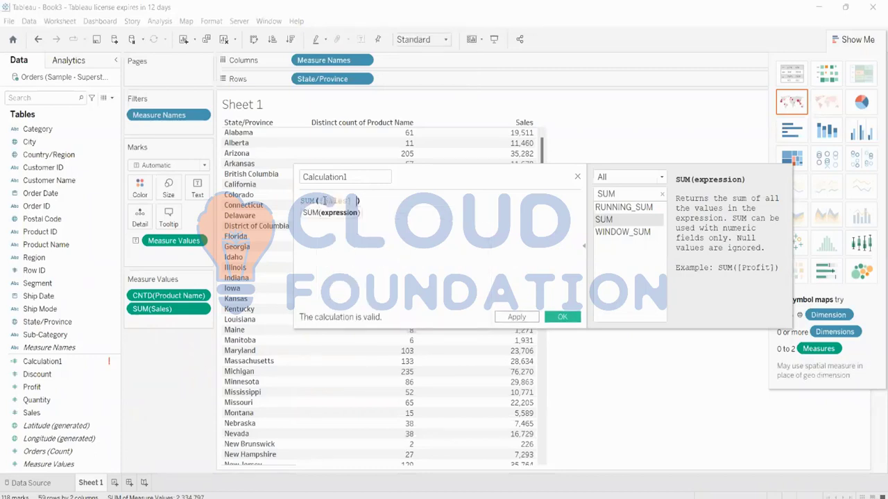
{"action": "key", "text": "BackSpace"}
{"action": "key", "text": "Right"}
Extend the formula with a division by the COUNTD function, found by searching the function list for COUN.
{"action": "type", "text": "/"}
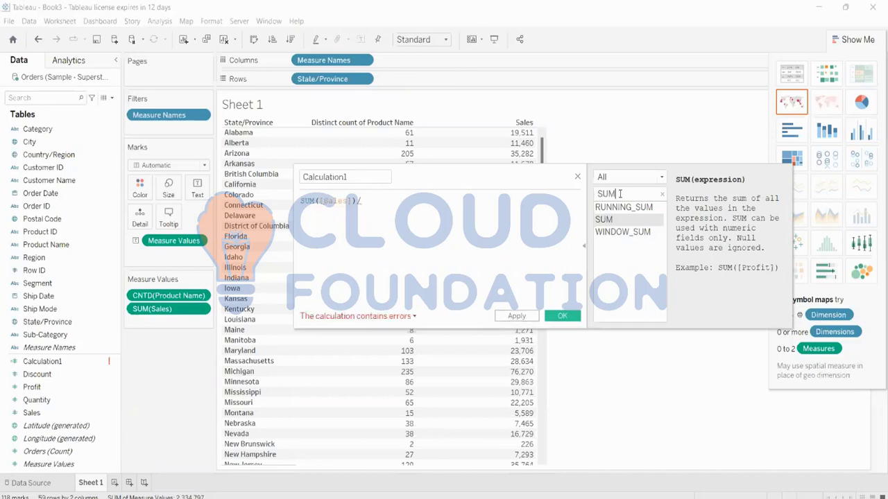
{"action": "type", "text": "cou"}
{"action": "key", "text": "BackSpace"}
{"action": "key", "text": "BackSpace"}
{"action": "key", "text": "BackSpace"}
{"action": "left_click", "coordinate": [662, 194]}
{"action": "key", "text": "Caps_Lock"}
{"action": "type", "text": "COUN"}
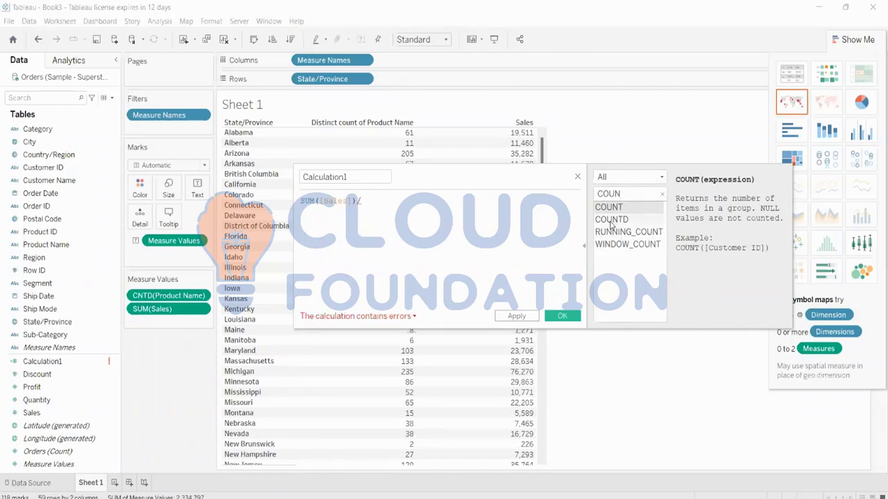
{"action": "double_click", "coordinate": [611, 219]}
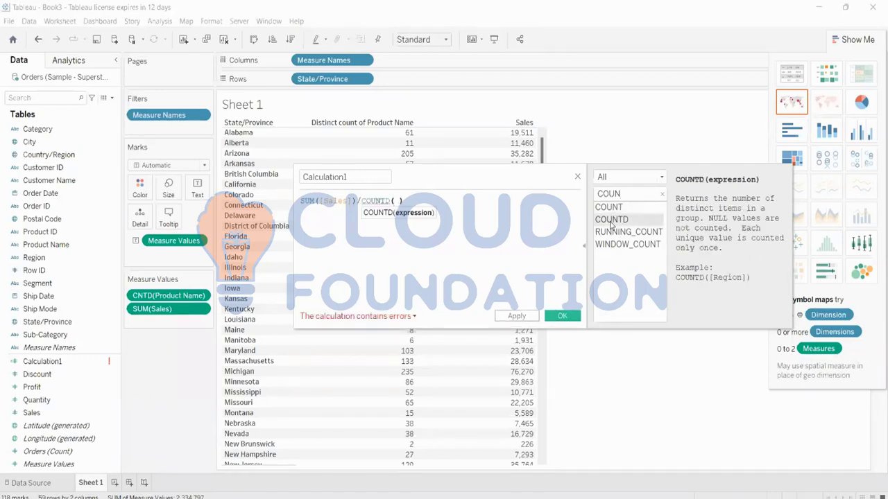
Use [Product Name] as the COUNTD argument, tidy the extra space before the closing parenthesis and save the calculation.
{"action": "type", "text": "PROD"}
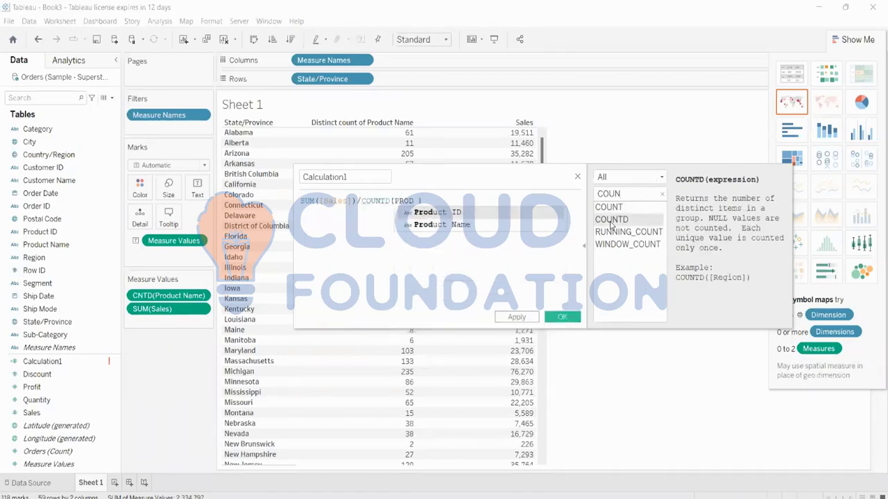
{"action": "left_click", "coordinate": [446, 226]}
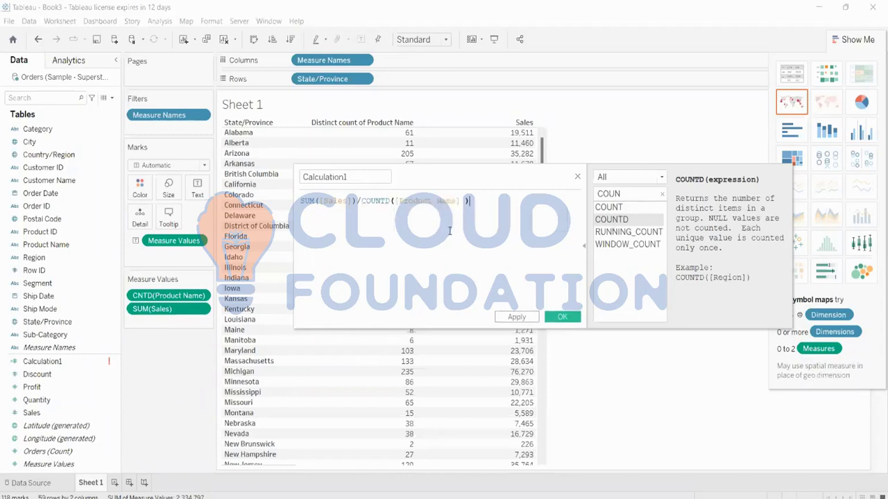
{"action": "left_click", "coordinate": [465, 199]}
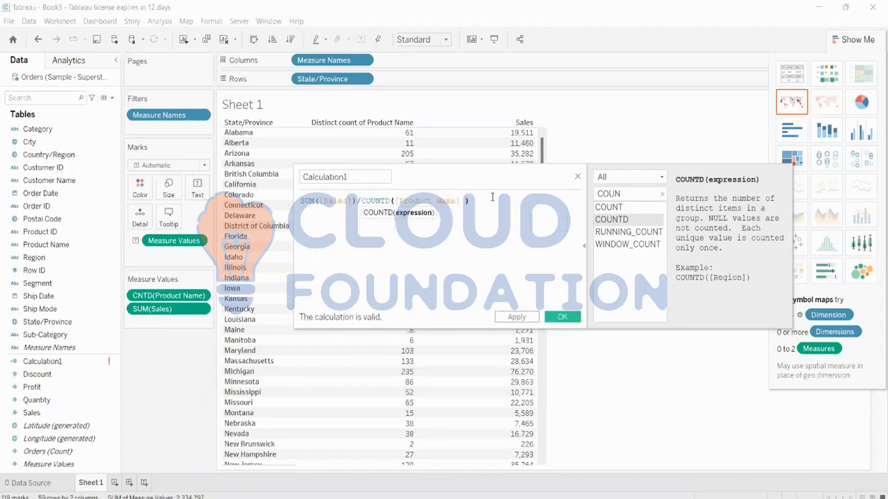
{"action": "key", "text": "BackSpace"}
{"action": "type", "text": "]"}
{"action": "left_click", "coordinate": [483, 260]}
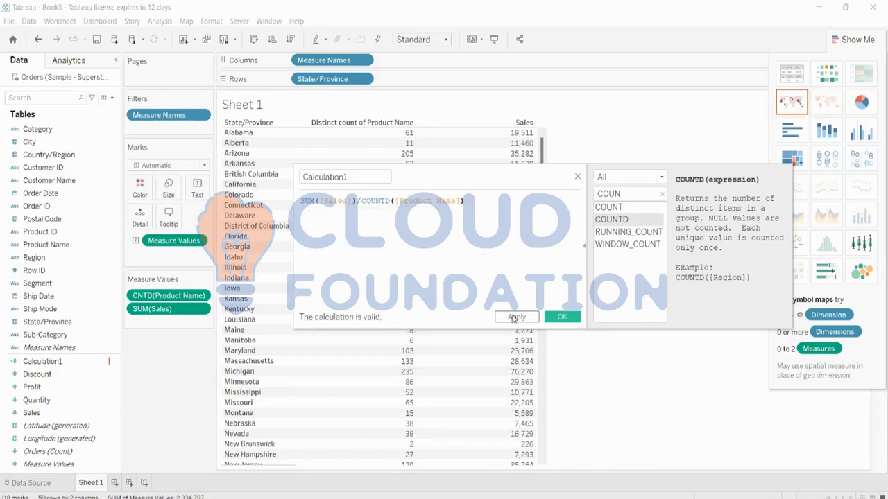
{"action": "left_click", "coordinate": [562, 317]}
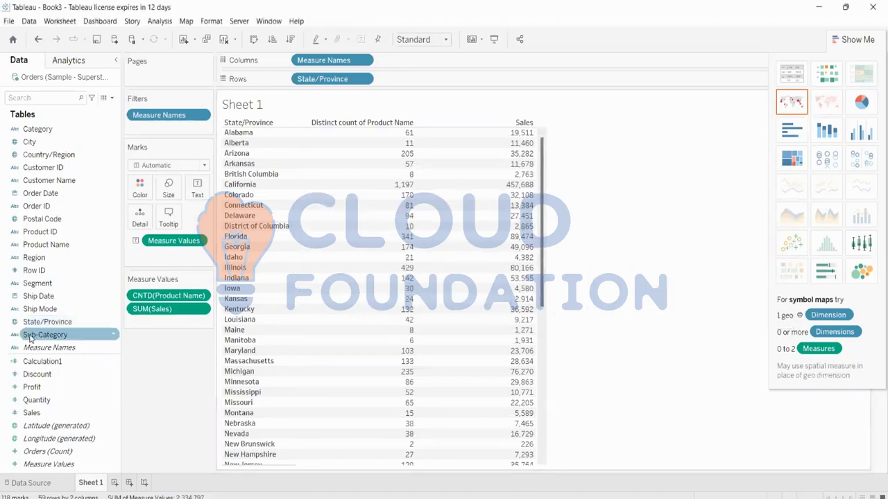
Reopen Calculation1 for editing, rename it Sales/Item Sold and save it.
{"action": "left_click", "coordinate": [92, 366]}
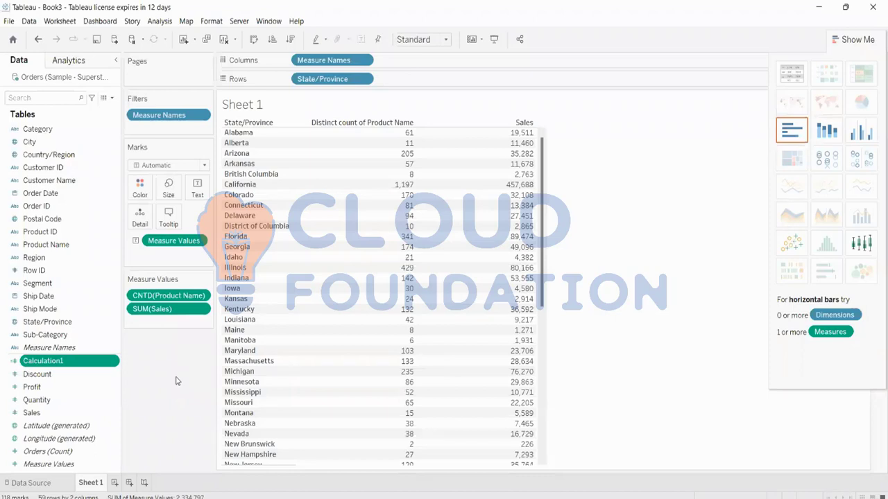
{"action": "right_click", "coordinate": [76, 361]}
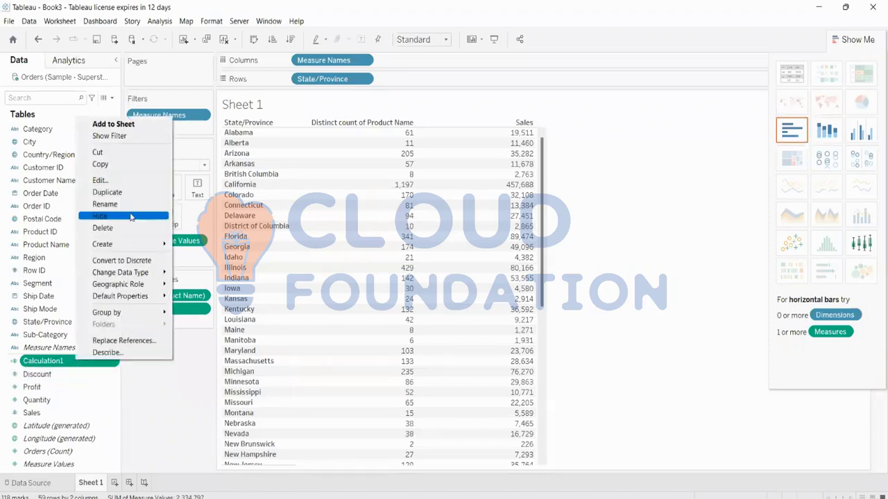
{"action": "left_click", "coordinate": [100, 180]}
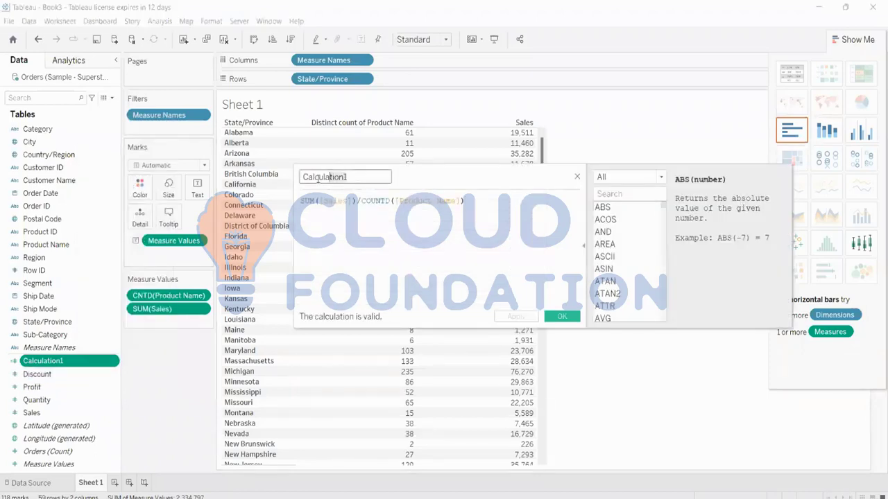
{"action": "key", "text": "Caps_Lock"}
{"action": "type", "text": "S"}
{"action": "key", "text": "Caps_Lock"}
{"action": "type", "text": "ales/"}
{"action": "key", "text": "Caps_Lock"}
{"action": "type", "text": "I"}
{"action": "key", "text": "Caps_Lock"}
{"action": "type", "text": "tem"}
{"action": "key", "text": "Caps_Lock"}
{"action": "type", "text": "S"}
{"action": "key", "text": "Caps_Lock"}
{"action": "type", "text": "old"}
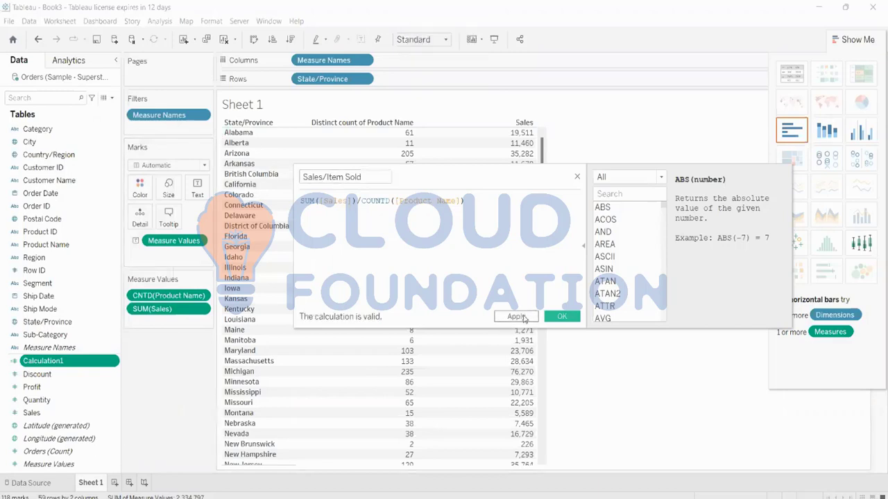
{"action": "left_click", "coordinate": [549, 316]}
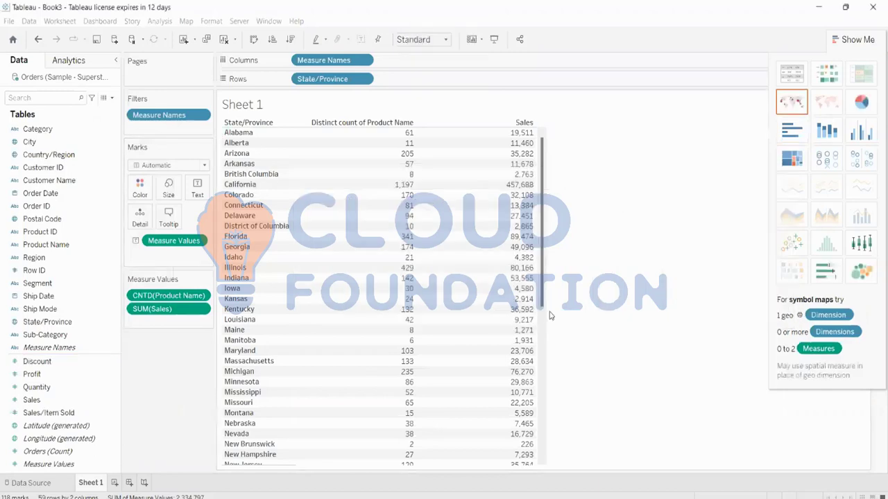
Quit the Steam client running in the background.
{"action": "left_click", "coordinate": [69, 412]}
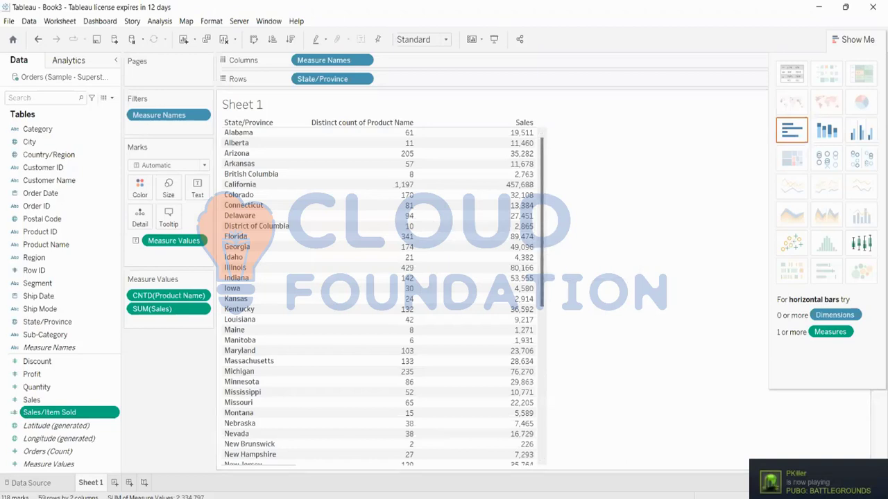
{"action": "left_click", "coordinate": [695, 498]}
{"action": "right_click", "coordinate": [718, 459]}
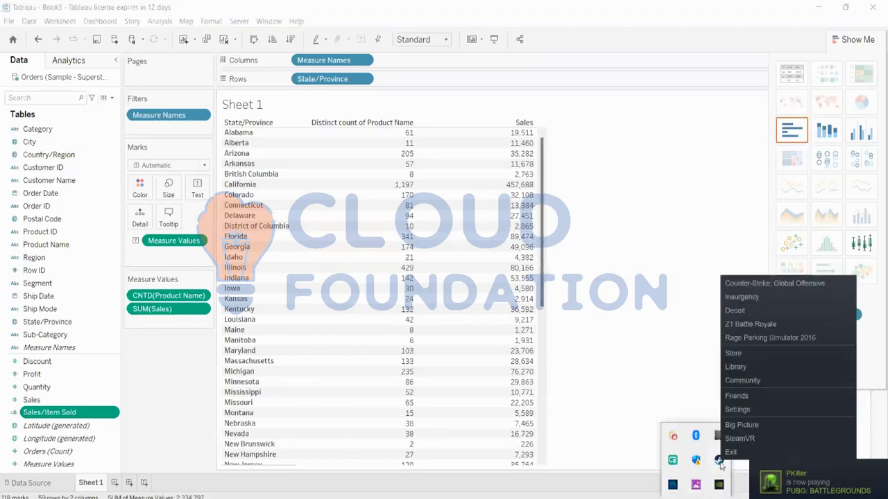
{"action": "left_click", "coordinate": [729, 466]}
{"action": "left_click", "coordinate": [695, 498]}
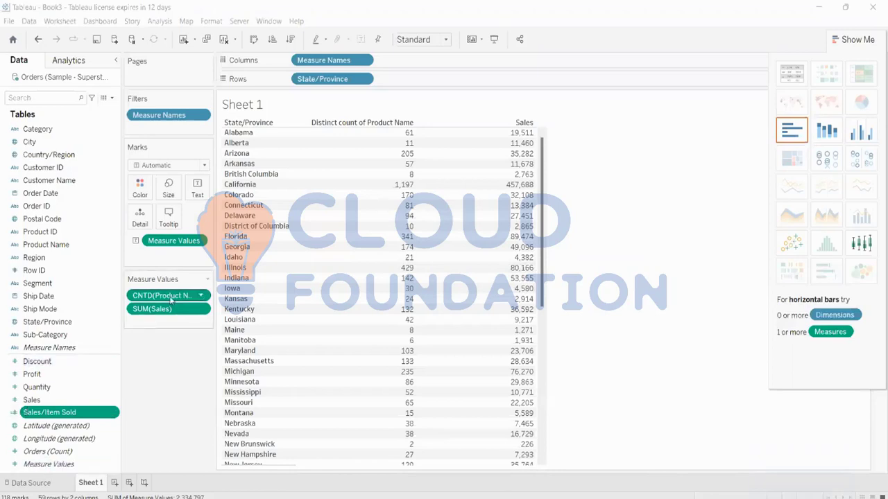
Remove CNTD(Product Name) and Measure Values from the view, keeping only State/Province on the rows.
{"action": "left_click_drag", "start_coordinate": [169, 298], "coordinate": [90, 321]}
{"action": "left_click_drag", "start_coordinate": [169, 249], "coordinate": [104, 284]}
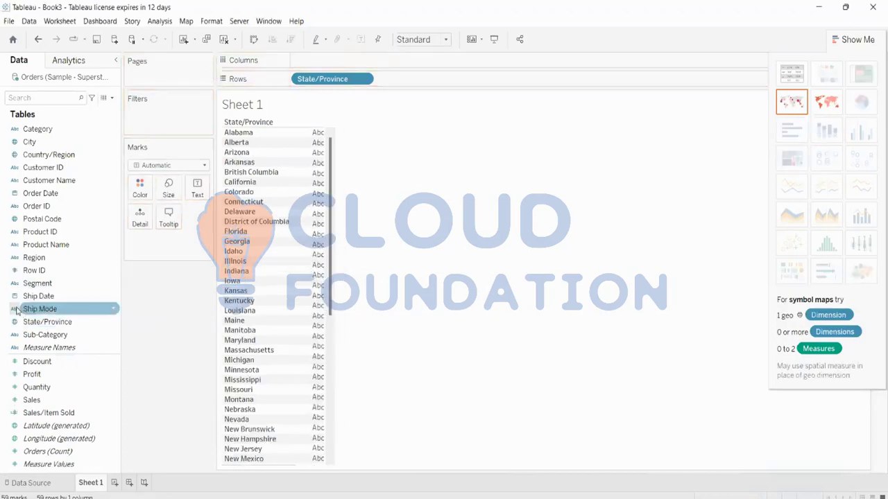
Display Sales/Item Sold as text for each State/Province and examine the values for several states.
{"action": "left_click_drag", "start_coordinate": [46, 416], "coordinate": [188, 193]}
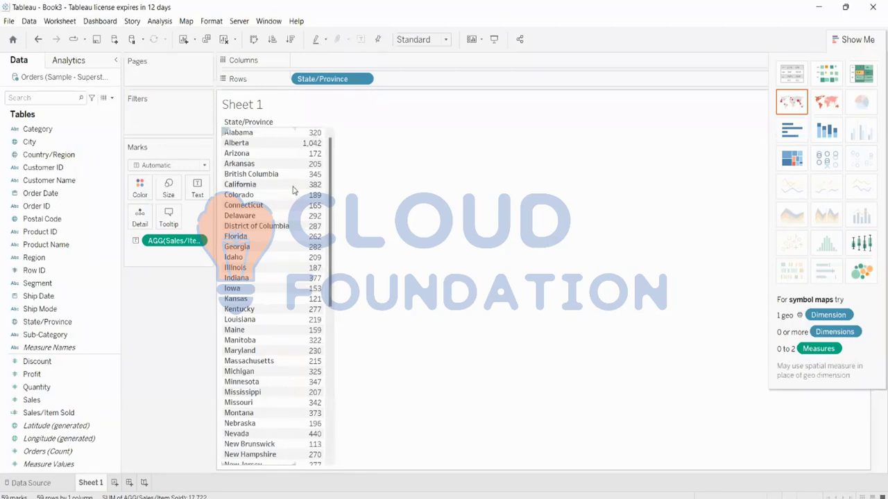
{"action": "mouse_move", "coordinate": [309, 137]}
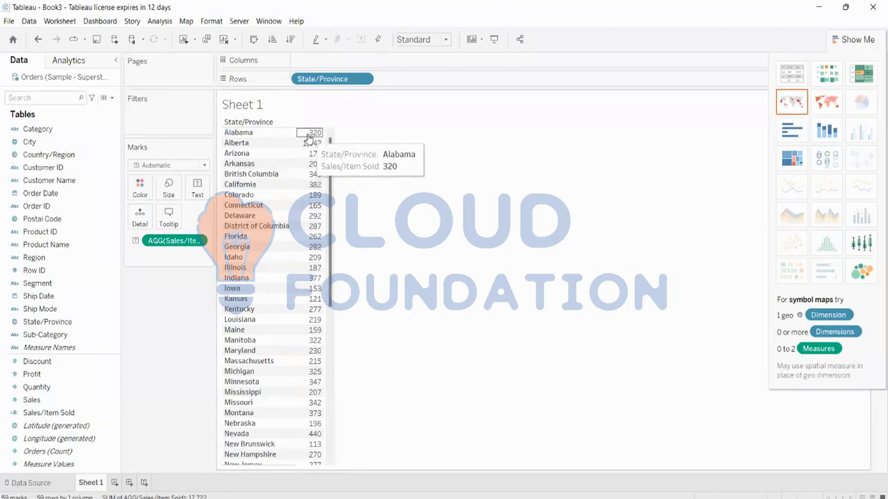
{"action": "mouse_move", "coordinate": [308, 166]}
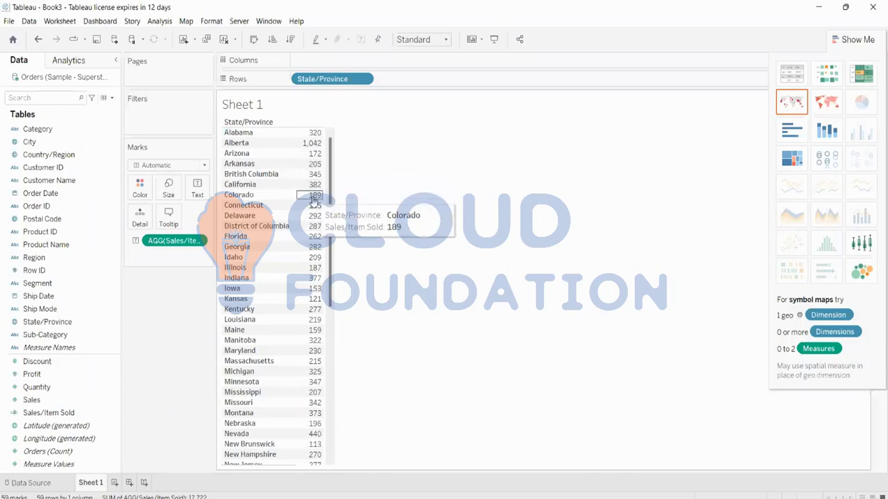
{"action": "mouse_move", "coordinate": [314, 236]}
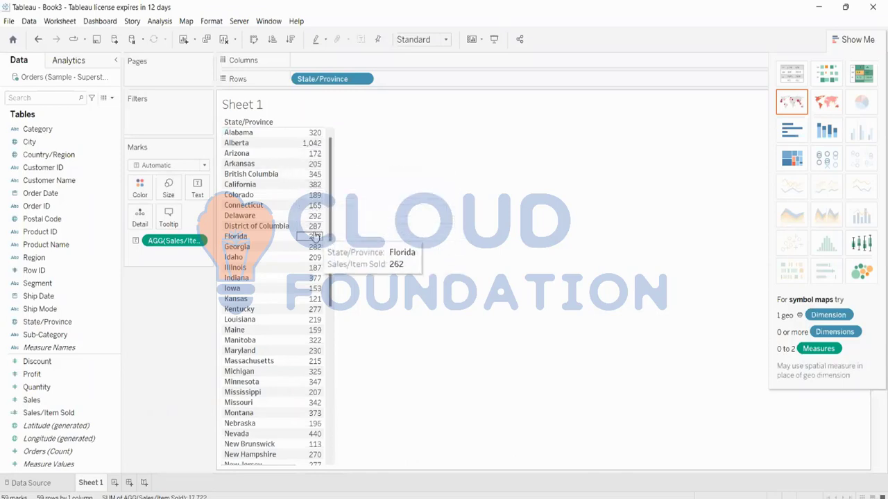
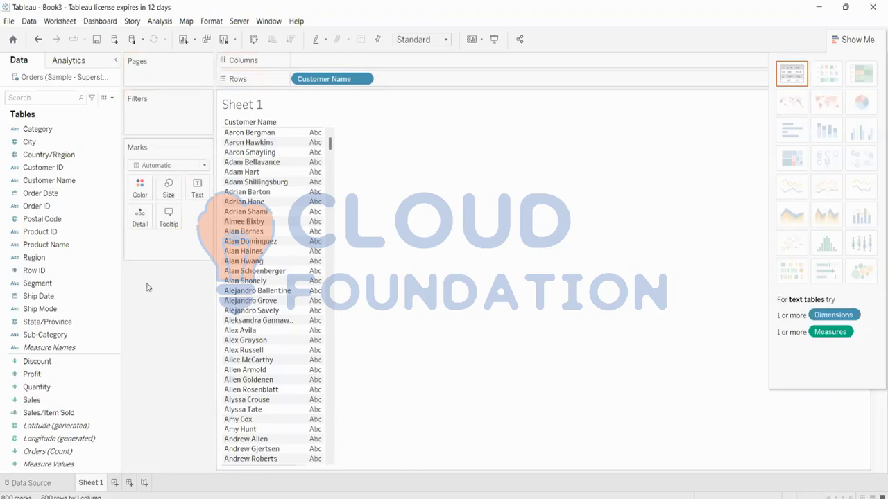
{"action": "left_click", "coordinate": [68, 297]}
{"action": "left_click", "coordinate": [42, 193]}
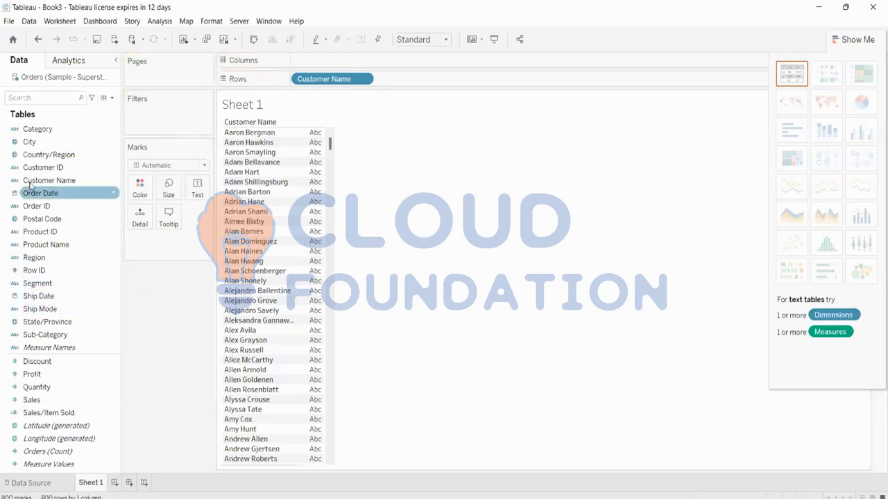
{"action": "left_click", "coordinate": [47, 182]}
{"action": "left_click_drag", "start_coordinate": [47, 182], "coordinate": [177, 119]}
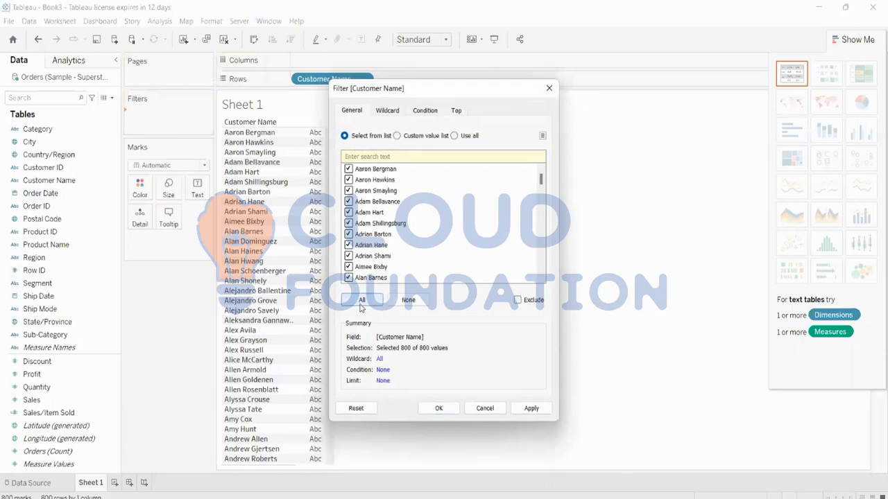
{"action": "left_click", "coordinate": [393, 303]}
{"action": "scroll", "coordinate": [359, 239], "scroll_direction": "down", "scroll_amount": 6}
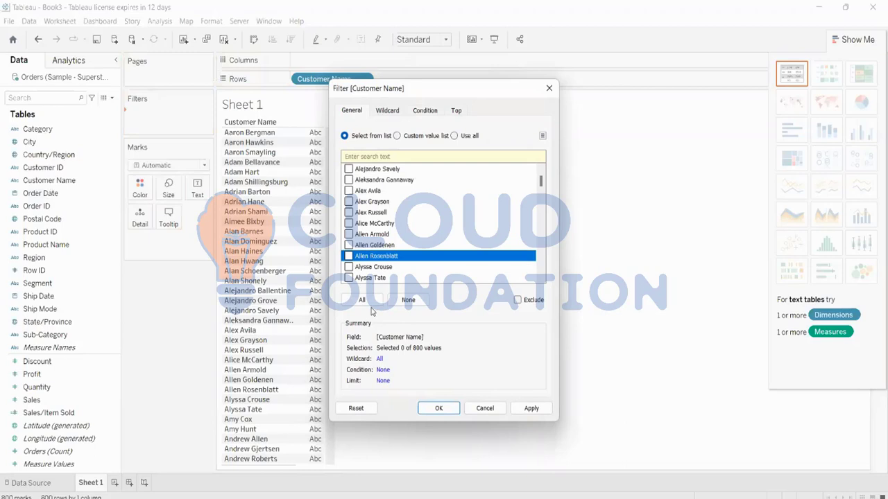
{"action": "left_click", "coordinate": [485, 408]}
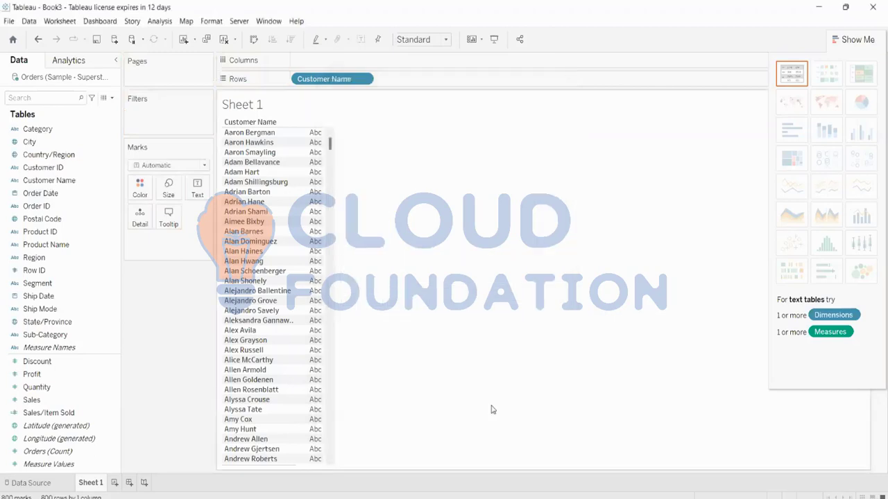
Undo the placement of Customer Name on the rows and place the field there again.
{"action": "key", "text": "ctrl+z"}
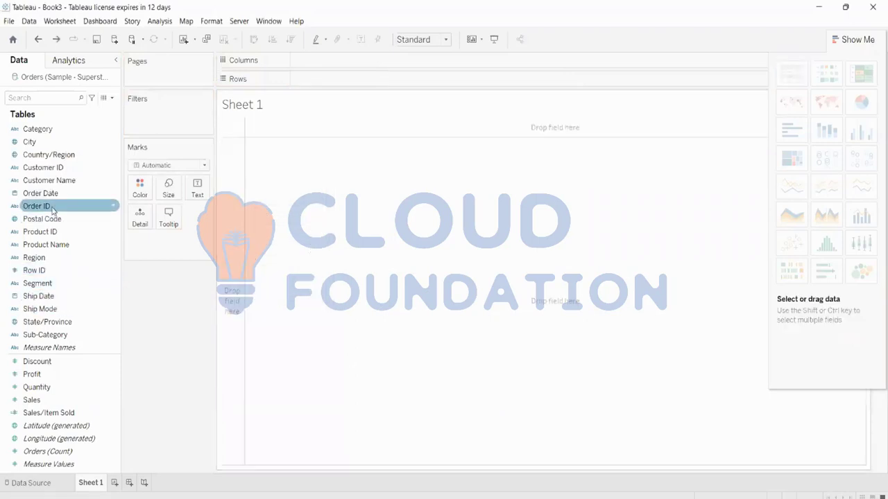
{"action": "left_click_drag", "start_coordinate": [48, 181], "coordinate": [356, 80]}
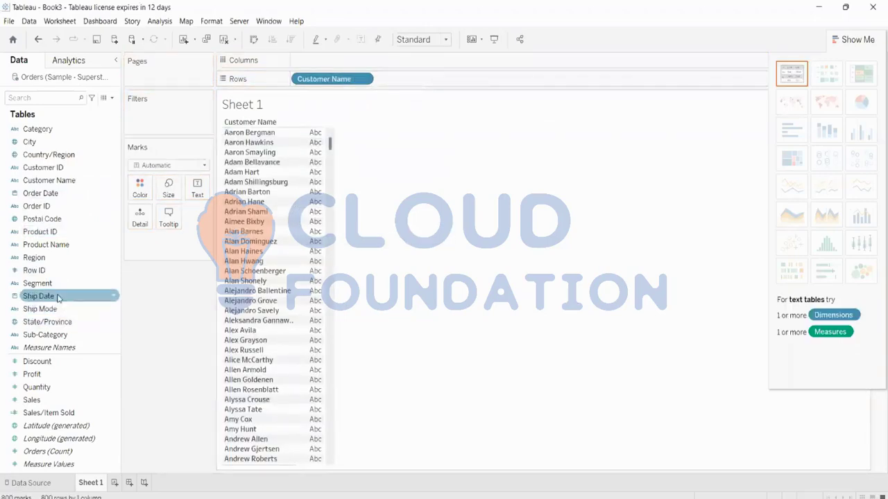
Examine the wildcard match choices, including Starts with, and the condition options of a Customer Name filter, and close it without applying.
{"action": "left_click_drag", "start_coordinate": [48, 180], "coordinate": [138, 102]}
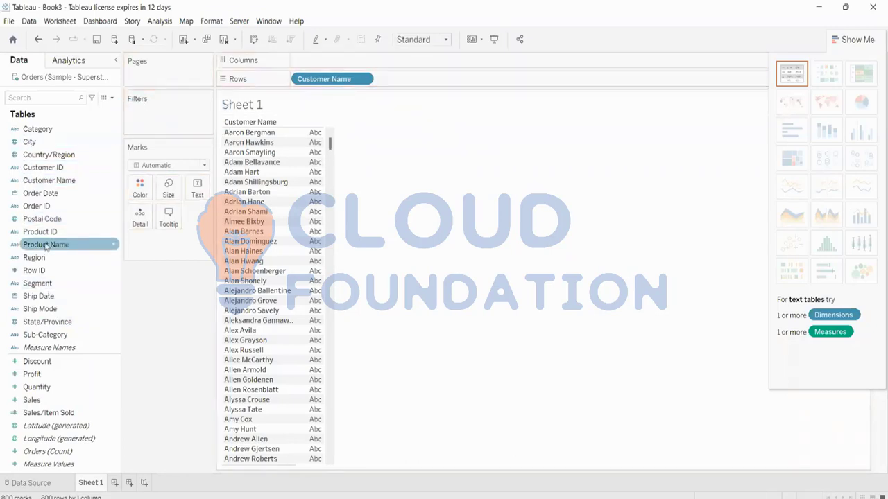
{"action": "left_click_drag", "start_coordinate": [48, 180], "coordinate": [138, 125]}
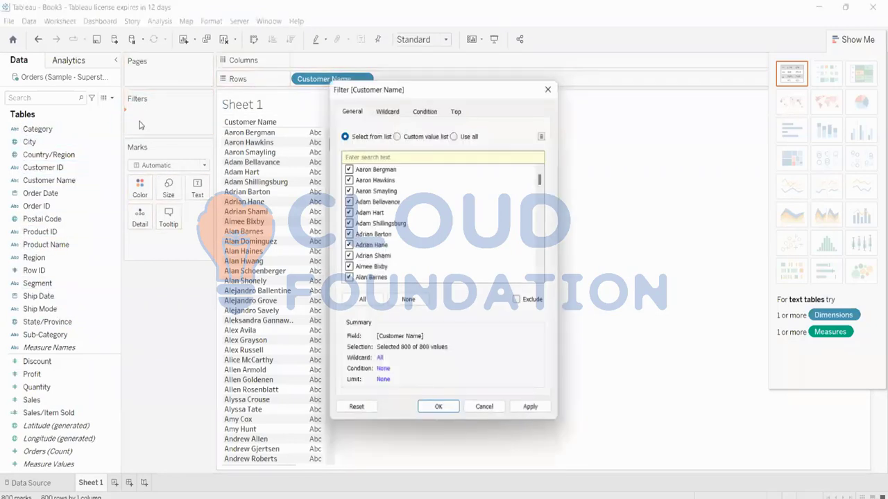
{"action": "left_click", "coordinate": [387, 110]}
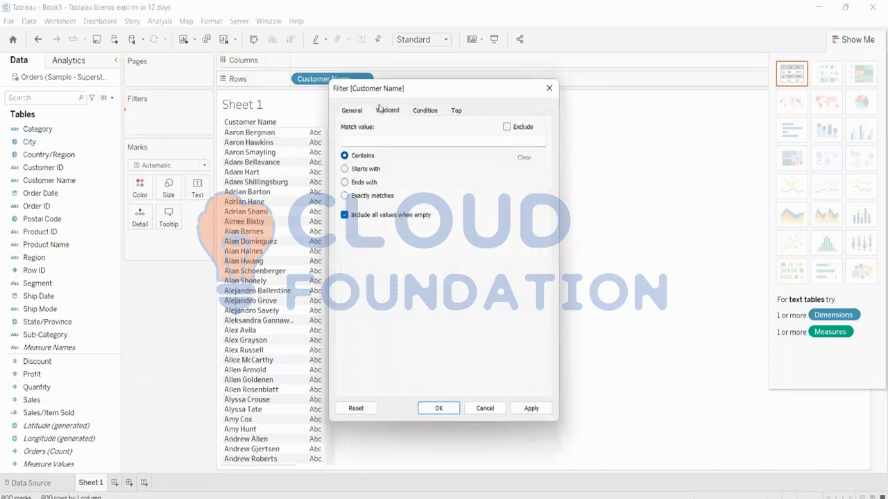
{"action": "left_click", "coordinate": [346, 170]}
{"action": "left_click", "coordinate": [429, 114]}
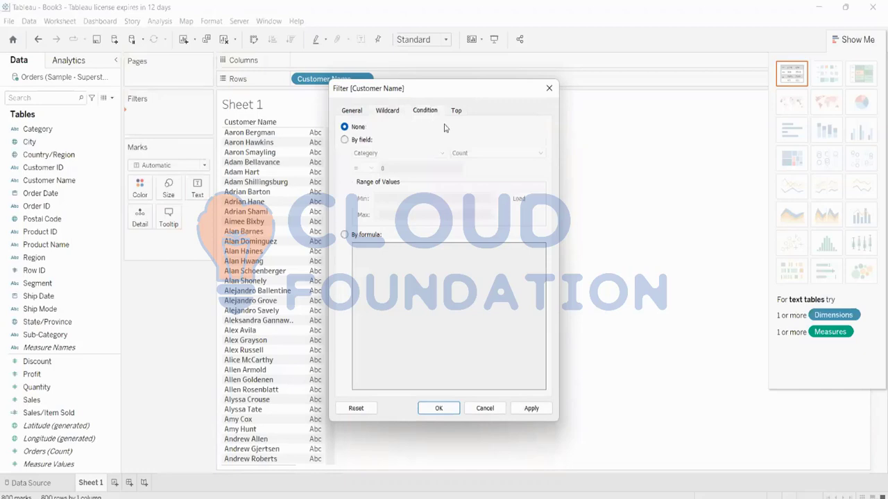
{"action": "left_click", "coordinate": [544, 88]}
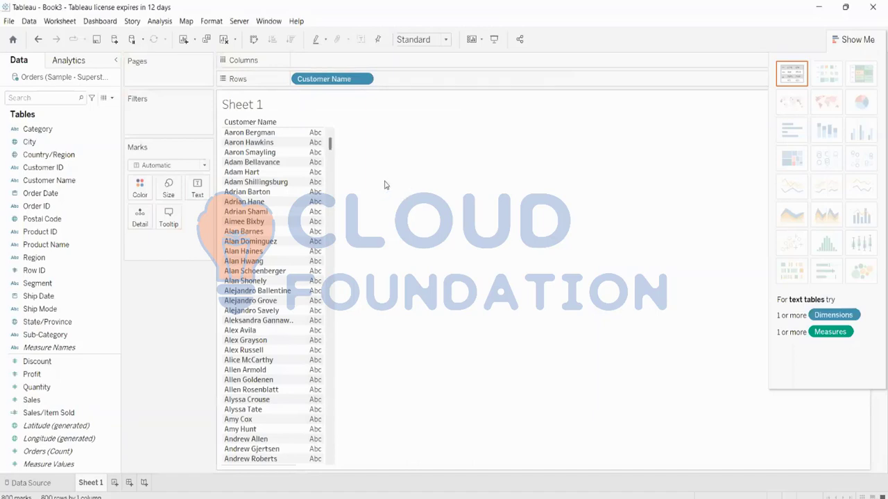
Create a new calculated field based on the Customer Name field.
{"action": "right_click", "coordinate": [60, 232]}
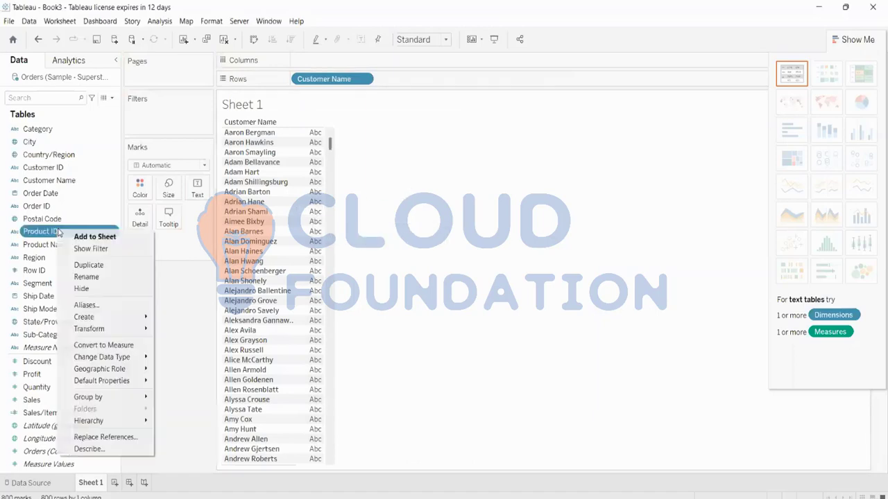
{"action": "left_click", "coordinate": [534, 268]}
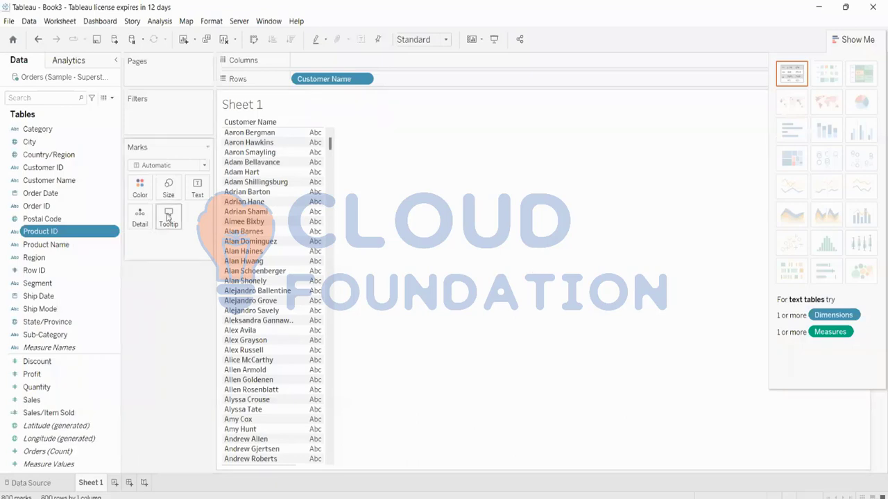
{"action": "left_click", "coordinate": [96, 181]}
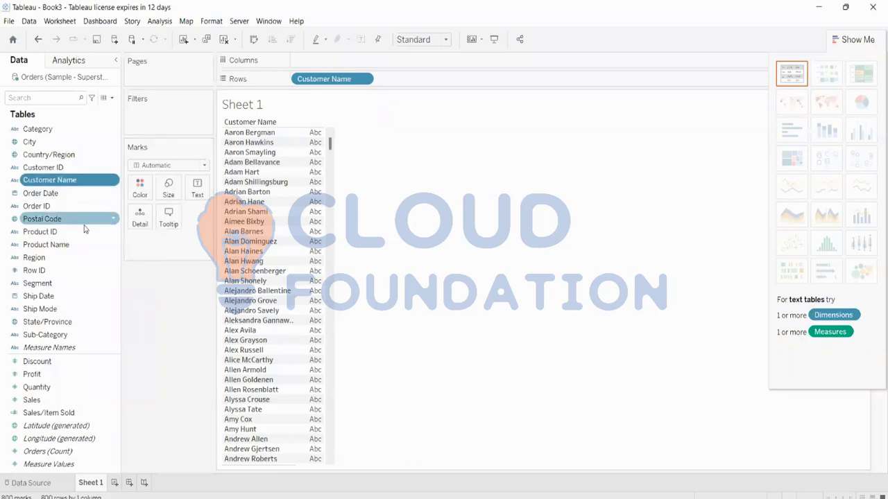
{"action": "right_click", "coordinate": [81, 185]}
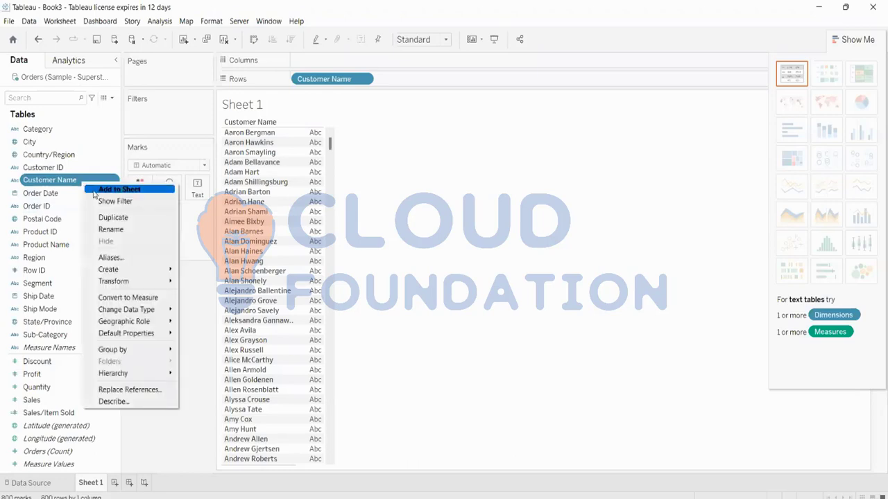
{"action": "right_click", "coordinate": [70, 182]}
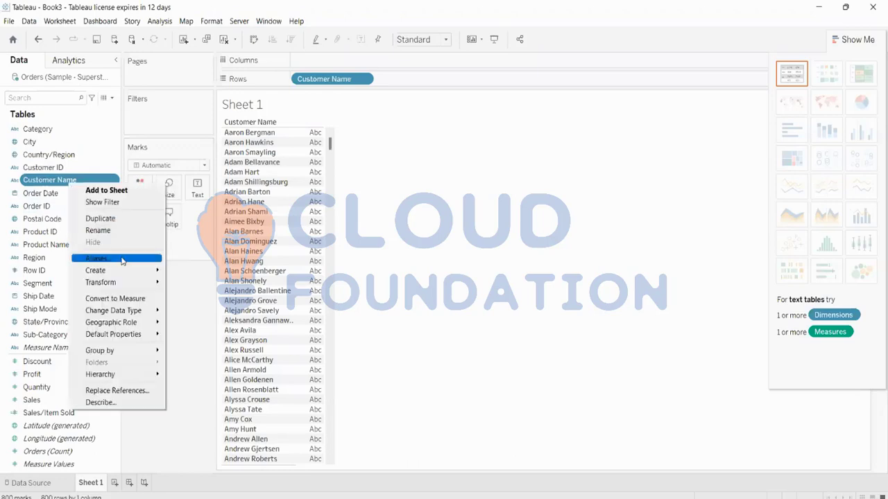
{"action": "mouse_move", "coordinate": [120, 271]}
{"action": "left_click", "coordinate": [197, 272]}
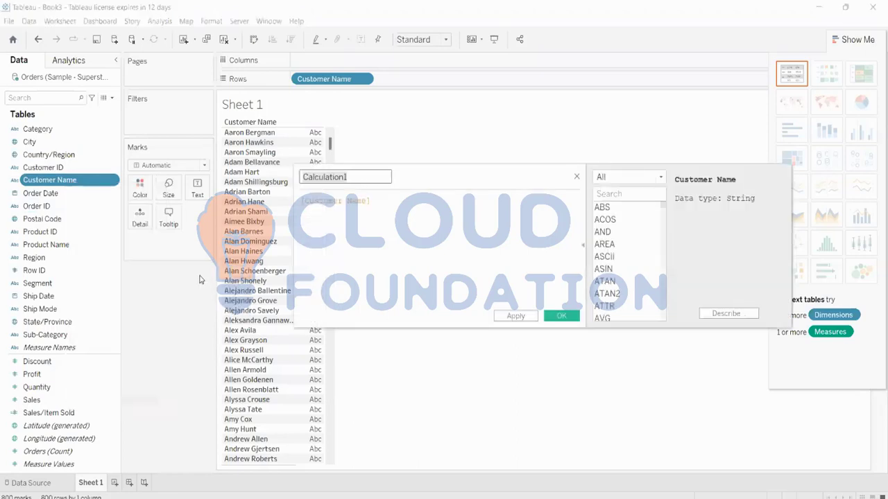
{"action": "left_click_drag", "start_coordinate": [371, 201], "coordinate": [298, 201]}
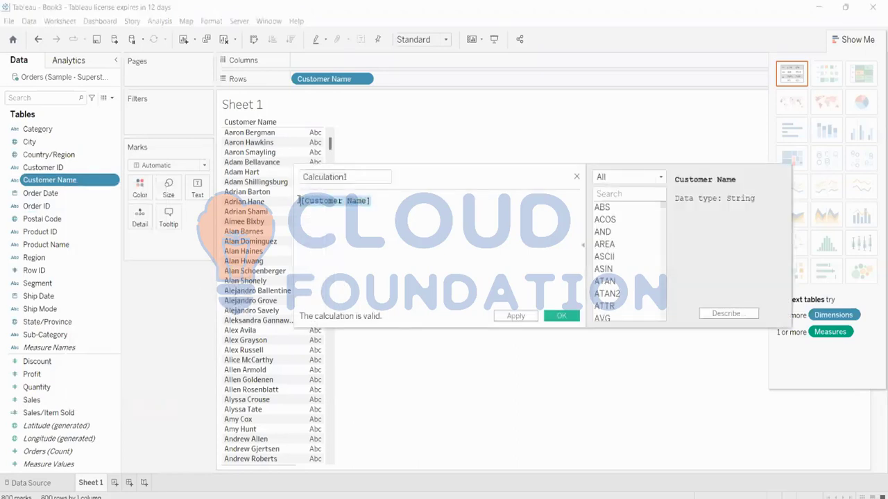
{"action": "left_click", "coordinate": [386, 201]}
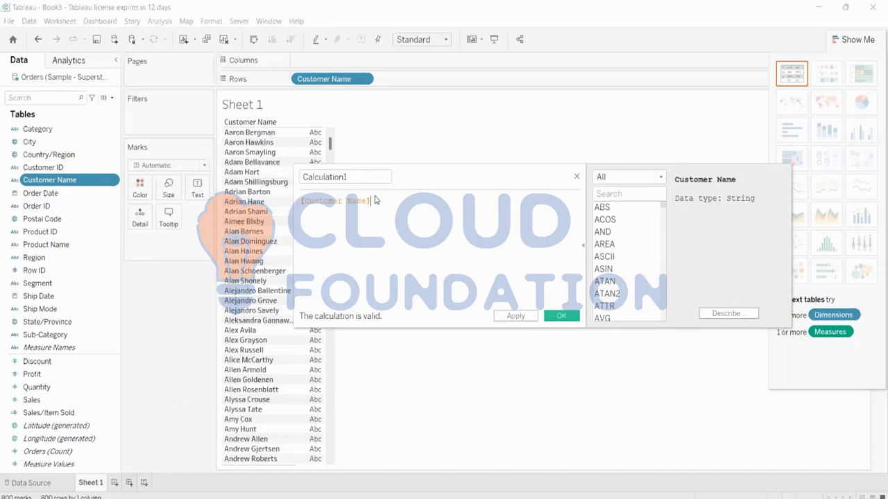
Search the function list for "st" and insert the STARTSWITH function into the calculation.
{"action": "left_click", "coordinate": [606, 197]}
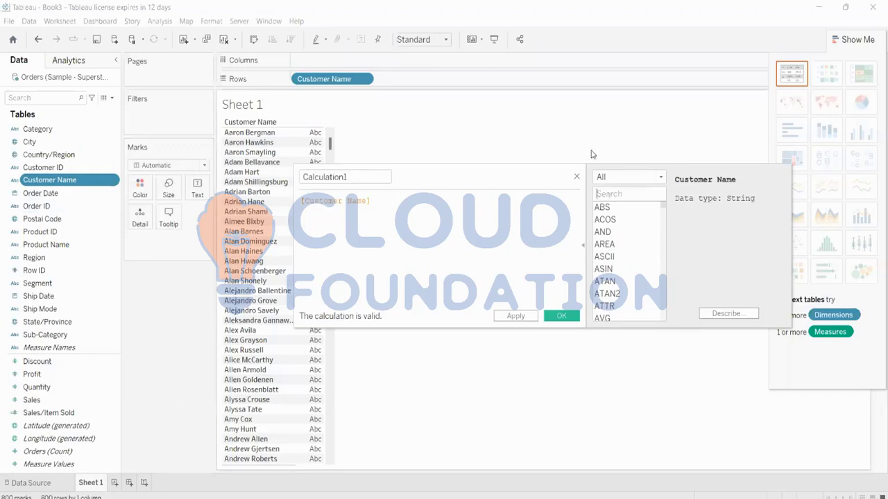
{"action": "type", "text": "st"}
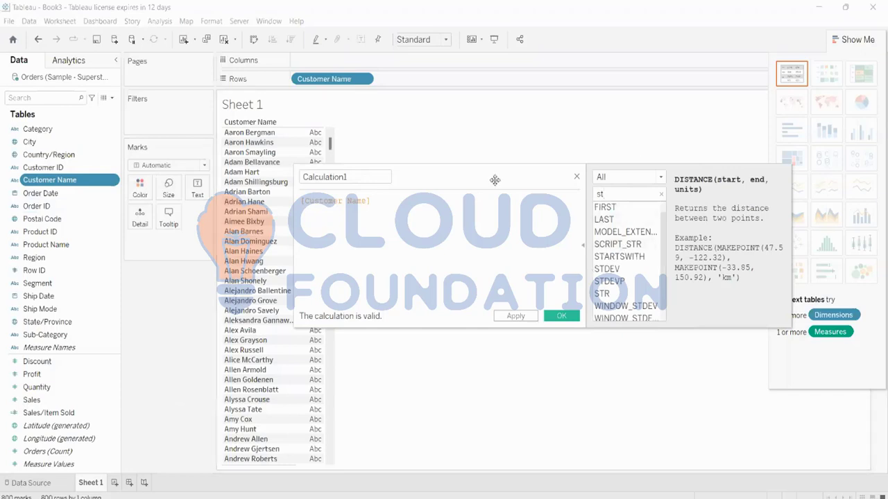
{"action": "left_click", "coordinate": [642, 256]}
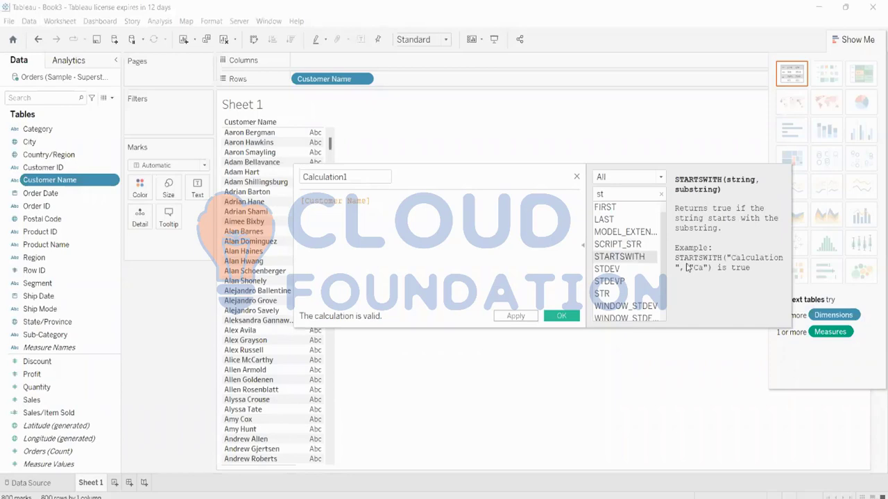
{"action": "double_click", "coordinate": [641, 256]}
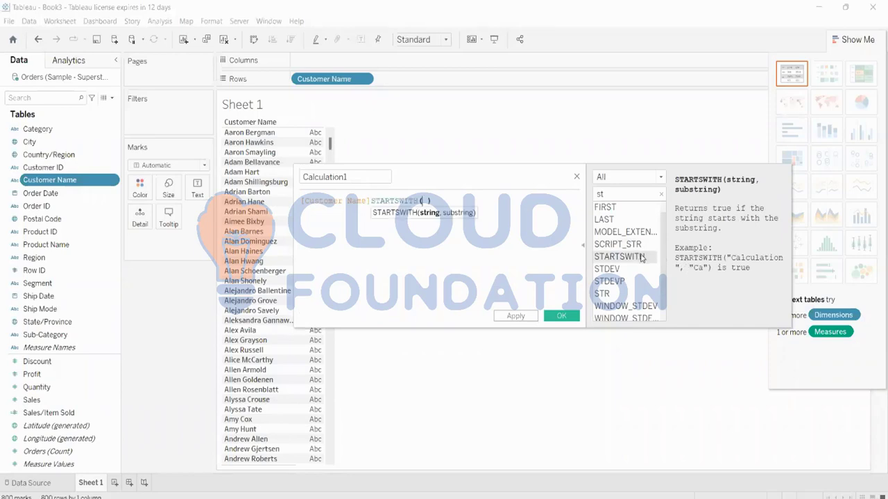
Move [Customer Name] from in front of STARTSWITH into its parentheses as the string argument.
{"action": "left_click_drag", "start_coordinate": [300, 200], "coordinate": [371, 200]}
{"action": "key", "text": "ctrl+c"}
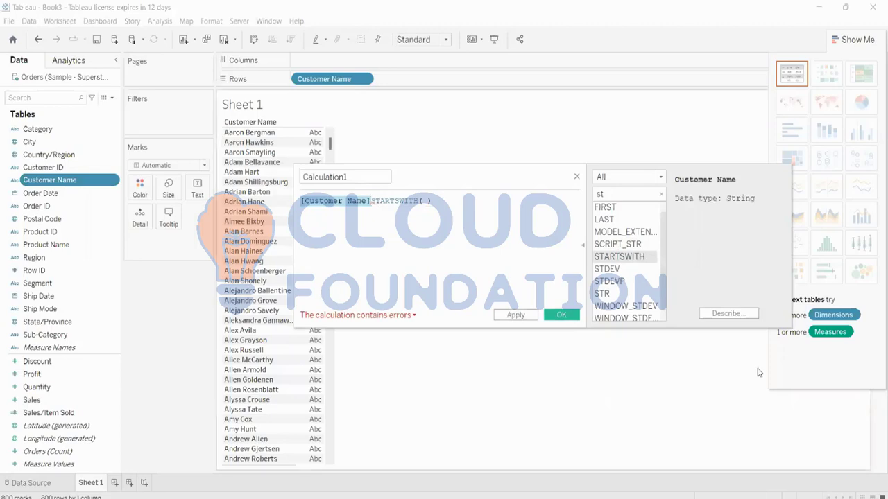
{"action": "key", "text": "BackSpace"}
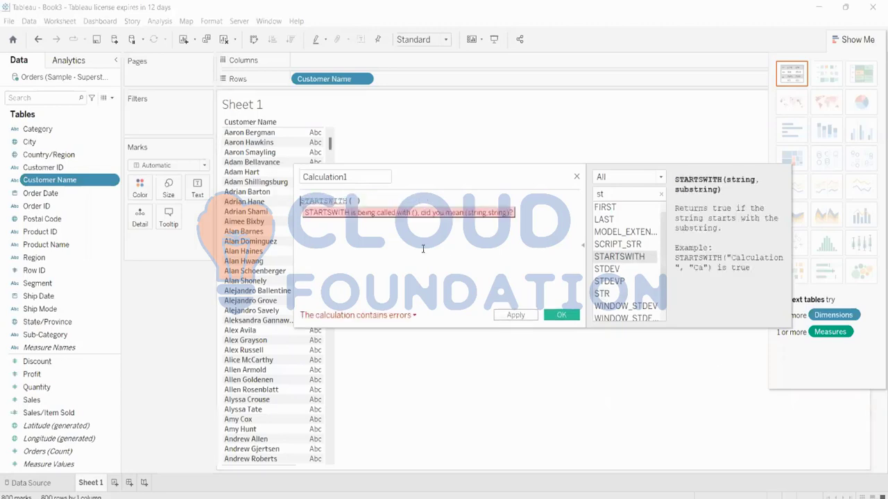
{"action": "left_click", "coordinate": [357, 201]}
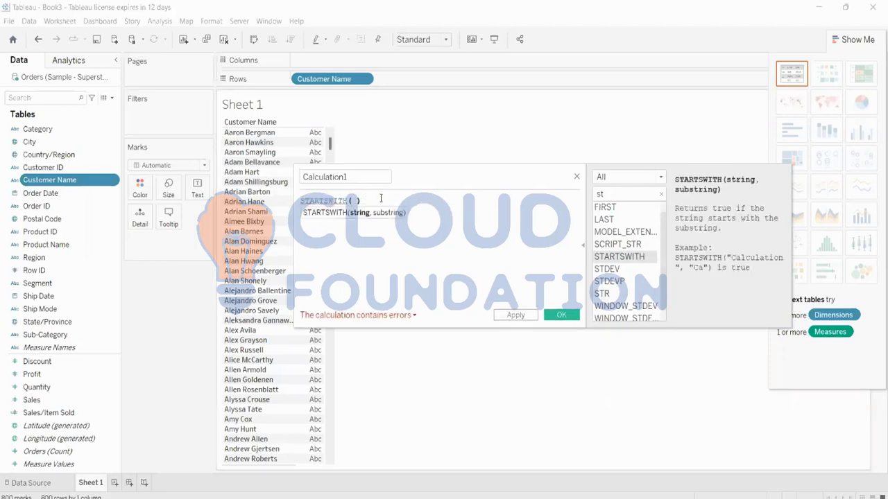
{"action": "key", "text": "ctrl+v"}
Add 's' as the substring argument of STARTSWITH, then apply and save the calculation.
{"action": "type", "text": ","}
{"action": "type", "text": "'s'"}
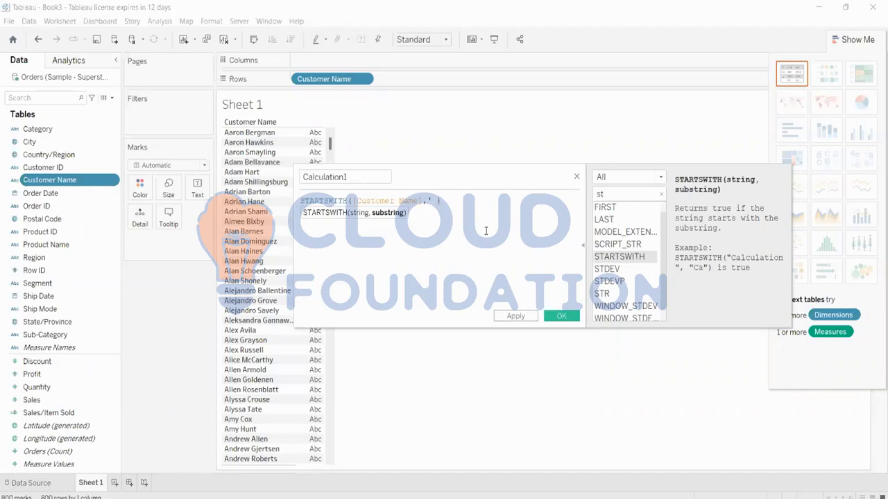
{"action": "type", "text": "'"}
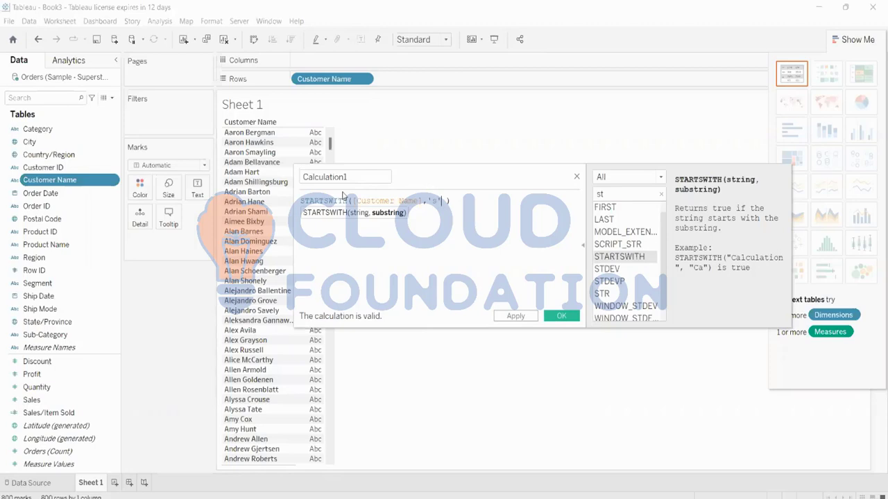
{"action": "left_click", "coordinate": [525, 320]}
{"action": "left_click", "coordinate": [560, 317]}
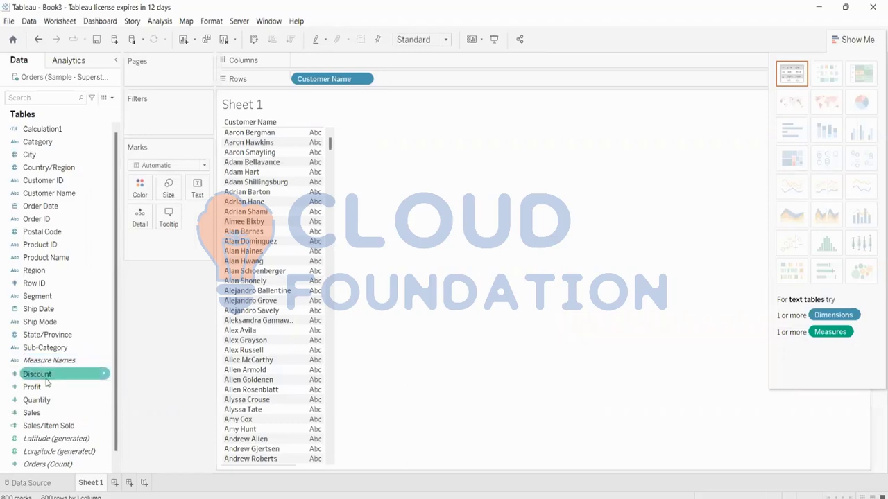
Open Calculation1 for editing to review its STARTSWITH formula, then close it without changes.
{"action": "right_click", "coordinate": [71, 136]}
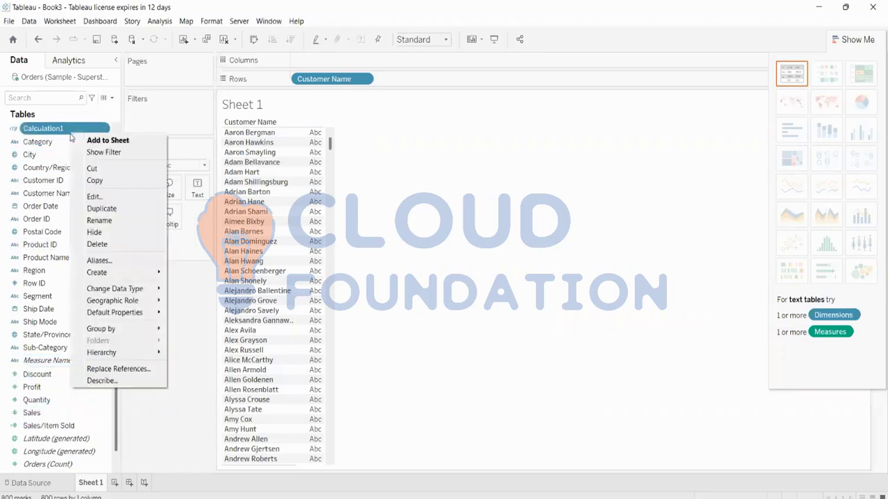
{"action": "left_click", "coordinate": [103, 199]}
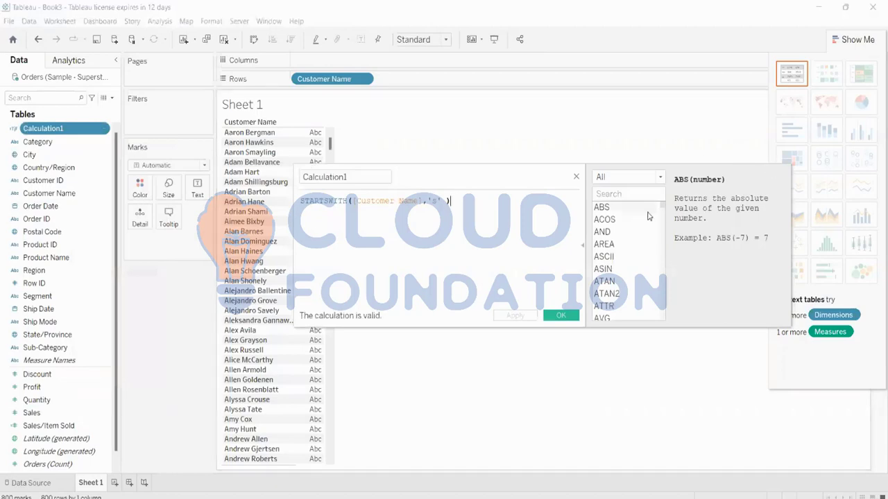
{"action": "left_click", "coordinate": [580, 181]}
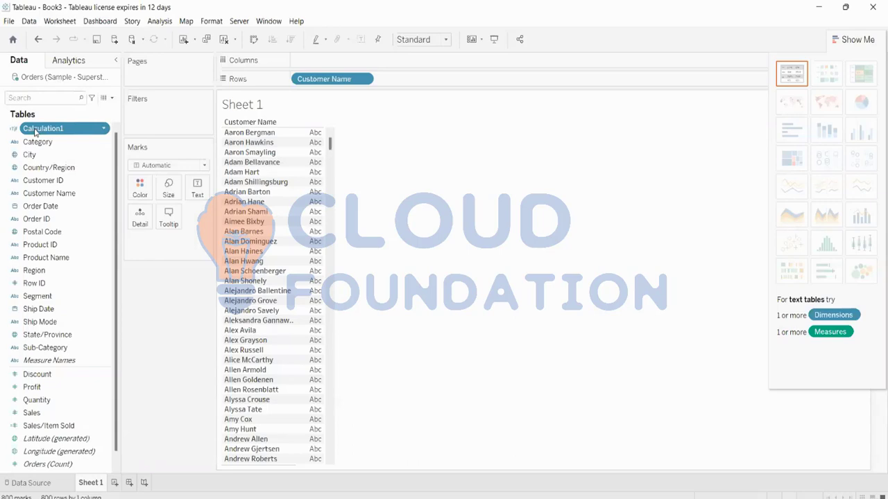
Filter the sheet by Calculation1 with only True selected, and look through the filtered customer names.
{"action": "left_click_drag", "start_coordinate": [35, 131], "coordinate": [170, 126]}
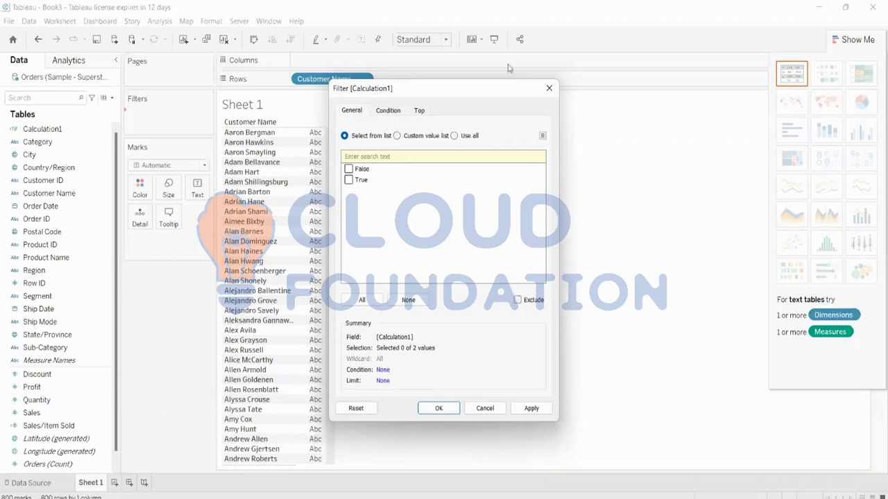
{"action": "left_click", "coordinate": [547, 89]}
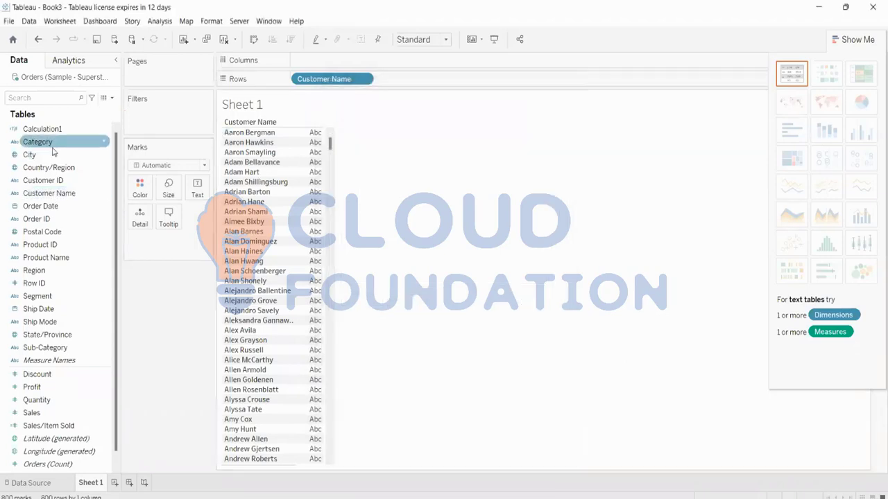
{"action": "left_click_drag", "start_coordinate": [60, 129], "coordinate": [168, 127]}
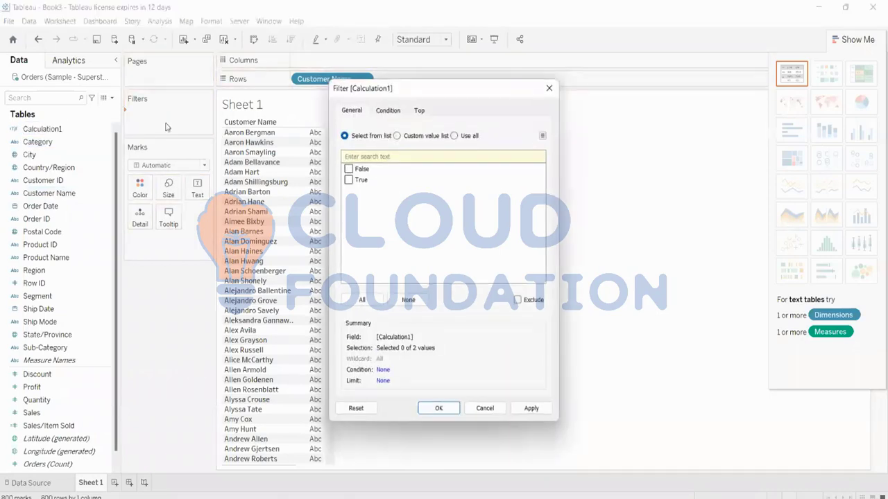
{"action": "left_click", "coordinate": [348, 180]}
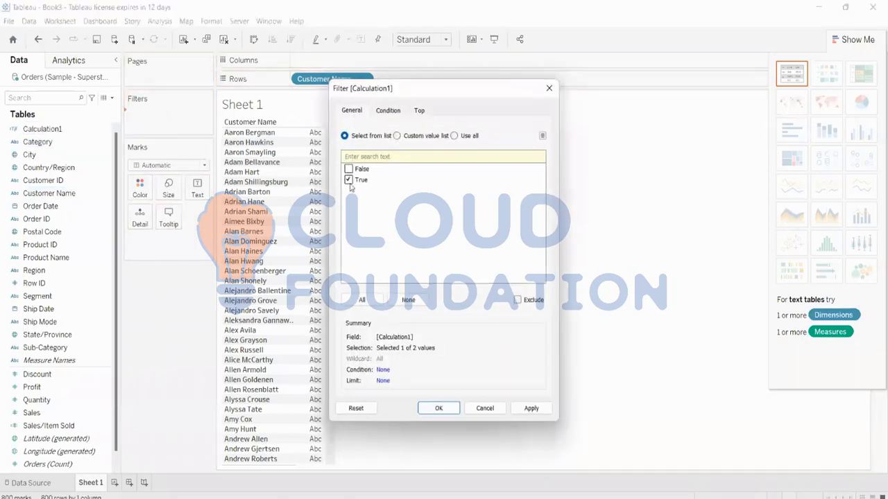
{"action": "left_click", "coordinate": [531, 408]}
{"action": "left_click", "coordinate": [441, 409]}
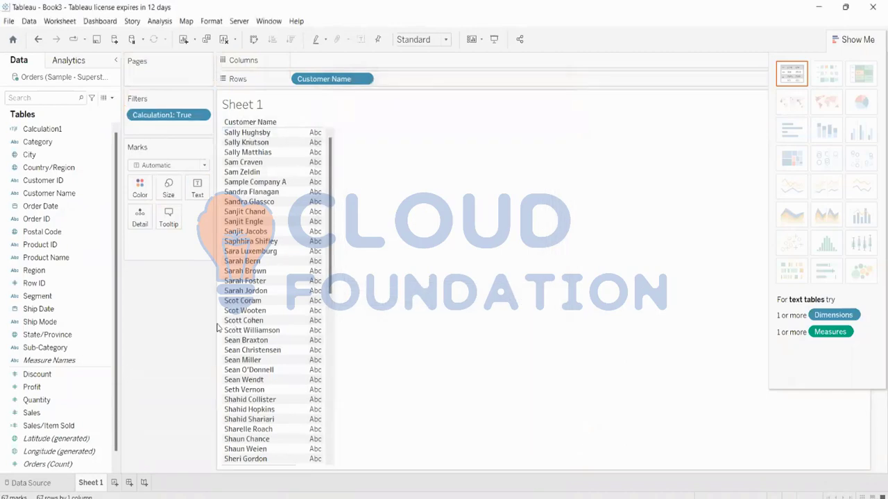
{"action": "scroll", "coordinate": [221, 324], "scroll_direction": "down", "scroll_amount": 1}
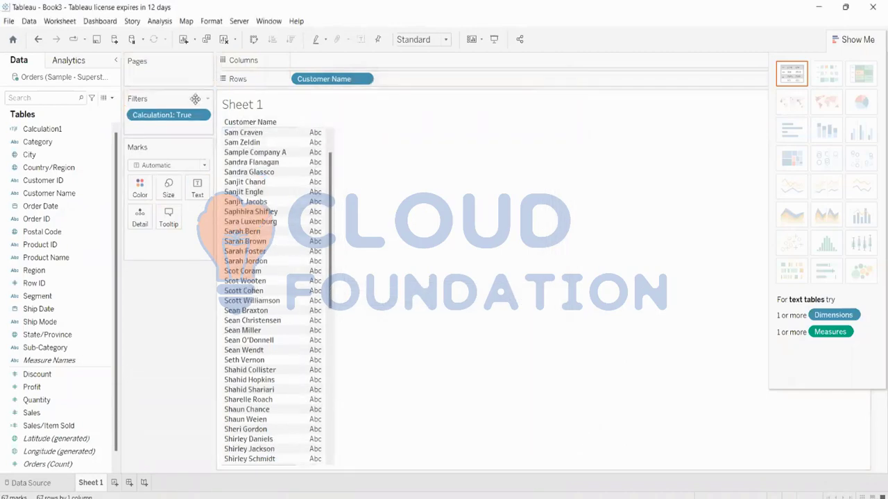
{"action": "scroll", "coordinate": [270, 191], "scroll_direction": "down", "scroll_amount": 9}
{"action": "scroll", "coordinate": [270, 192], "scroll_direction": "up", "scroll_amount": 10}
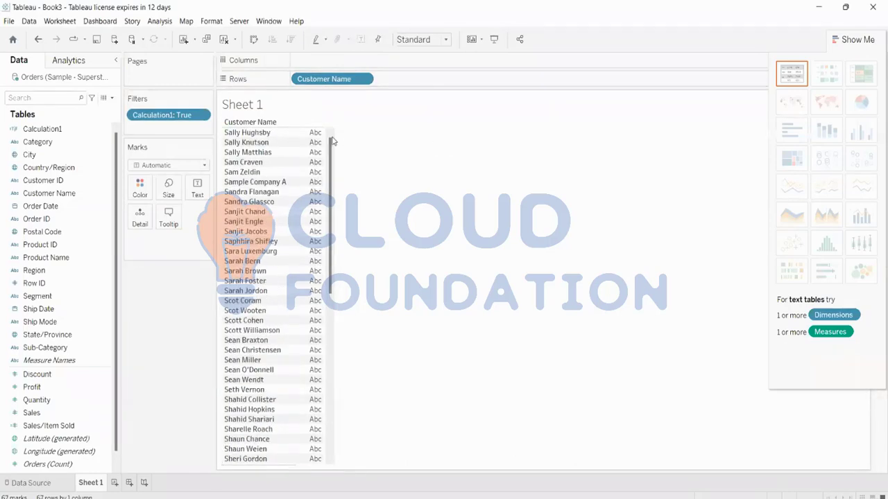
{"action": "left_click", "coordinate": [201, 115]}
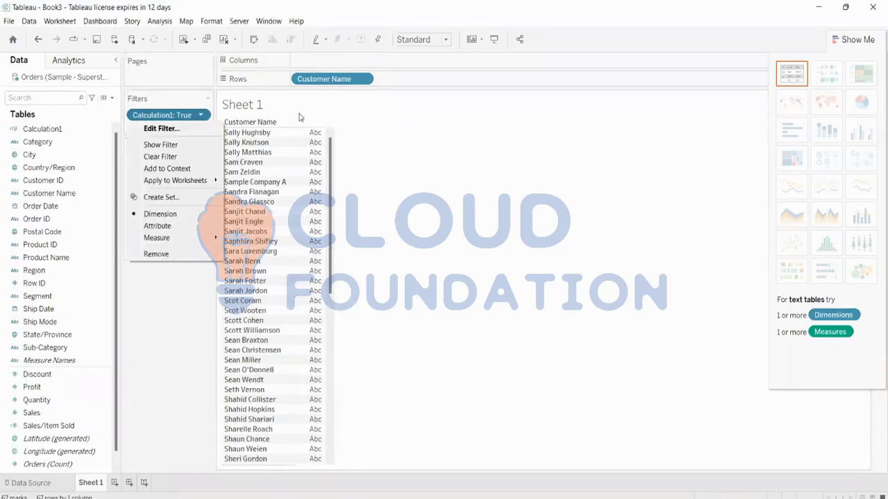
{"action": "left_click", "coordinate": [165, 118]}
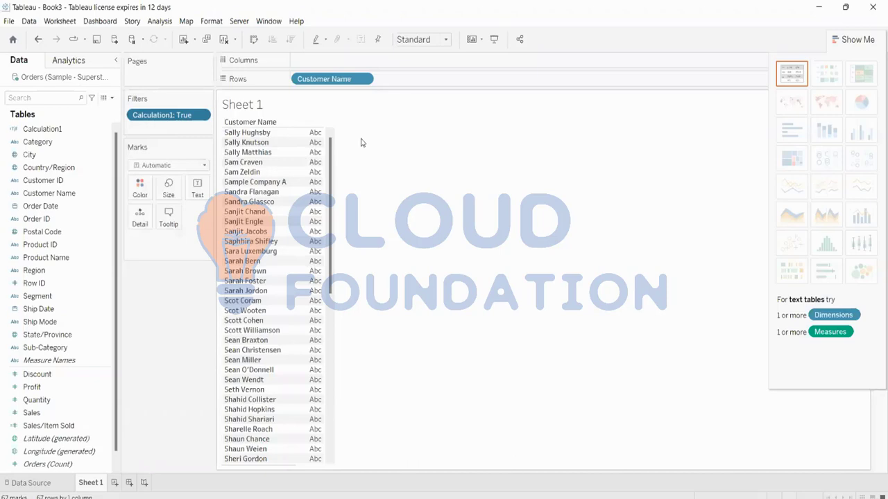
Clear the sheet and build a bar chart with Sub-Category on columns and Sales on rows.
{"action": "left_click_drag", "start_coordinate": [326, 79], "coordinate": [173, 4]}
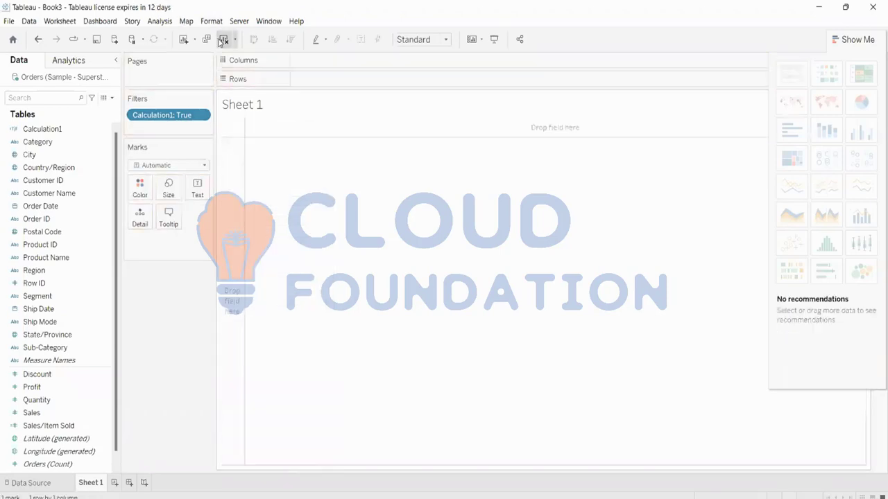
{"action": "left_click", "coordinate": [222, 40]}
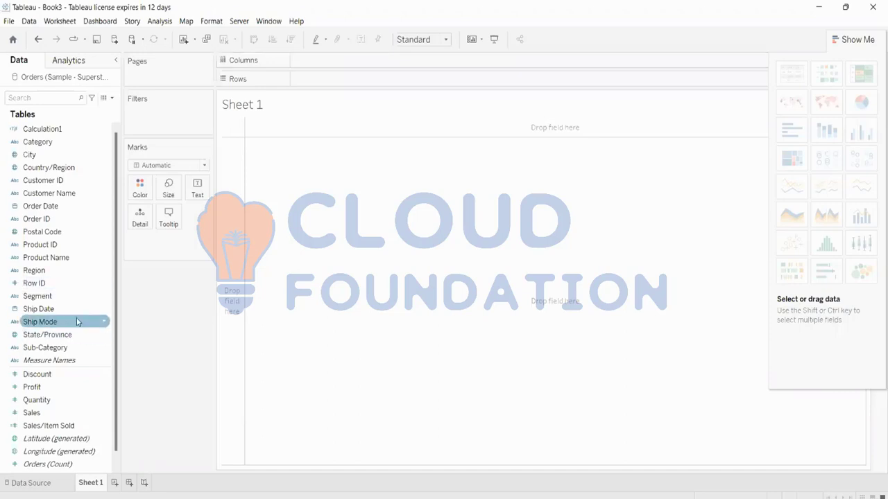
{"action": "left_click_drag", "start_coordinate": [45, 348], "coordinate": [359, 74]}
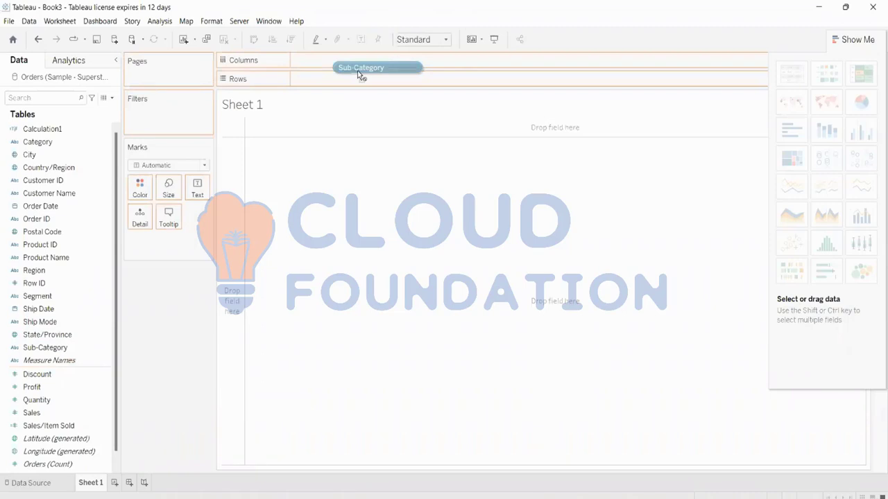
{"action": "left_click_drag", "start_coordinate": [360, 75], "coordinate": [360, 63]}
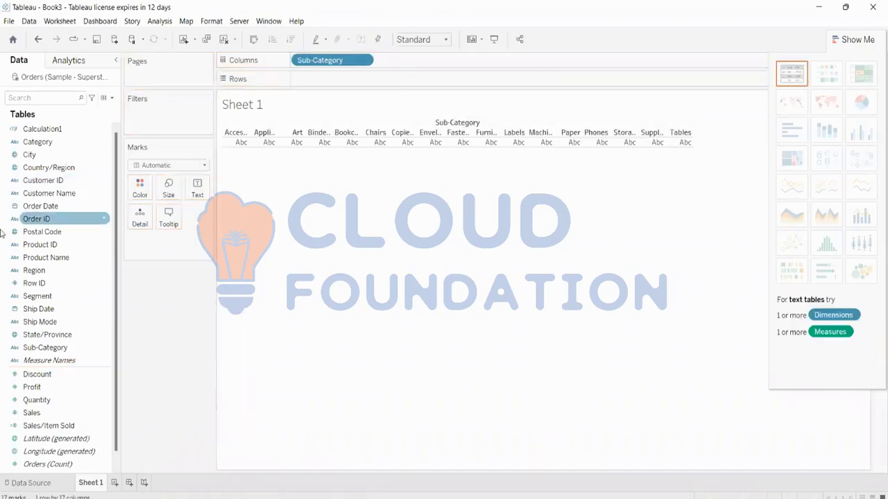
{"action": "left_click_drag", "start_coordinate": [35, 414], "coordinate": [370, 83]}
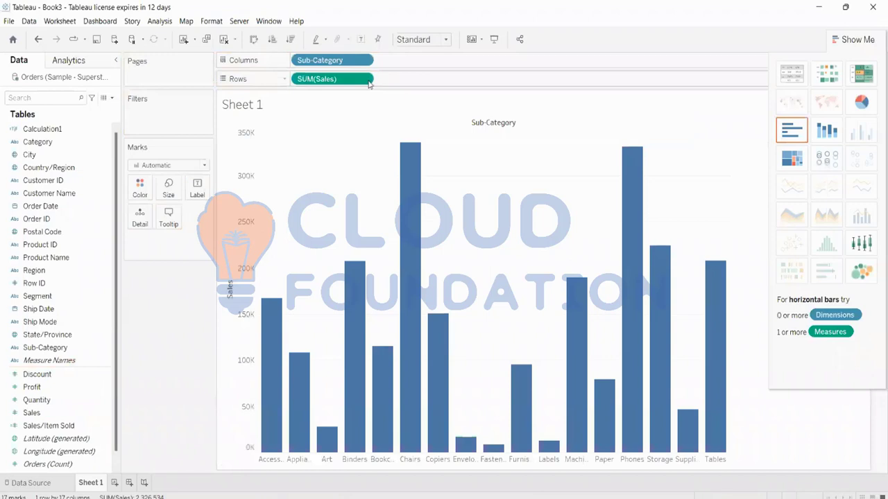
{"action": "left_click", "coordinate": [838, 41]}
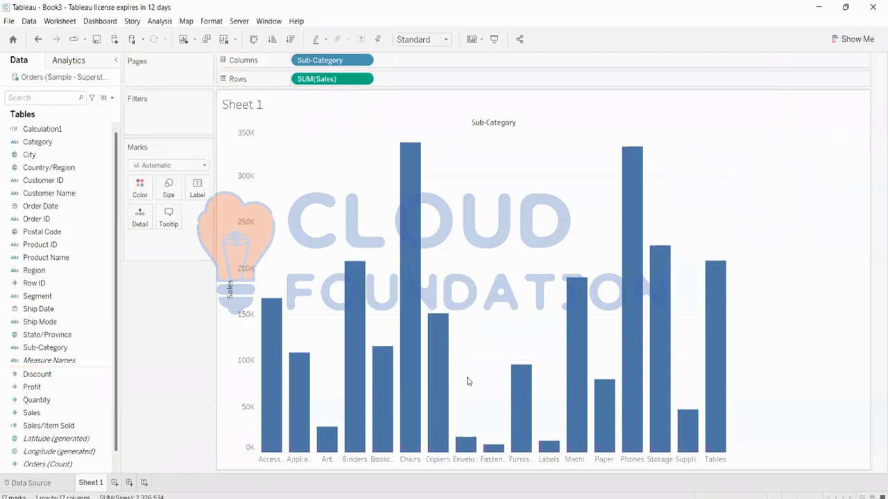
Create a calculated field based on the Sales field and name it Sales Target.
{"action": "mouse_move", "coordinate": [526, 372]}
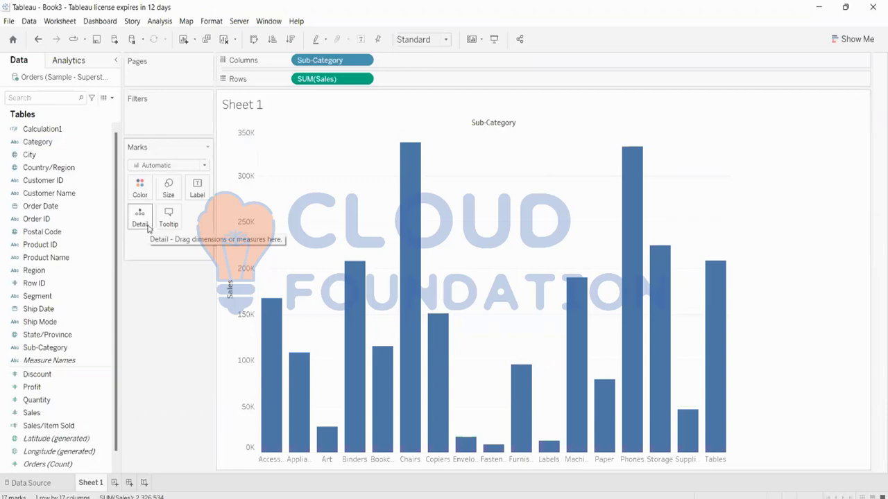
{"action": "right_click", "coordinate": [45, 416]}
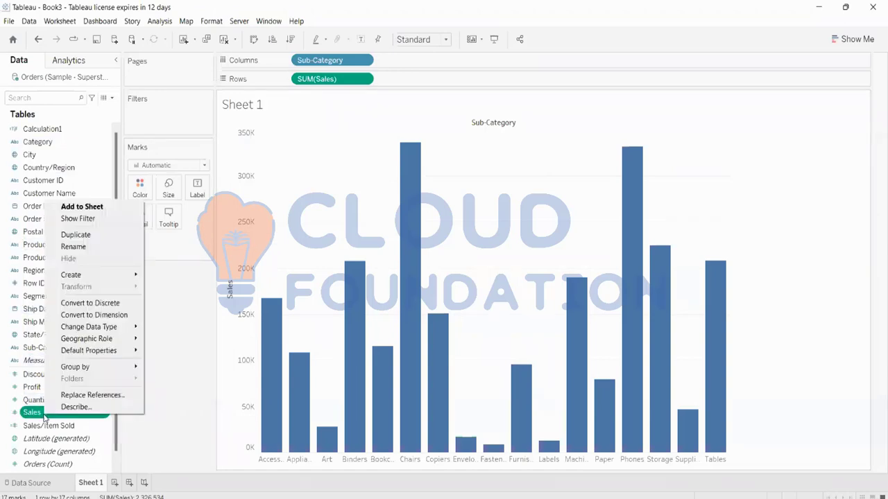
{"action": "mouse_move", "coordinate": [115, 279]}
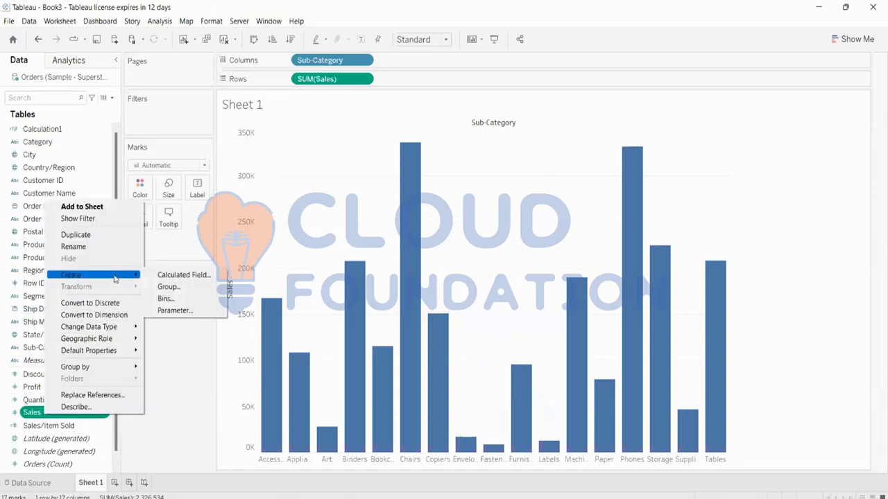
{"action": "left_click", "coordinate": [177, 275]}
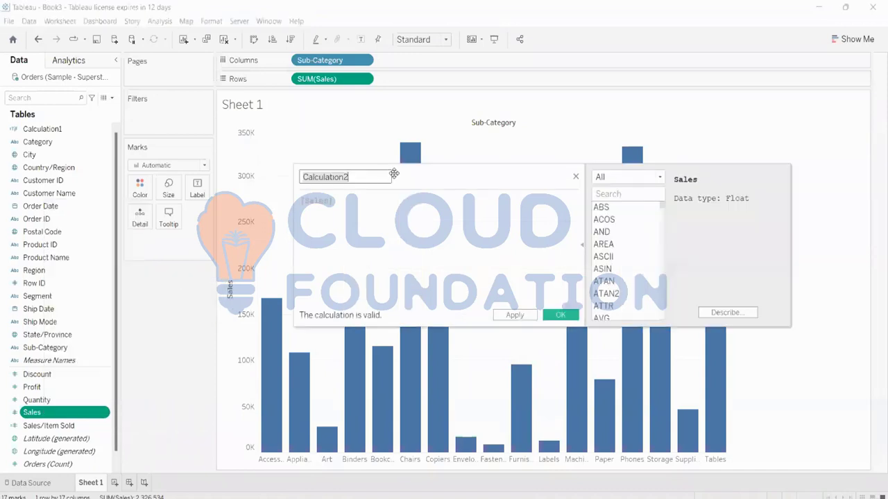
{"action": "key", "text": "BackSpace"}
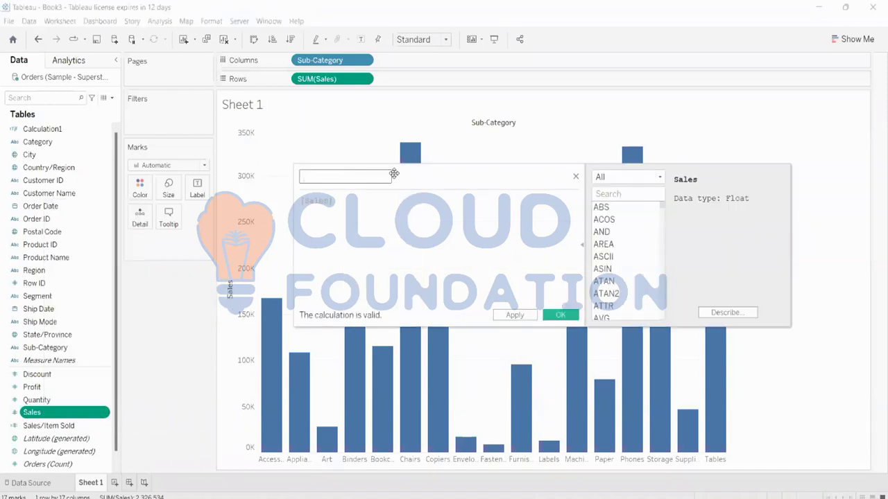
{"action": "key", "text": "Caps_Lock"}
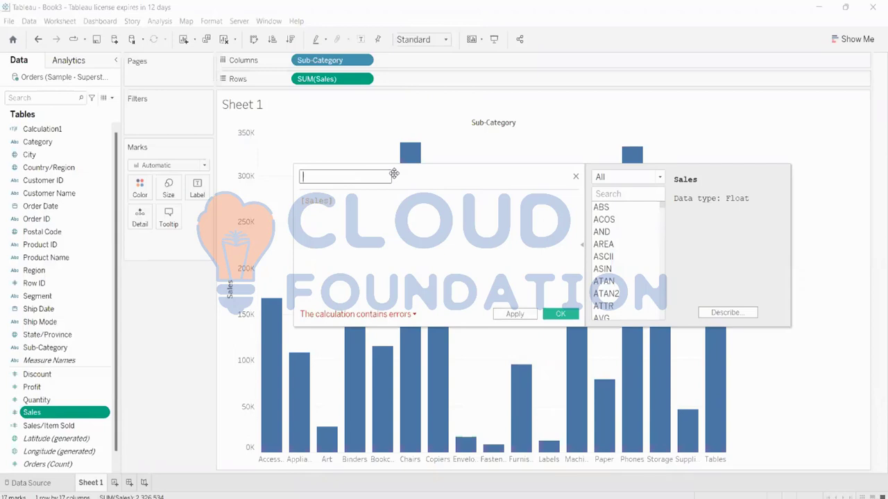
{"action": "type", "text": "S"}
{"action": "key", "text": "Caps_Lock"}
{"action": "type", "text": "ales Target"}
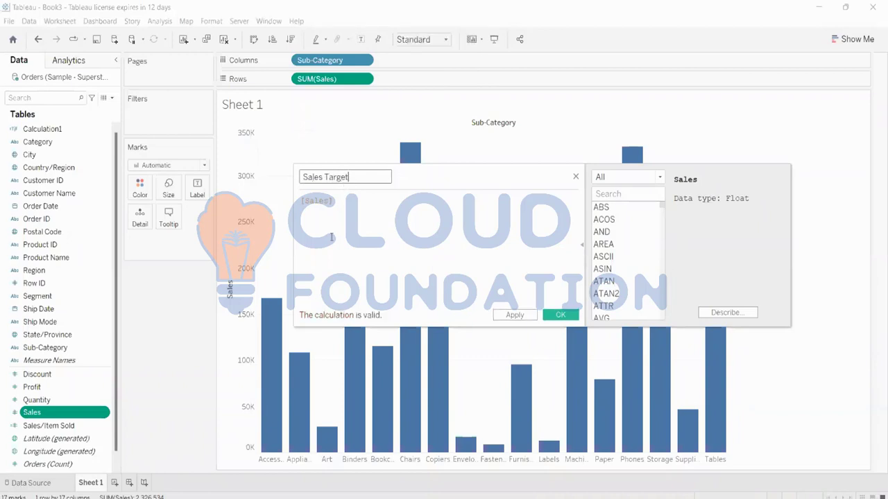
{"action": "left_click", "coordinate": [301, 202]}
{"action": "key", "text": "Caps_Lock"}
{"action": "type", "text": "IF"}
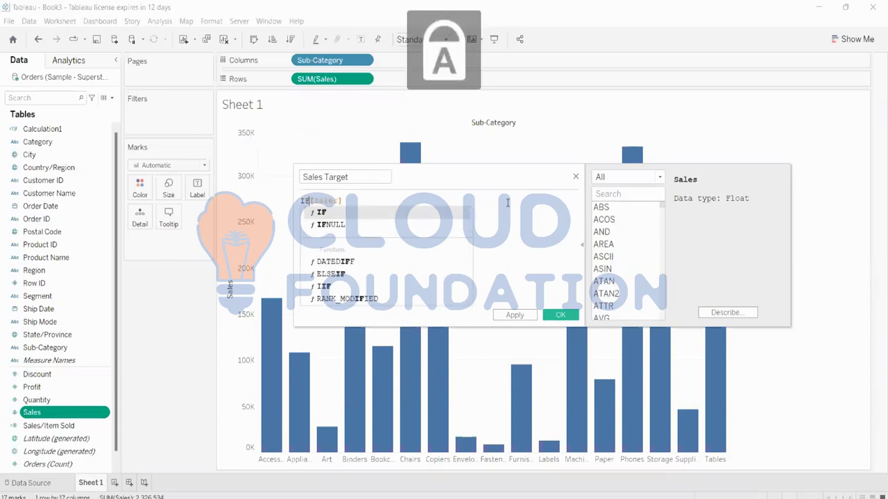
{"action": "key", "text": "BackSpace"}
{"action": "key", "text": "BackSpace"}
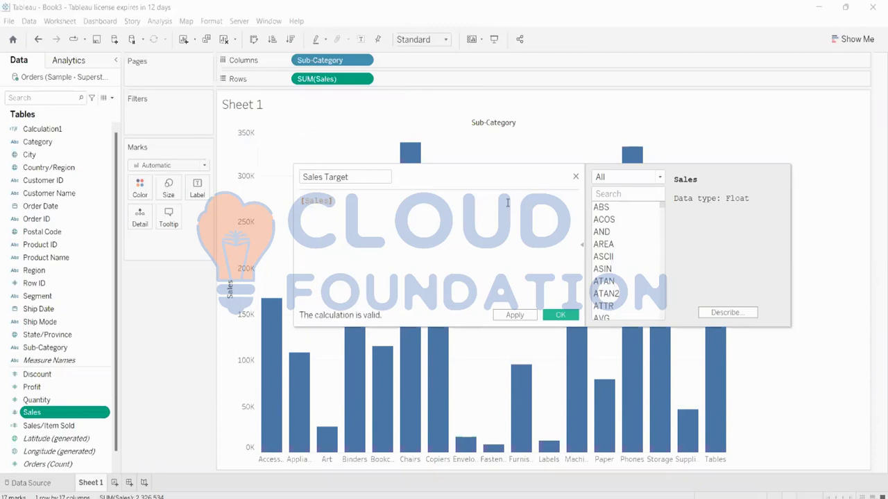
{"action": "left_click_drag", "start_coordinate": [336, 200], "coordinate": [285, 207]}
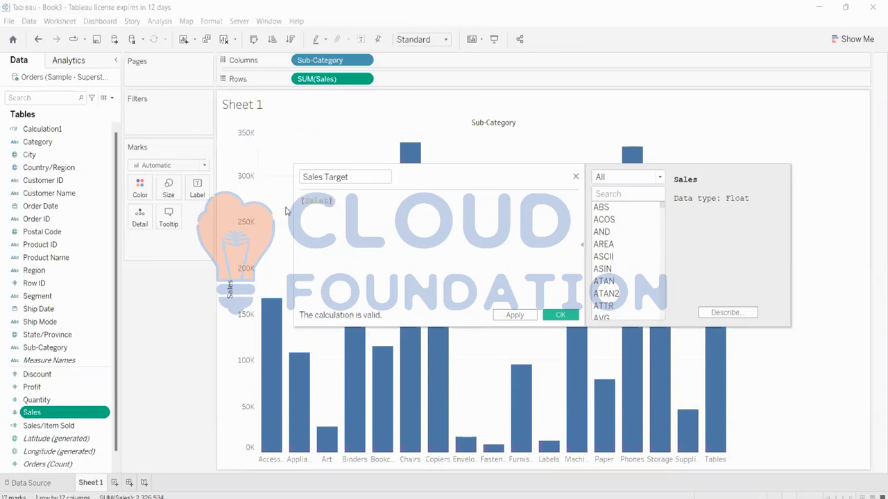
{"action": "type", "text": "IF"}
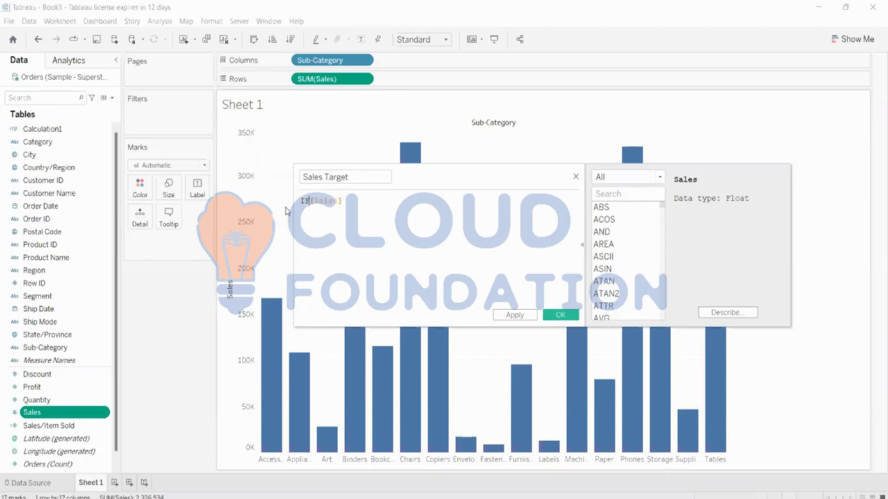
{"action": "key", "text": "BackSpace"}
{"action": "key", "text": "BackSpace"}
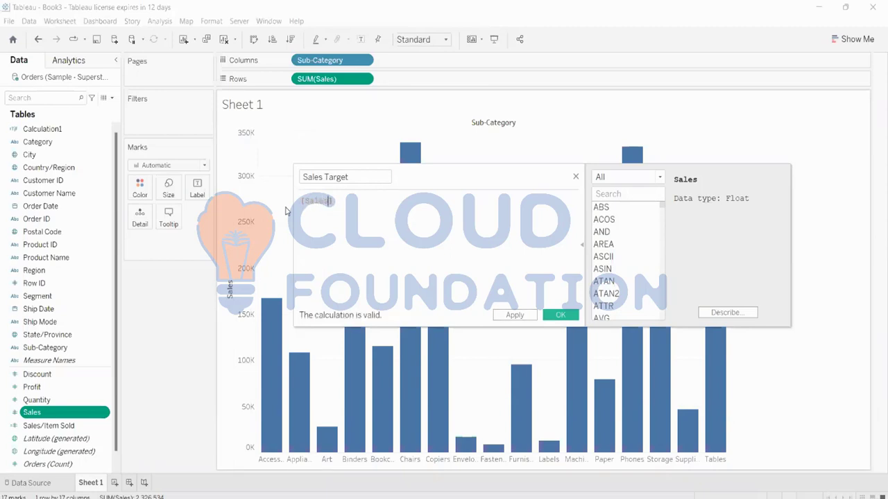
Delete [Sales] from the Sales Target formula, search the functions for "IF" and insert the IF function.
{"action": "key", "text": "BackSpace"}
{"action": "key", "text": "BackSpace"}
{"action": "key", "text": "BackSpace"}
{"action": "key", "text": "BackSpace"}
{"action": "key", "text": "BackSpace"}
{"action": "key", "text": "BackSpace"}
{"action": "key", "text": "BackSpace"}
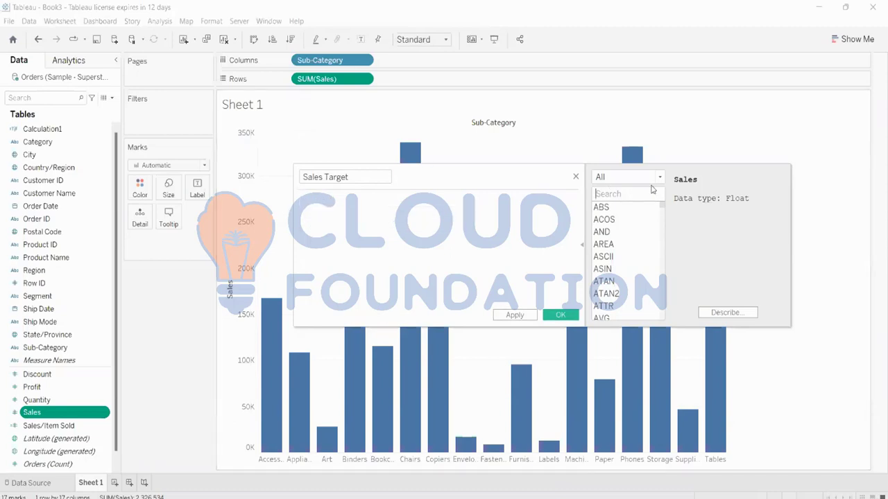
{"action": "type", "text": "IF"}
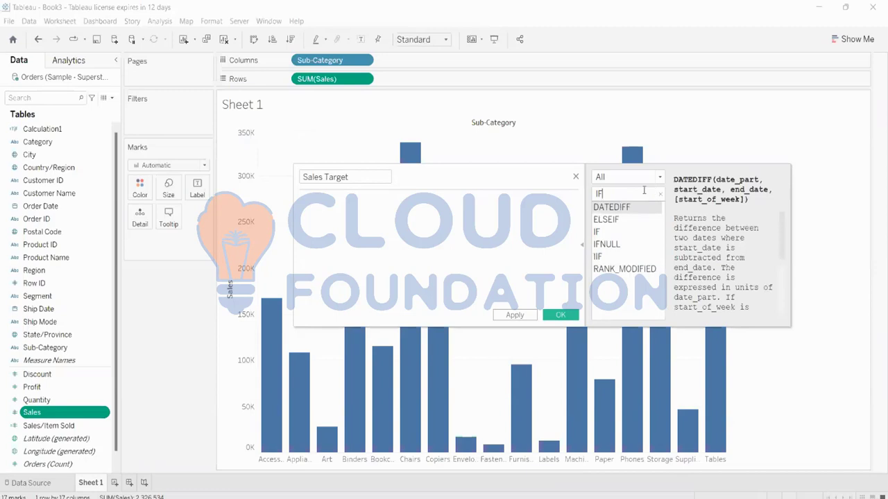
{"action": "double_click", "coordinate": [604, 236]}
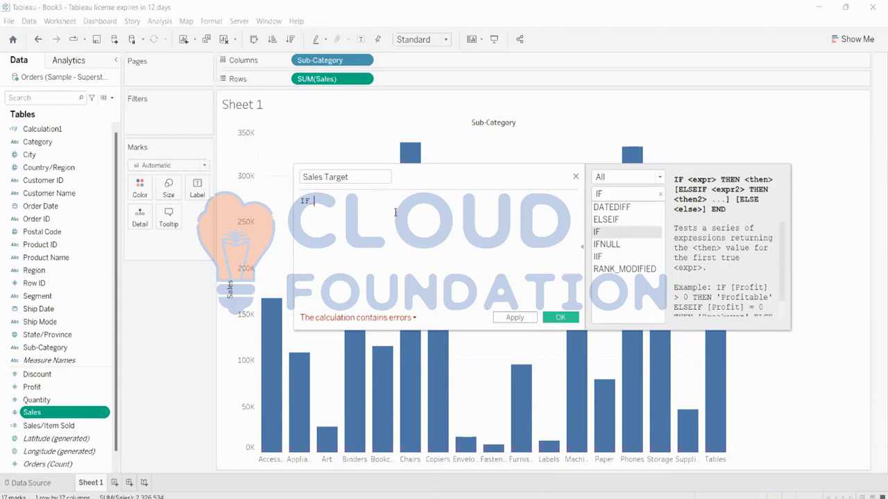
Extend the IF expression in the Sales Target formula with the condition SUM([Sales])> 100000 THEN.
{"action": "type", "text": "SUM"}
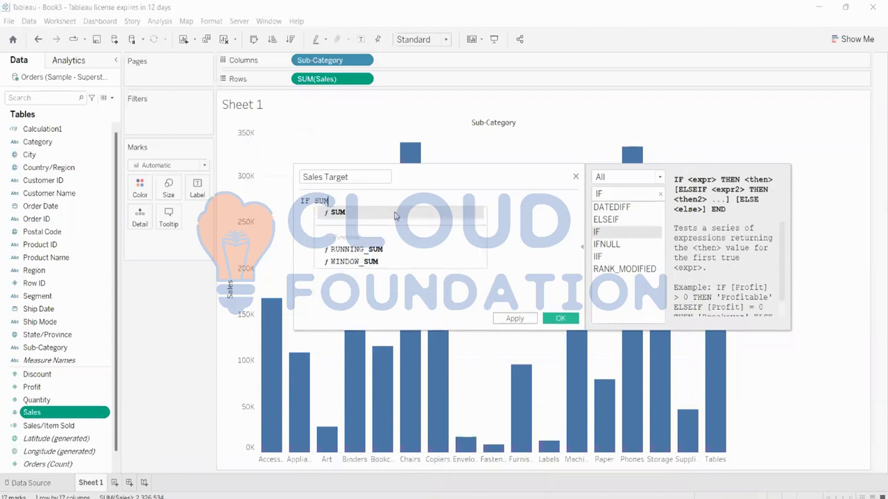
{"action": "left_click", "coordinate": [395, 213]}
{"action": "type", "text": "SA"}
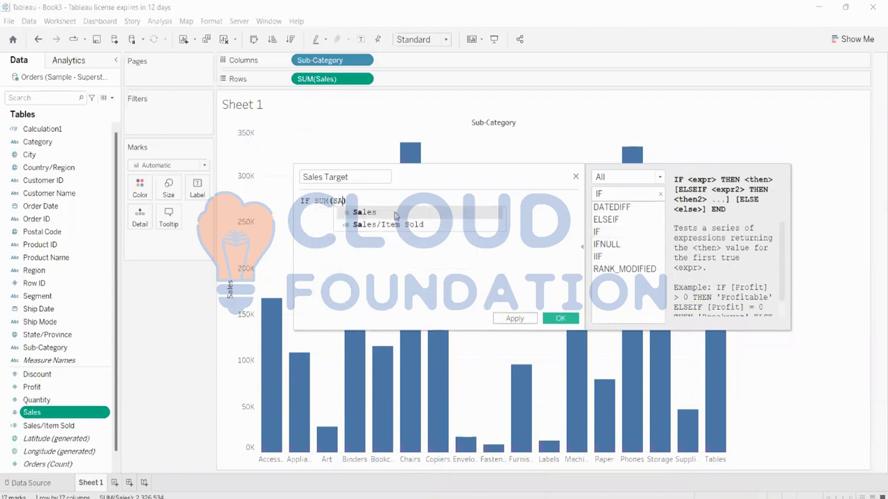
{"action": "left_click", "coordinate": [396, 212]}
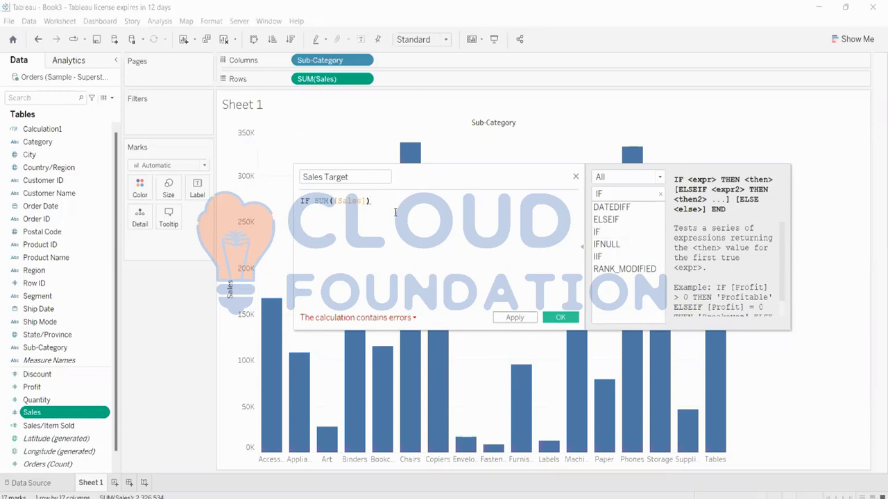
{"action": "type", "text": "> 1"}
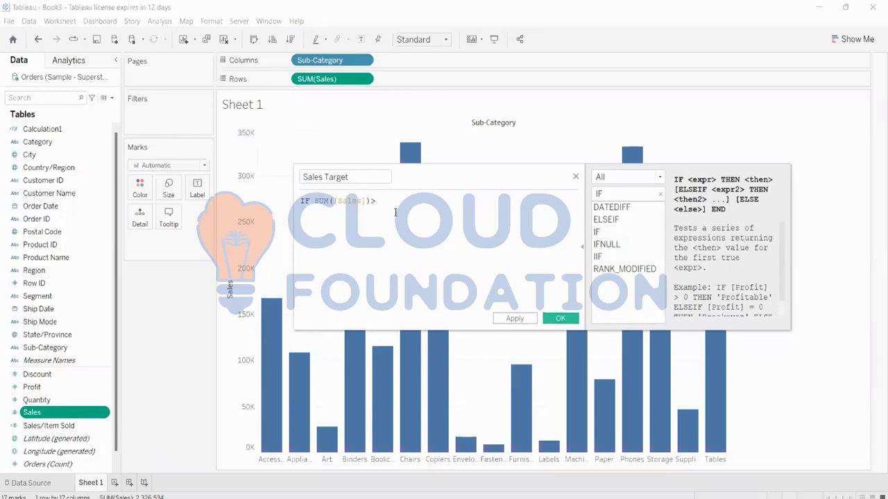
{"action": "type", "text": "00000 THEN "}
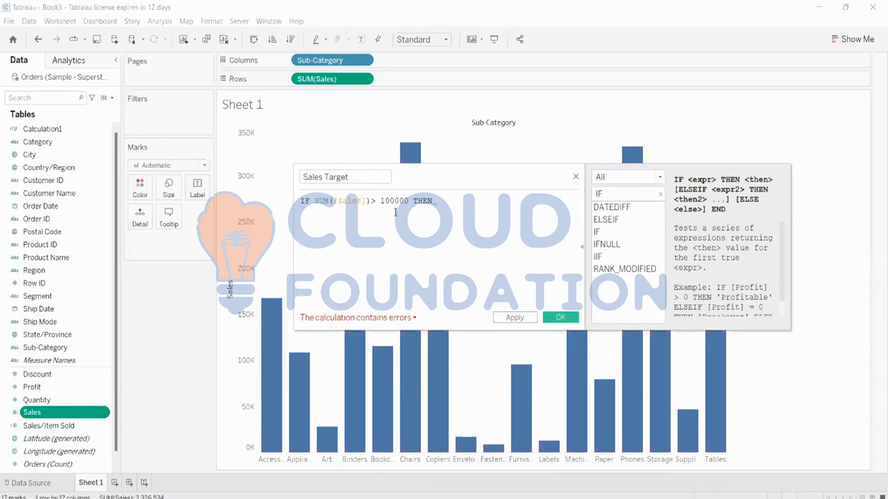
Enter "High" as the result returned when the sales condition is met.
{"action": "type", "text": "\""}
{"action": "key", "text": "Caps_Lock"}
{"action": "key", "text": "Caps_Lock"}
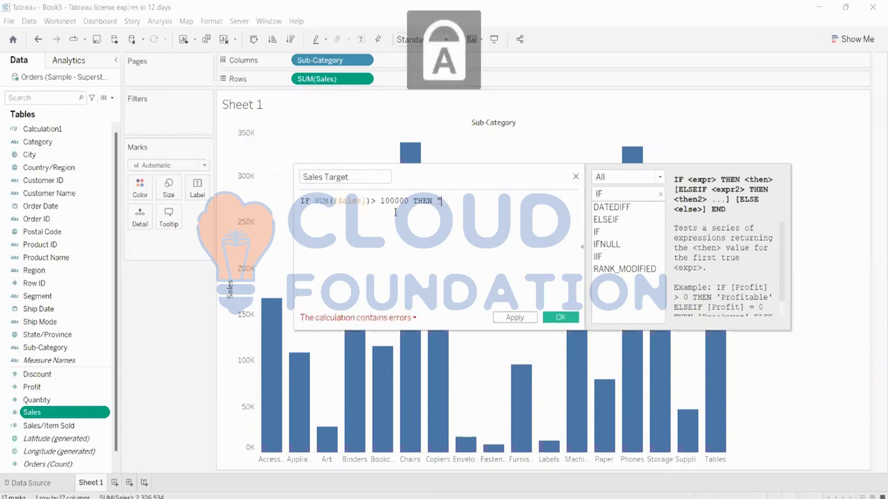
{"action": "type", "text": "H"}
{"action": "key", "text": "Caps_Lock"}
{"action": "type", "text": "igh"}
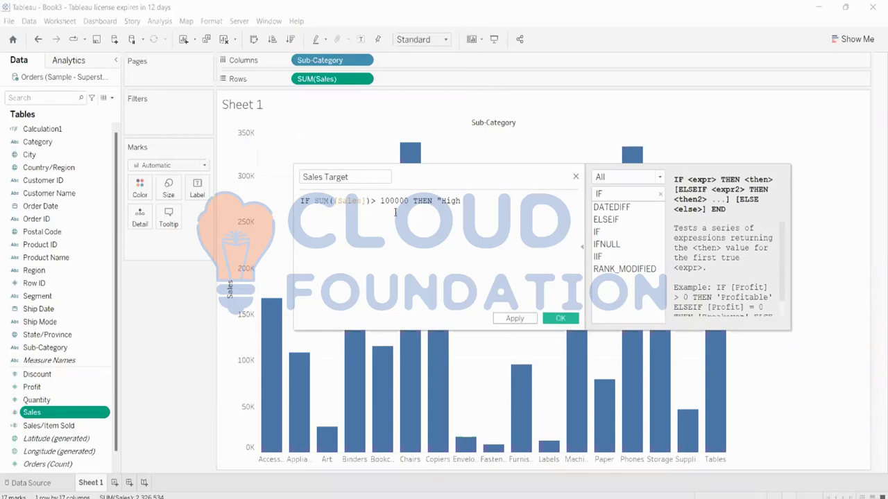
{"action": "type", "text": "\""}
Add a second formula line with ELSE "Low" for all remaining sales.
{"action": "key", "text": "Return"}
{"action": "key", "text": "Caps_Lock"}
{"action": "type", "text": "E"}
{"action": "key", "text": "Caps_Lock"}
{"action": "type", "text": "ls"}
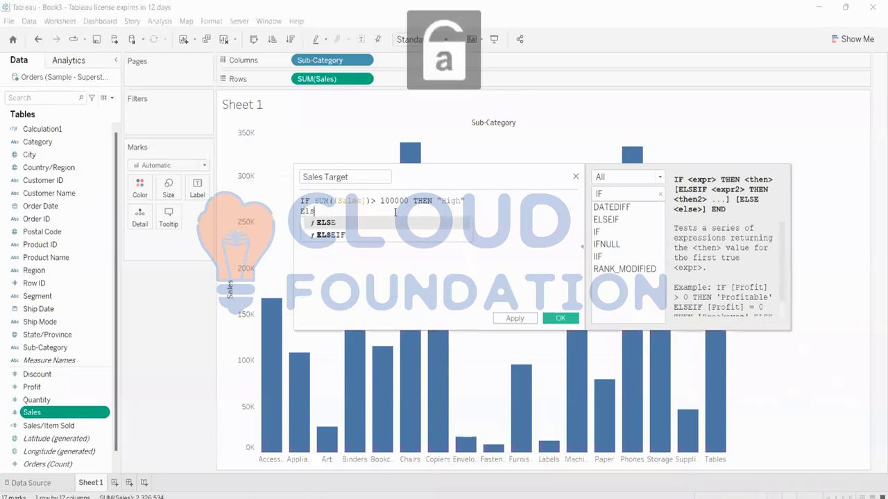
{"action": "key", "text": "Return"}
{"action": "type", "text": "\""}
{"action": "key", "text": "Caps_Lock"}
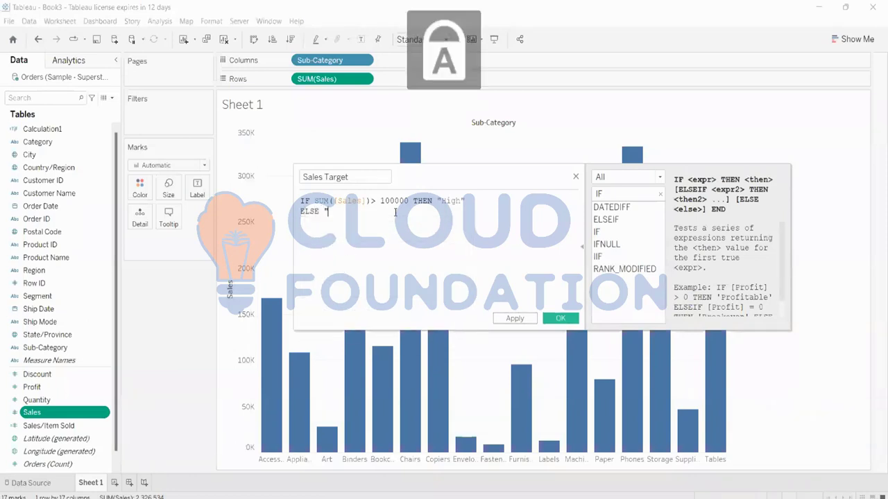
{"action": "type", "text": "L"}
{"action": "key", "text": "Caps_Lock"}
{"action": "type", "text": "ow"}
{"action": "type", "text": "\""}
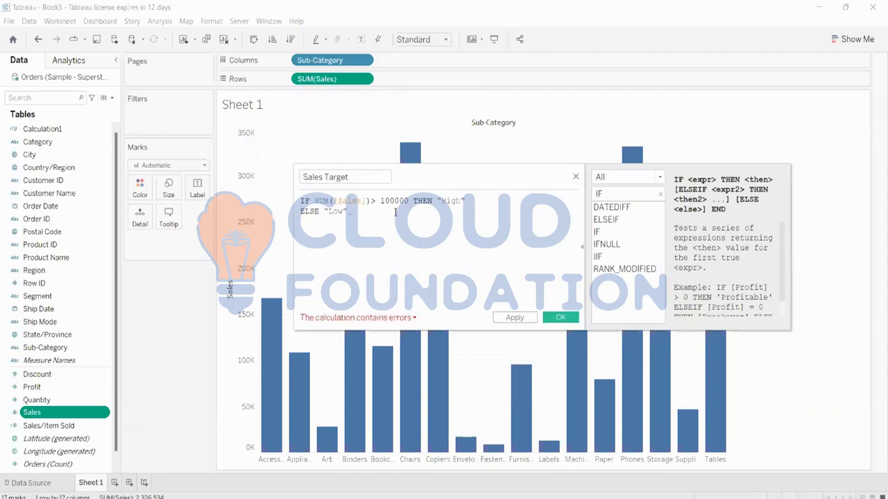
Close the formula with END, then apply and save the Sales Target calculated field.
{"action": "key", "text": "Caps_Lock"}
{"action": "type", "text": "EN"}
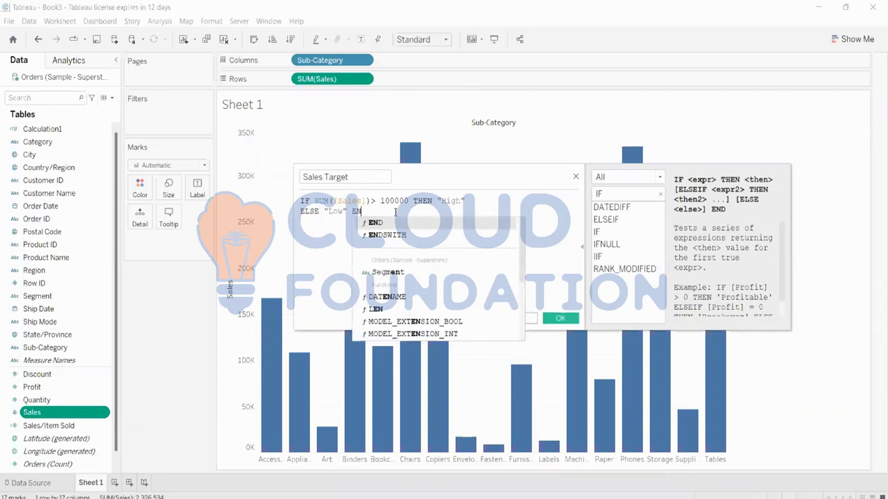
{"action": "key", "text": "Return"}
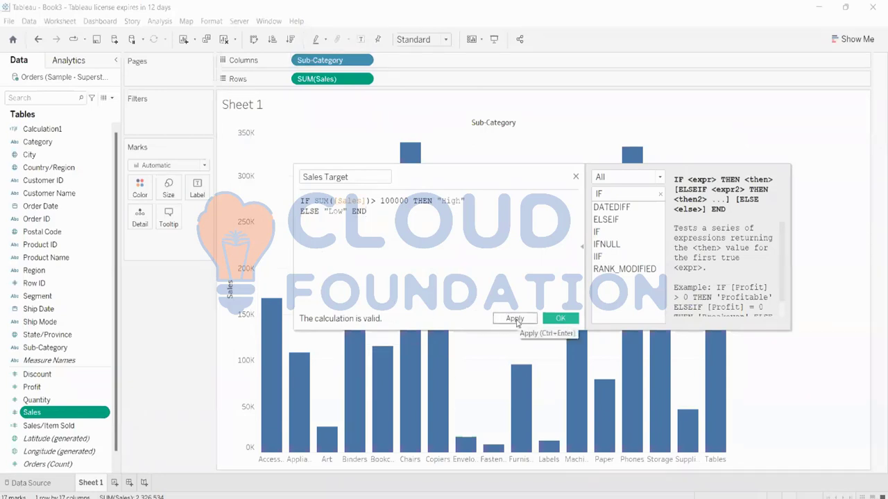
{"action": "left_click", "coordinate": [516, 321]}
{"action": "left_click", "coordinate": [552, 320]}
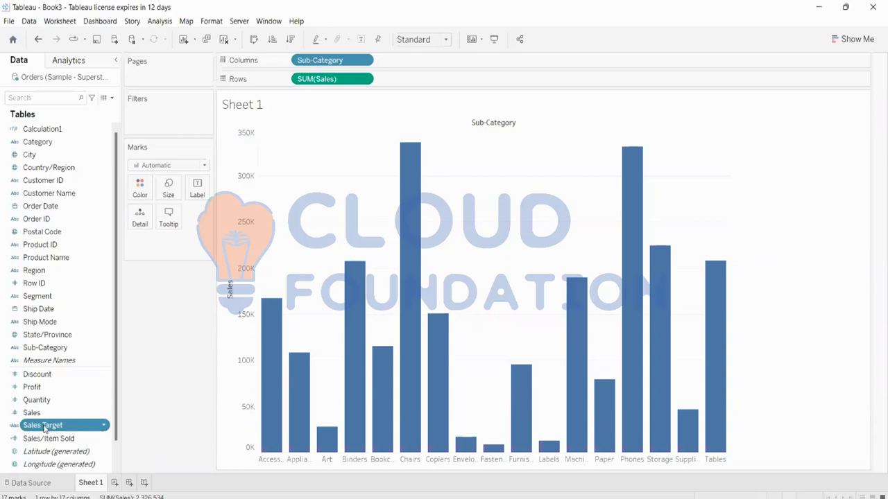
Color the sub-category bars by Sales Target and turn on the mark labels.
{"action": "left_click_drag", "start_coordinate": [43, 427], "coordinate": [135, 196]}
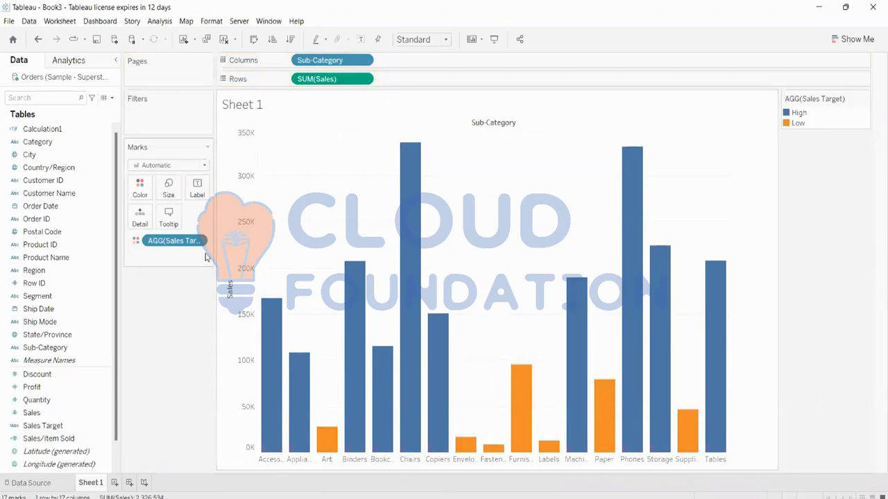
{"action": "left_click", "coordinate": [197, 192]}
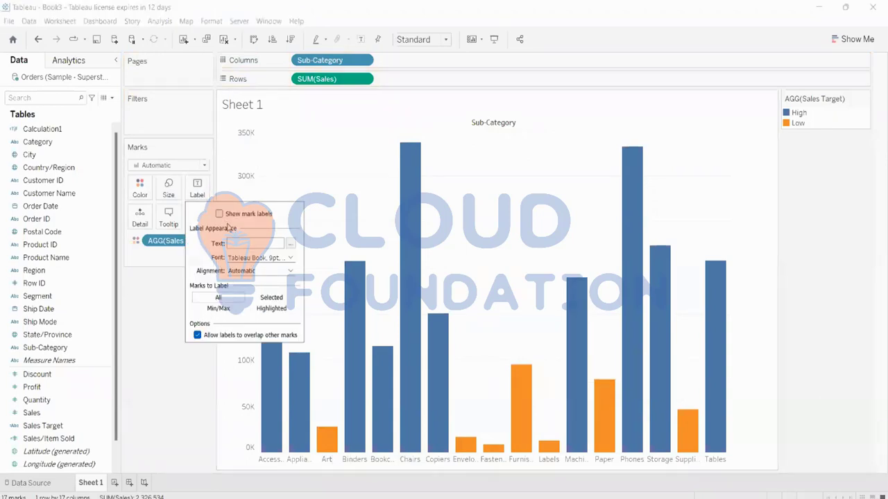
{"action": "left_click", "coordinate": [219, 215]}
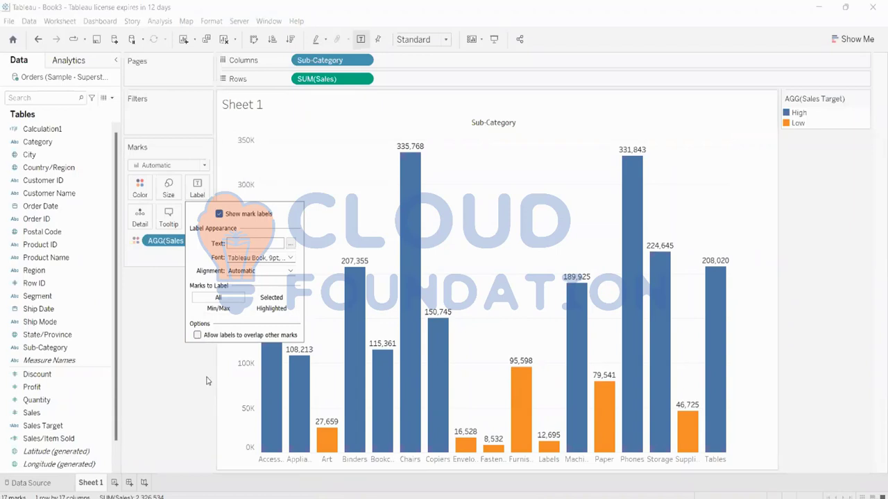
{"action": "left_click", "coordinate": [158, 341]}
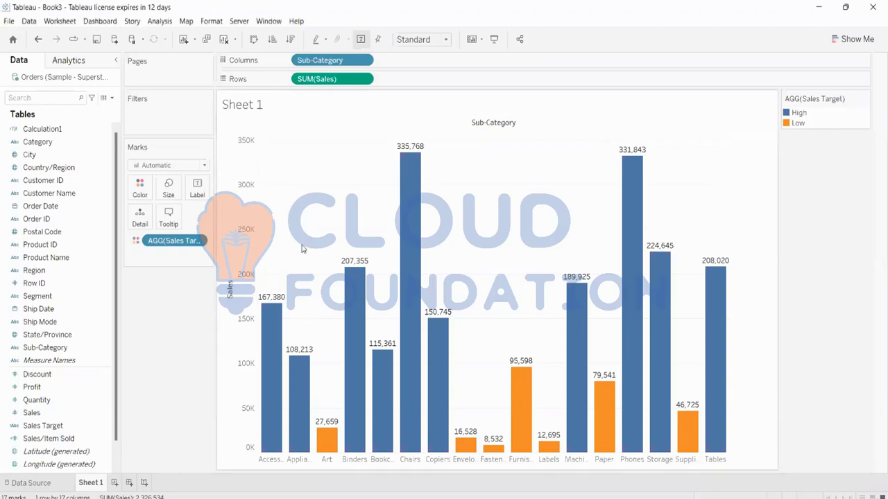
{"action": "mouse_move", "coordinate": [669, 304]}
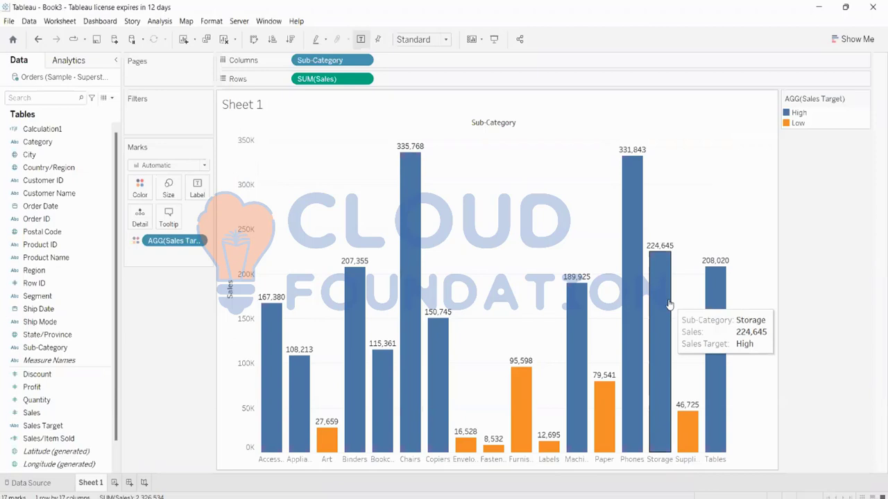
{"action": "mouse_move", "coordinate": [399, 238]}
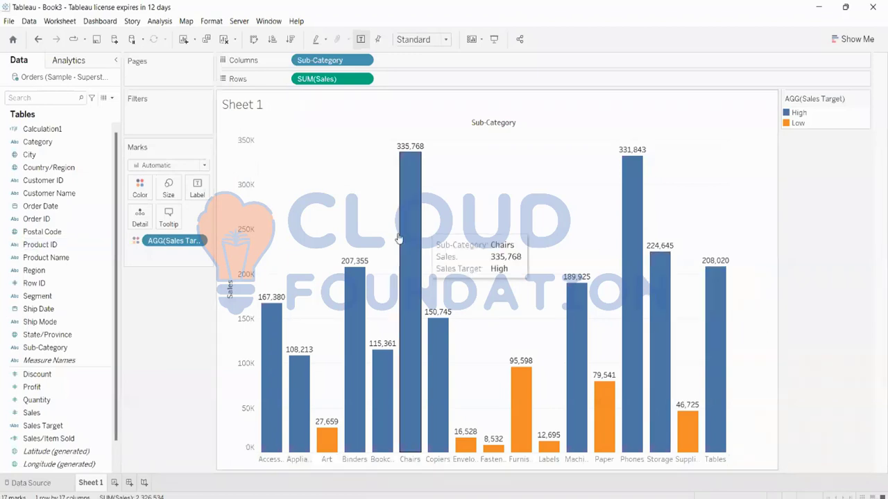
{"action": "mouse_move", "coordinate": [522, 365]}
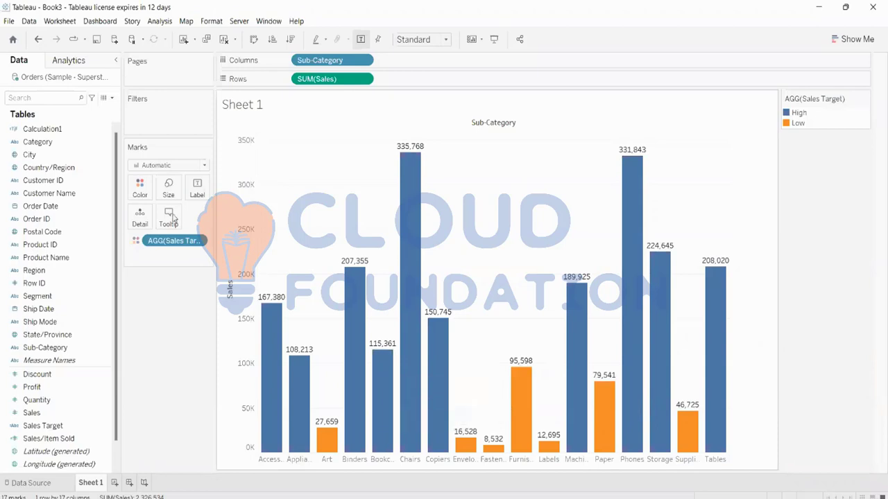
Clear the sheet and build a line chart with Order Date on columns, Sales on rows and mark labels shown.
{"action": "left_click", "coordinate": [223, 39]}
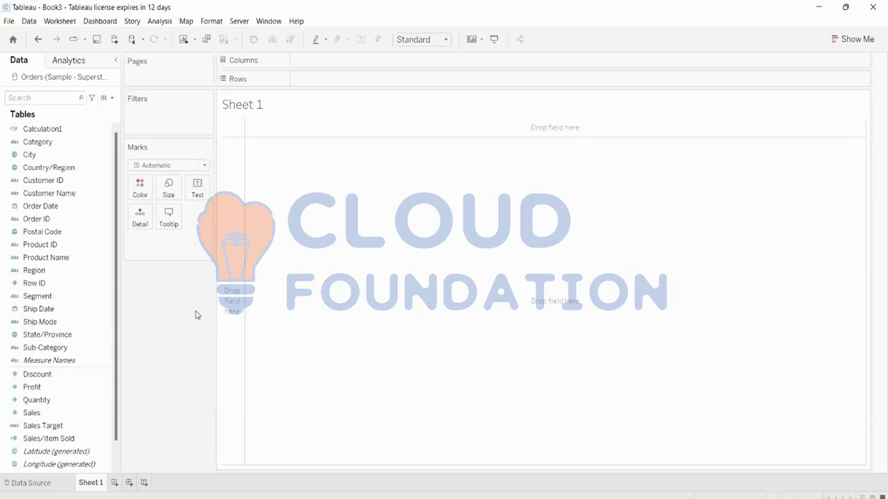
{"action": "left_click", "coordinate": [45, 208]}
{"action": "left_click_drag", "start_coordinate": [45, 211], "coordinate": [351, 67]}
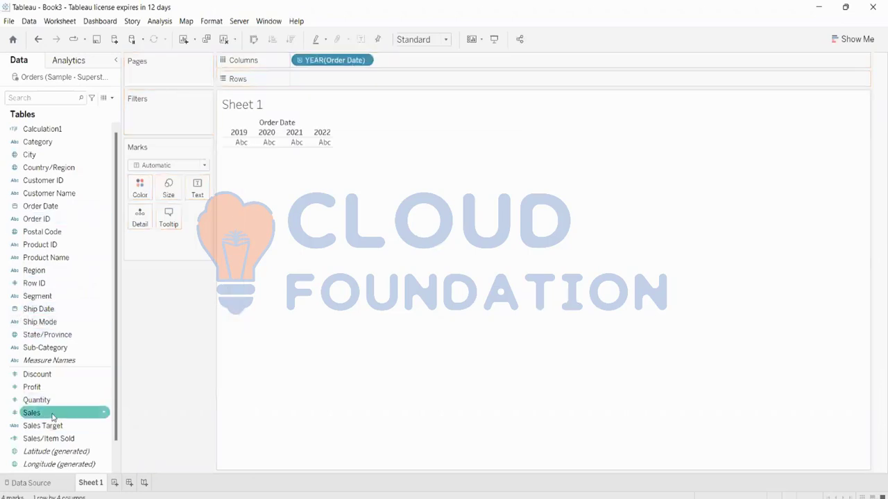
{"action": "left_click_drag", "start_coordinate": [34, 413], "coordinate": [388, 86]}
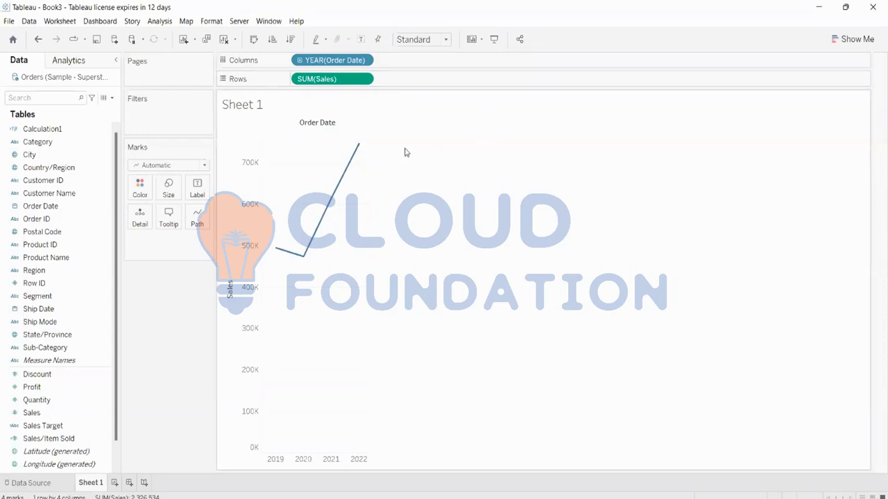
{"action": "left_click", "coordinate": [361, 40]}
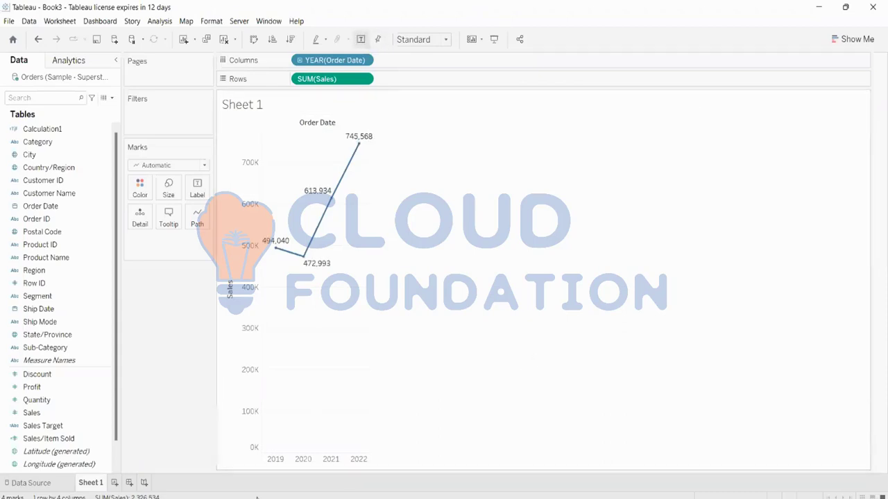
Add Sales to rows a second time and apply the Running Total quick table calculation to it.
{"action": "left_click_drag", "start_coordinate": [31, 412], "coordinate": [416, 80]}
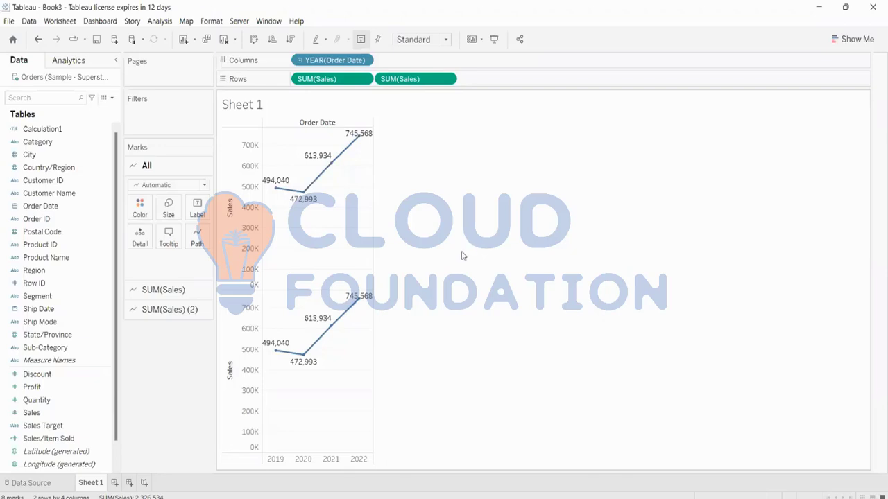
{"action": "right_click", "coordinate": [428, 78]}
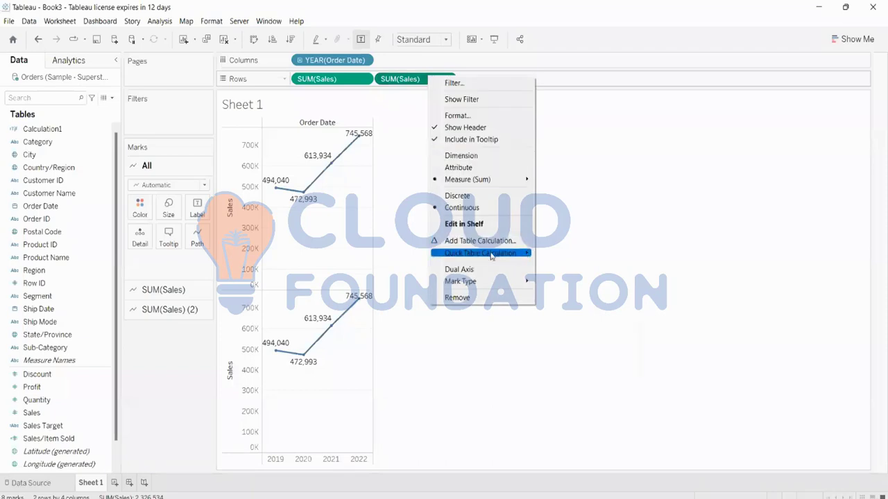
{"action": "mouse_move", "coordinate": [478, 254]}
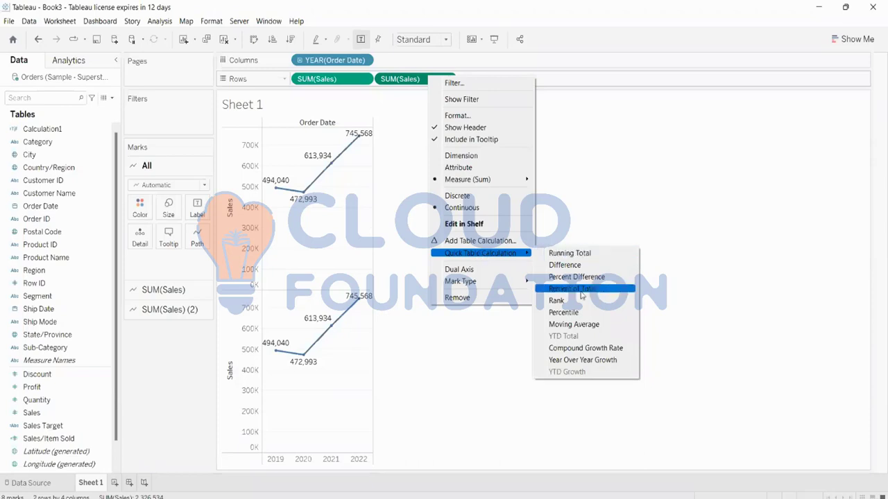
{"action": "left_click", "coordinate": [588, 258]}
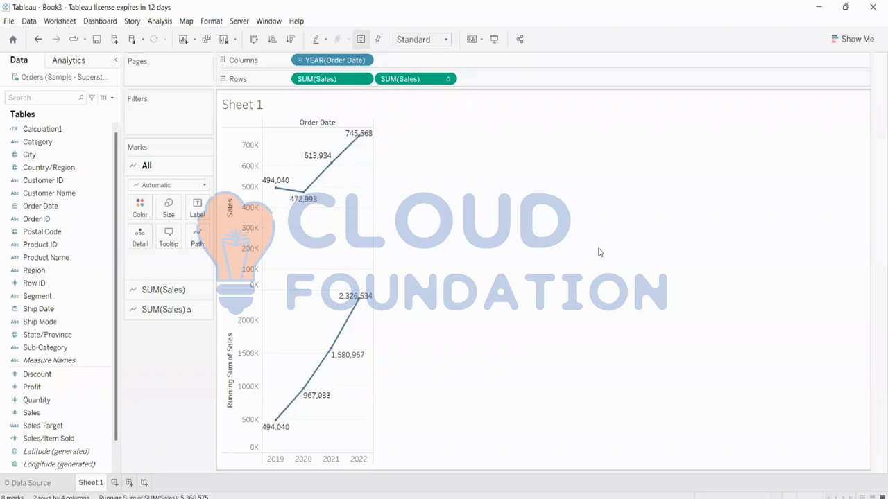
Convert both yearly line charts to vertical bar charts with mark labels by using horizontal bars and swapping rows and columns.
{"action": "left_click", "coordinate": [843, 43]}
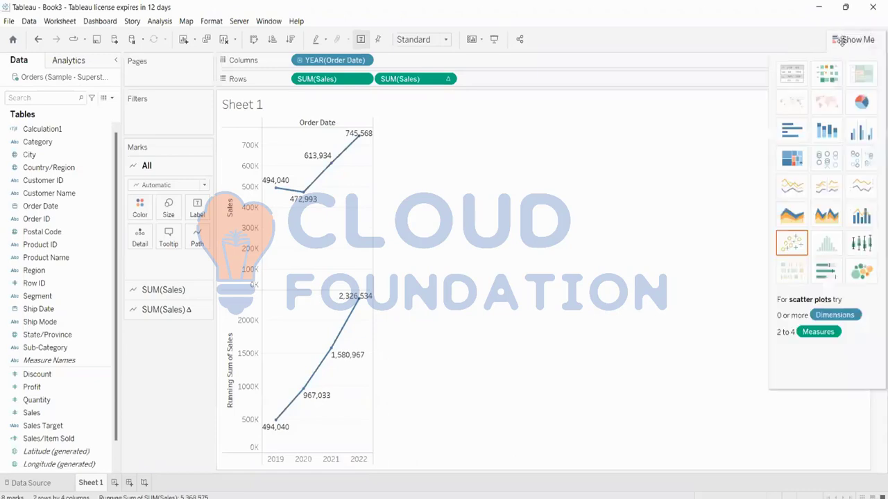
{"action": "left_click", "coordinate": [791, 129]}
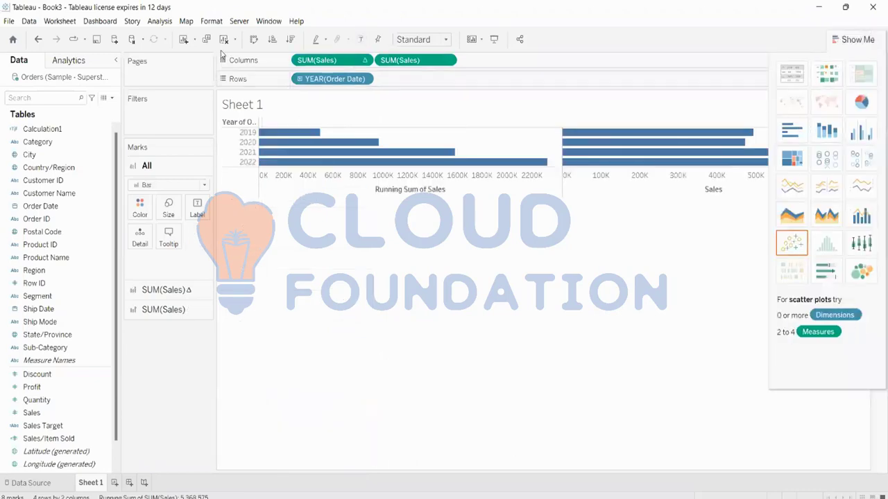
{"action": "left_click", "coordinate": [254, 40]}
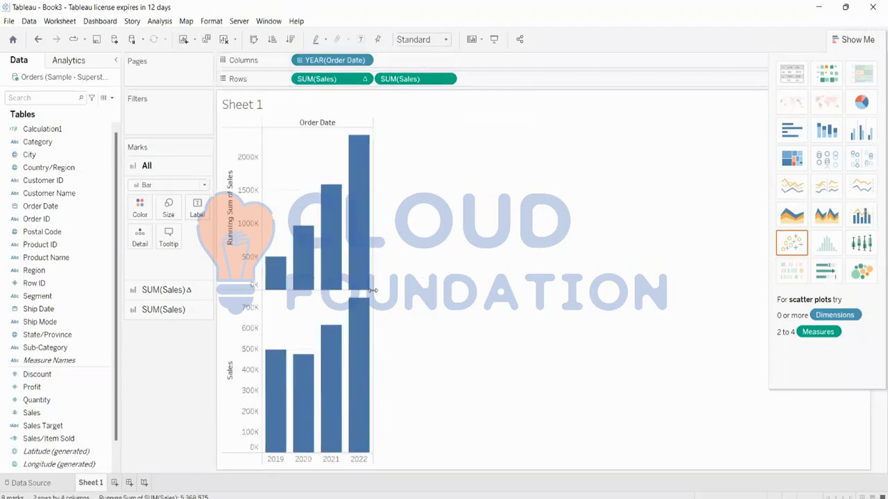
{"action": "left_click", "coordinate": [361, 40]}
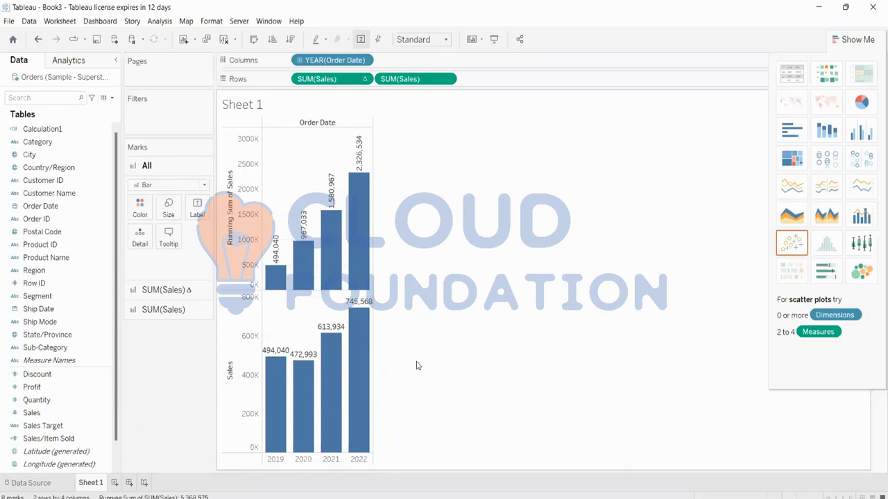
{"action": "mouse_move", "coordinate": [277, 373]}
{"action": "mouse_move", "coordinate": [269, 357]}
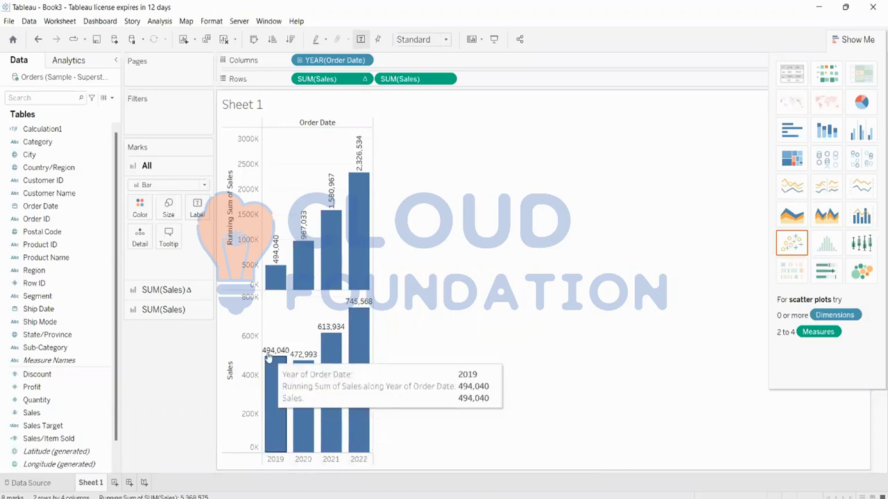
{"action": "mouse_move", "coordinate": [359, 207]}
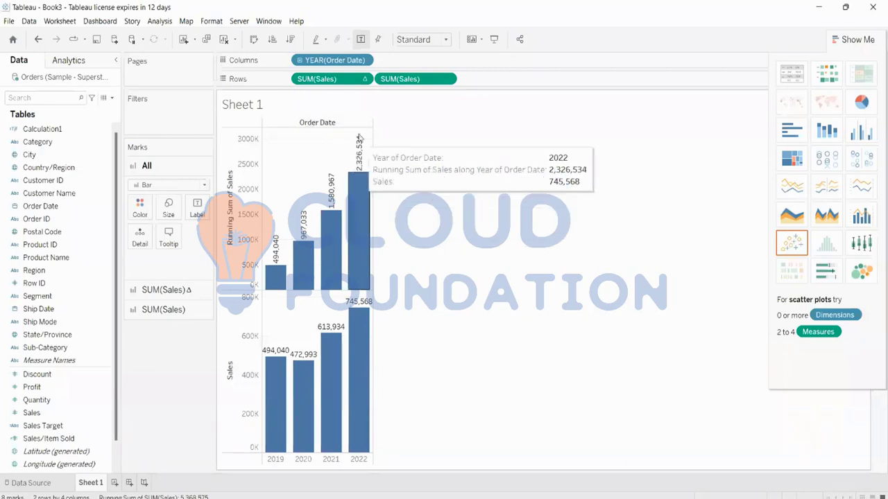
{"action": "mouse_move", "coordinate": [356, 160]}
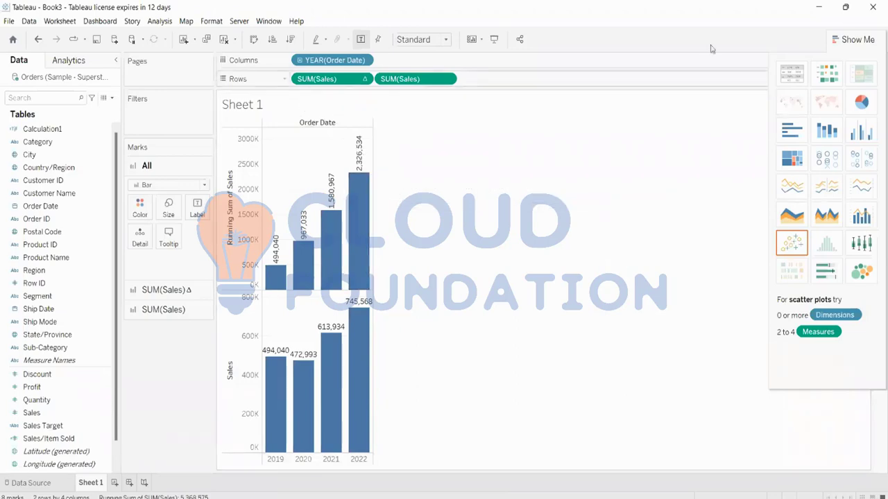
Convert the two yearly bar charts into a text table and place plain Sales above the running sum.
{"action": "left_click", "coordinate": [798, 73]}
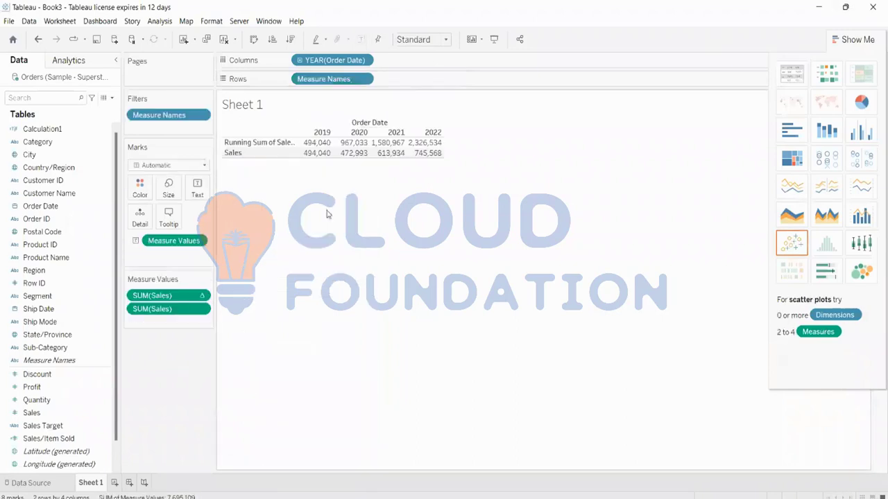
{"action": "mouse_move", "coordinate": [172, 310]}
{"action": "left_mouse_down"}
{"action": "mouse_move", "coordinate": [163, 291]}
{"action": "mouse_move", "coordinate": [175, 294]}
{"action": "left_mouse_up"}
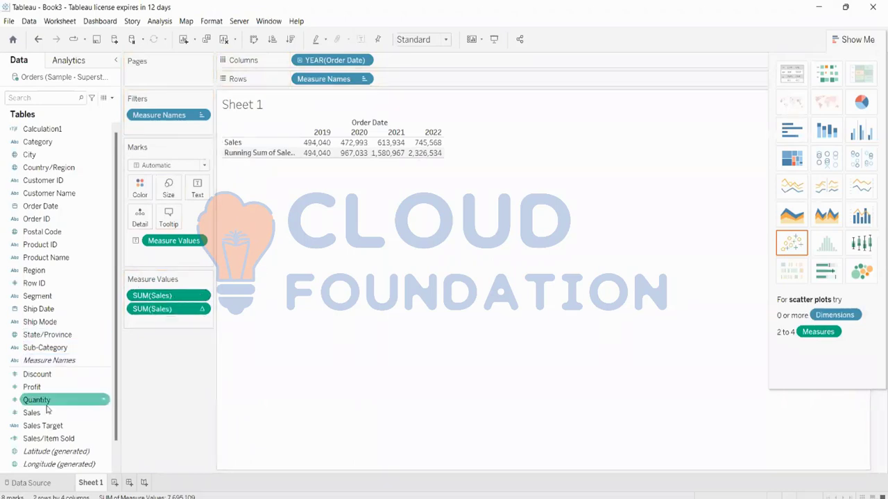
Add Sales to the rows again with the Difference quick table calculation and show everything as a text table.
{"action": "left_click_drag", "start_coordinate": [49, 416], "coordinate": [410, 79]}
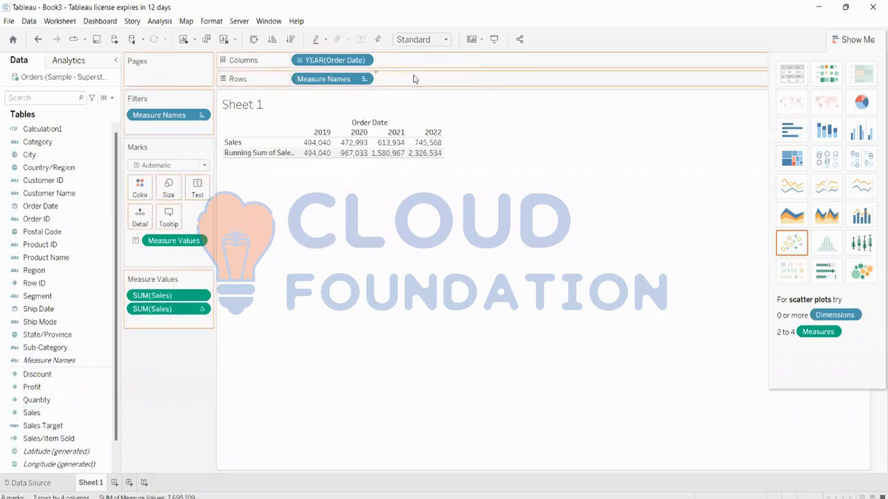
{"action": "right_click", "coordinate": [406, 82]}
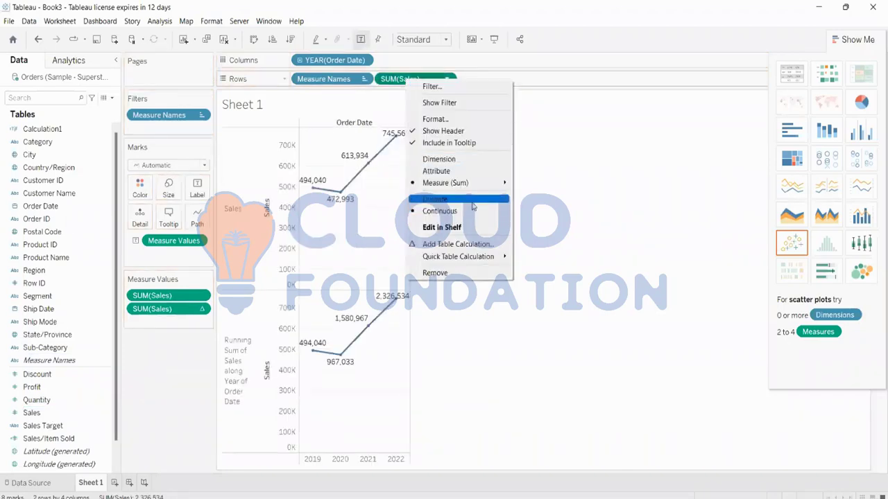
{"action": "mouse_move", "coordinate": [453, 258]}
{"action": "left_click", "coordinate": [565, 270]}
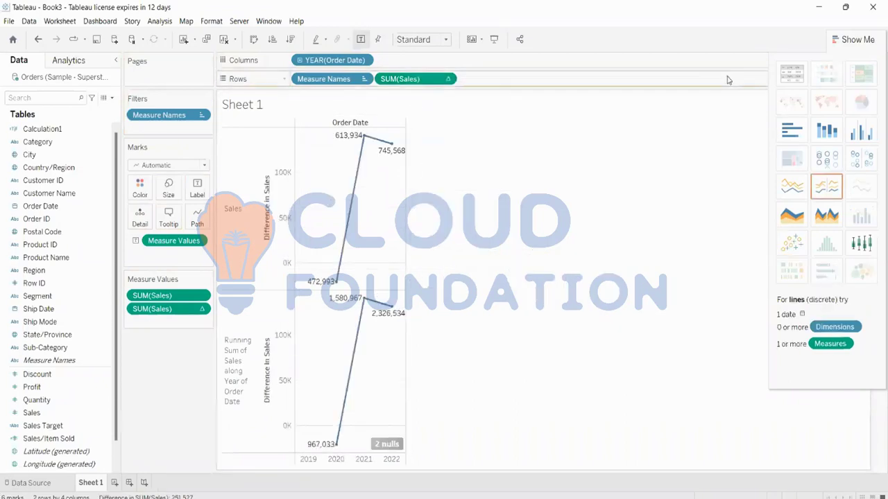
{"action": "left_click", "coordinate": [786, 82]}
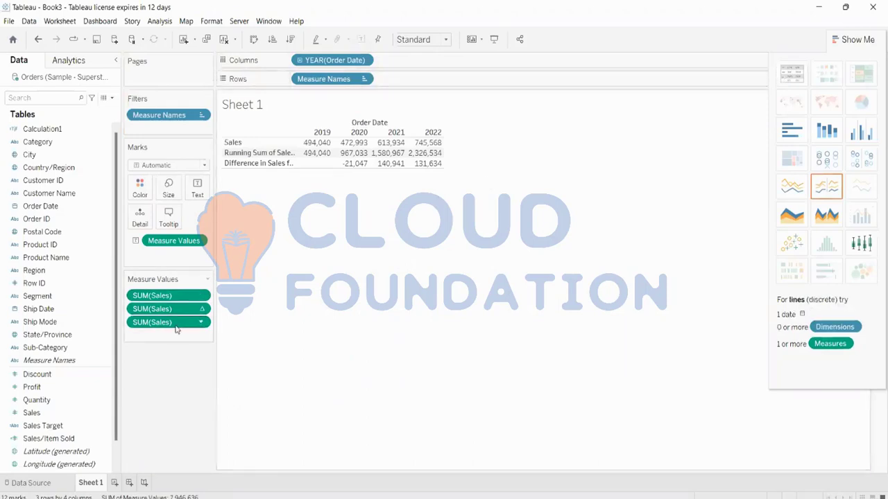
Undo the accidental removal of the Difference measure and move it directly beneath plain Sales in the measure values.
{"action": "mouse_move", "coordinate": [178, 323]}
{"action": "left_mouse_down"}
{"action": "mouse_move", "coordinate": [175, 303]}
{"action": "mouse_move", "coordinate": [186, 303]}
{"action": "mouse_move", "coordinate": [171, 327]}
{"action": "left_mouse_up"}
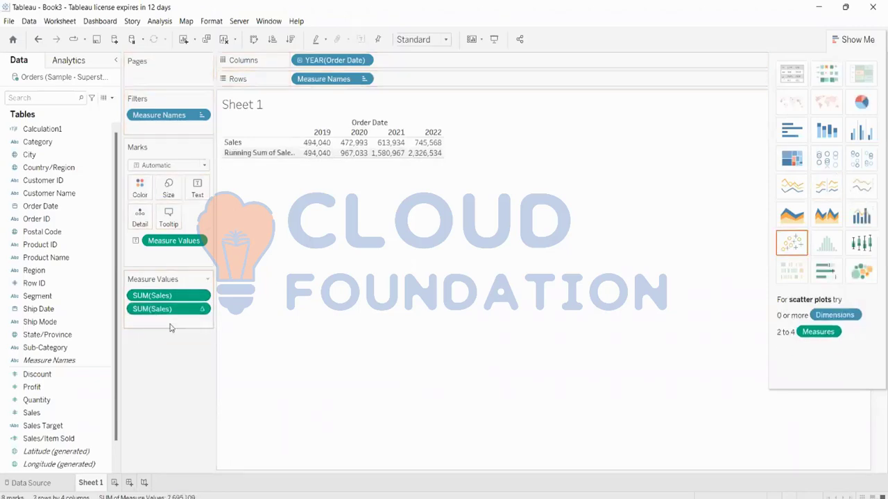
{"action": "key", "text": "ctrl+z"}
{"action": "left_click_drag", "start_coordinate": [172, 312], "coordinate": [172, 304]}
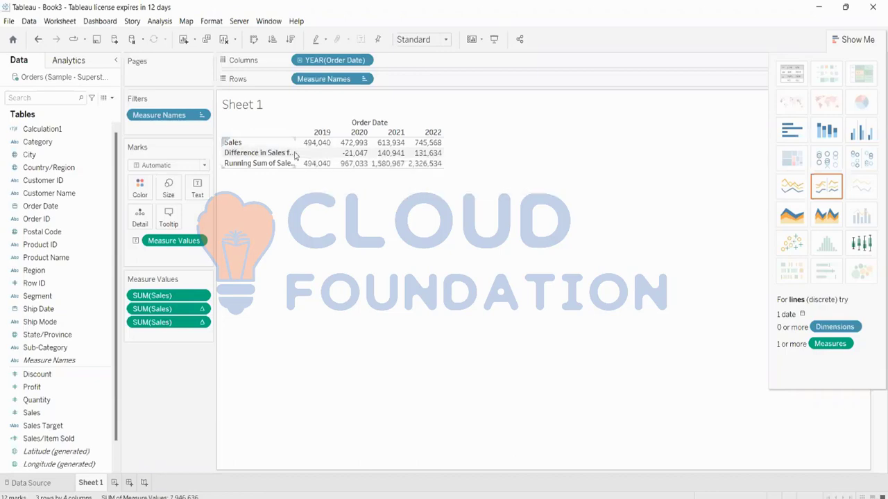
Widen the row label column of the text table until the full table calculation names fit.
{"action": "left_click_drag", "start_coordinate": [328, 152], "coordinate": [358, 153]}
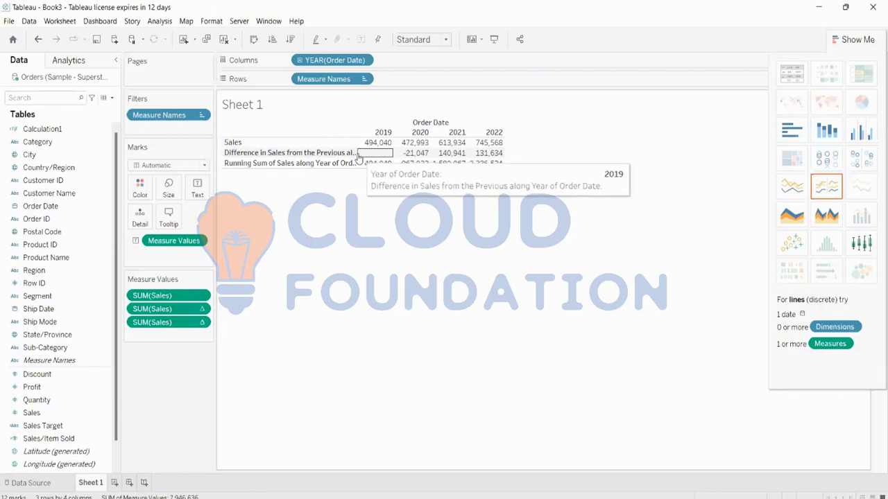
{"action": "left_click_drag", "start_coordinate": [358, 158], "coordinate": [463, 157]}
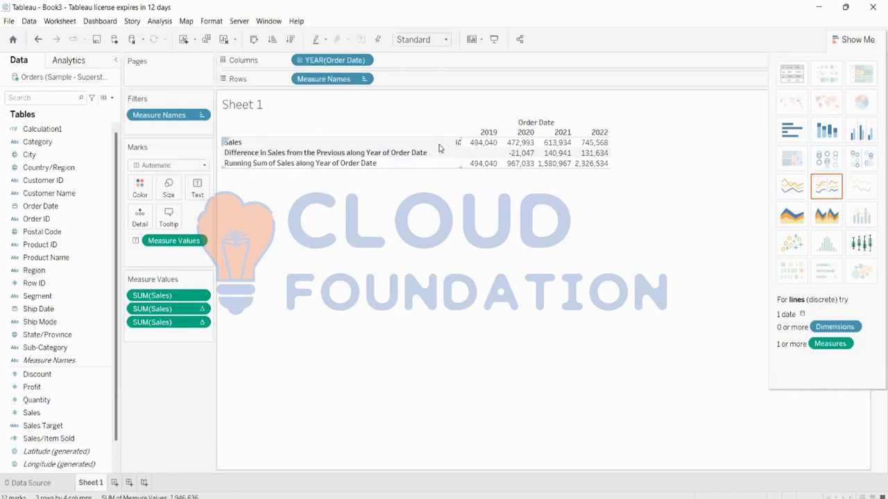
{"action": "mouse_move", "coordinate": [520, 153]}
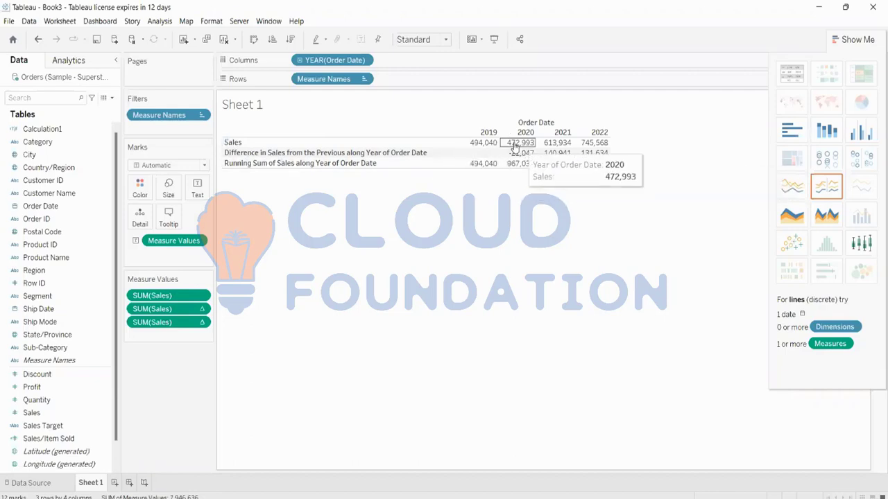
{"action": "mouse_move", "coordinate": [582, 144]}
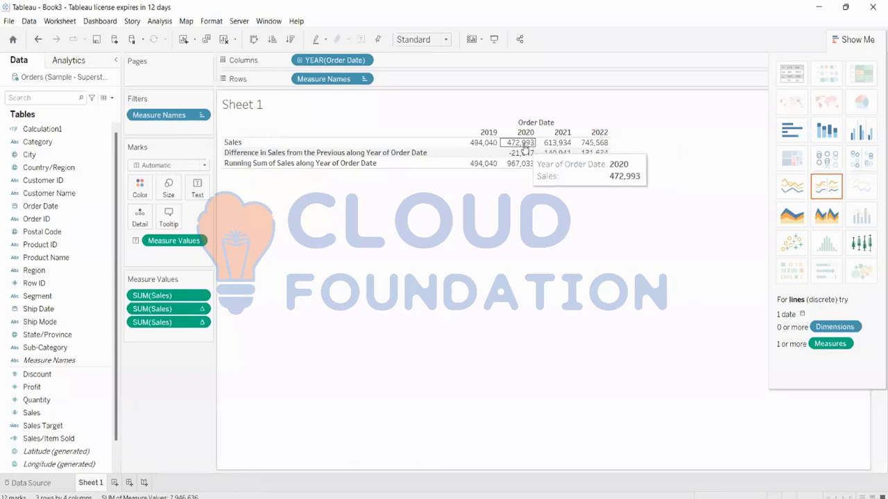
{"action": "mouse_move", "coordinate": [481, 156]}
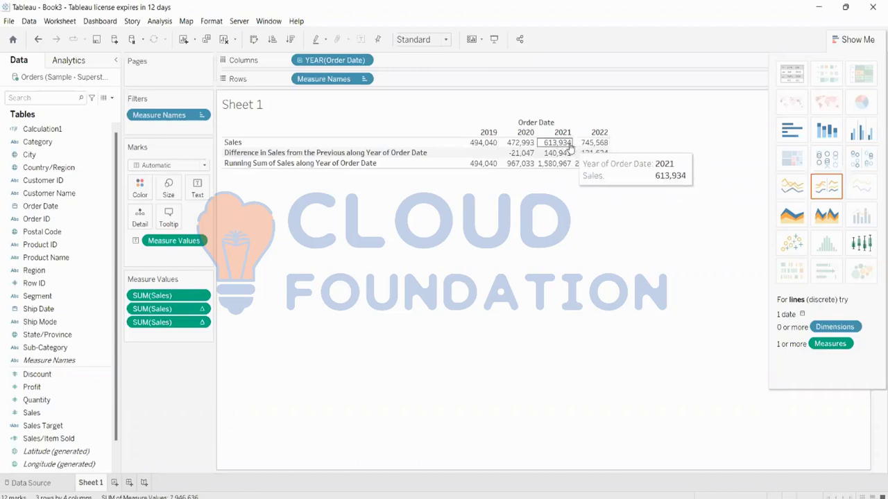
{"action": "mouse_move", "coordinate": [575, 165]}
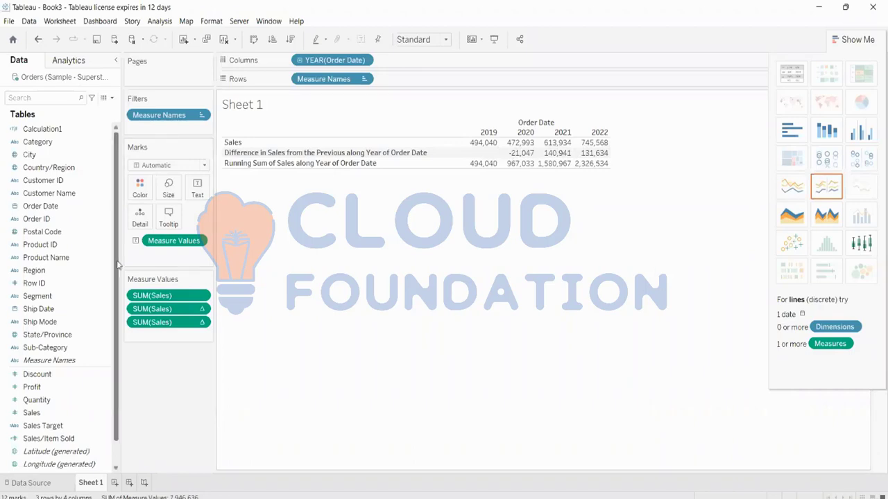
Add Sales to the text table as a Percent Difference quick table calculation and place it directly beneath plain Sales.
{"action": "left_click_drag", "start_coordinate": [31, 412], "coordinate": [406, 81]}
{"action": "right_click", "coordinate": [405, 79]}
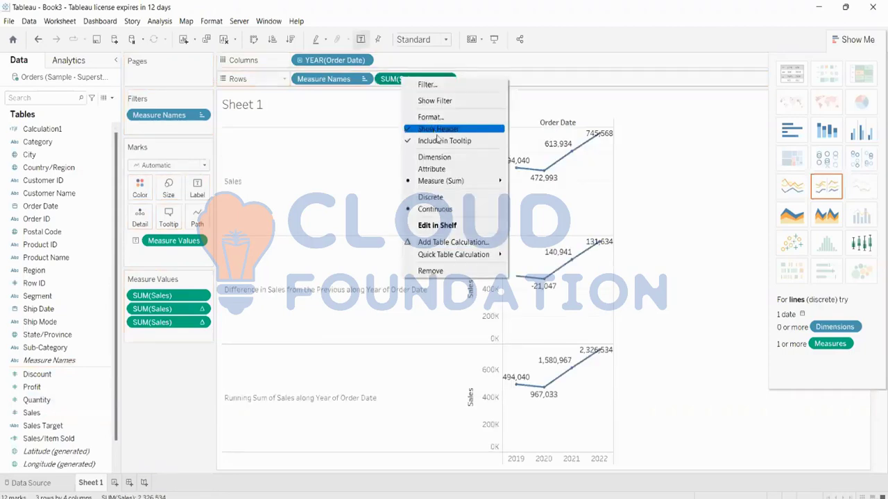
{"action": "mouse_move", "coordinate": [444, 255]}
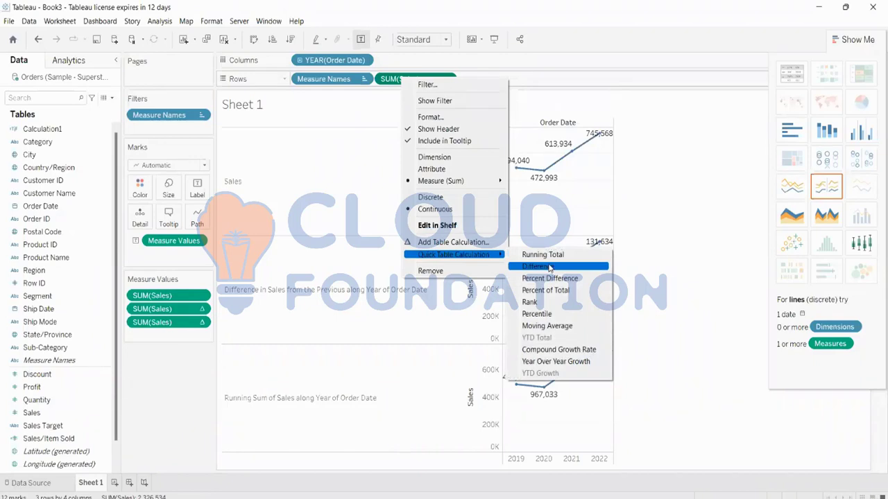
{"action": "left_click", "coordinate": [549, 278]}
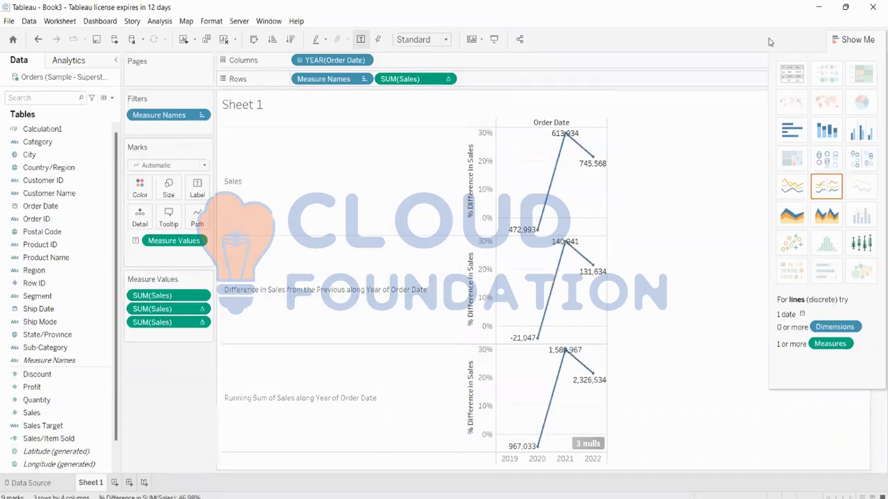
{"action": "left_click", "coordinate": [791, 73]}
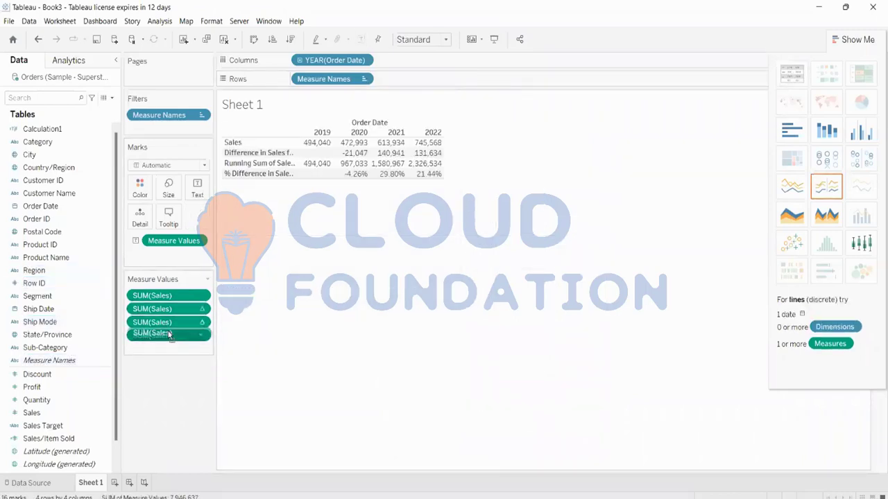
{"action": "left_click_drag", "start_coordinate": [165, 323], "coordinate": [172, 305]}
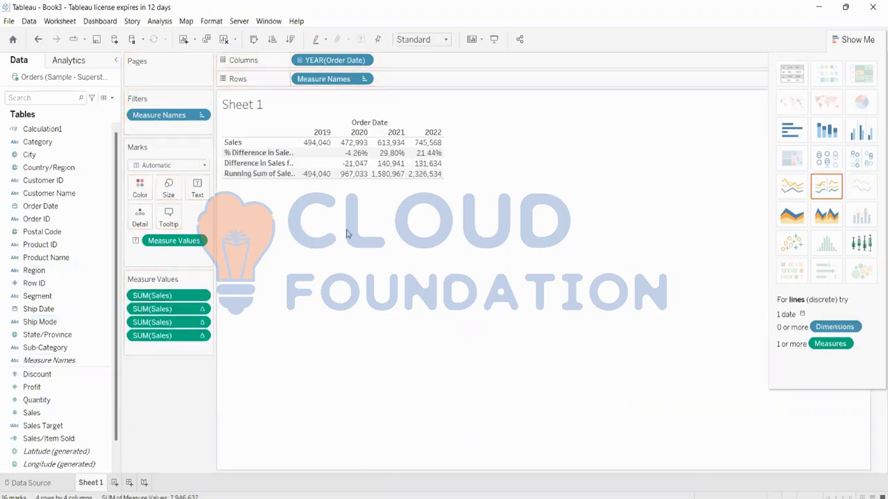
{"action": "mouse_move", "coordinate": [357, 155]}
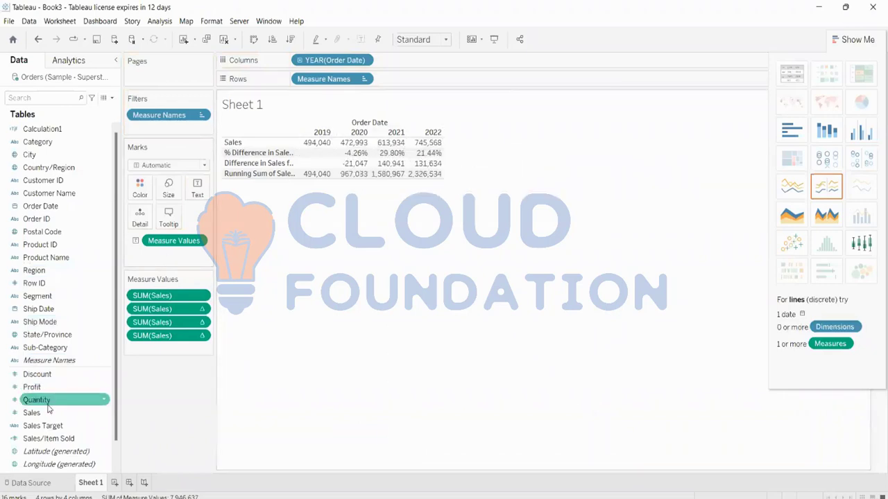
Add Sales to the text table as a Percent of Total quick table calculation and place it directly beneath plain Sales.
{"action": "left_click_drag", "start_coordinate": [31, 412], "coordinate": [443, 81]}
{"action": "left_click", "coordinate": [447, 80]}
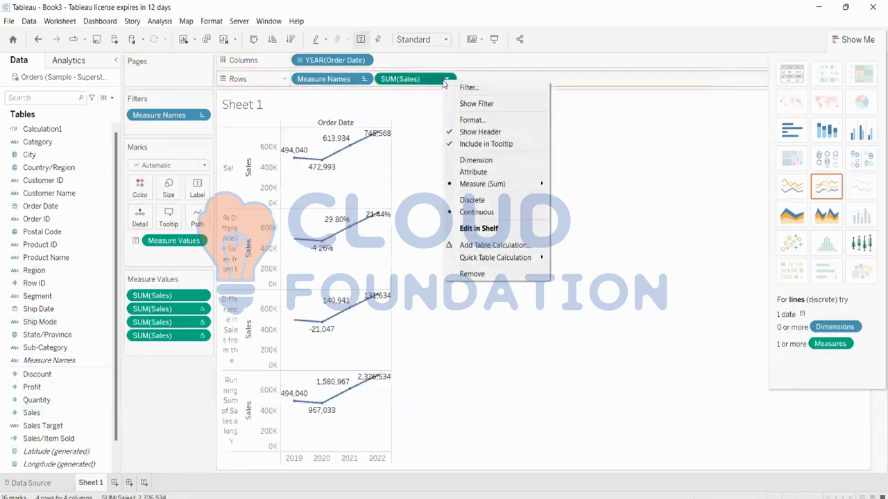
{"action": "mouse_move", "coordinate": [493, 257]}
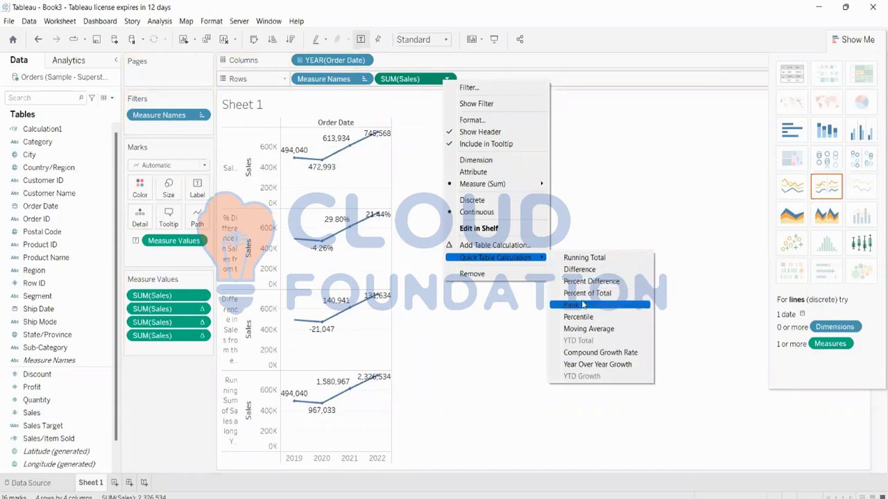
{"action": "left_click", "coordinate": [584, 293]}
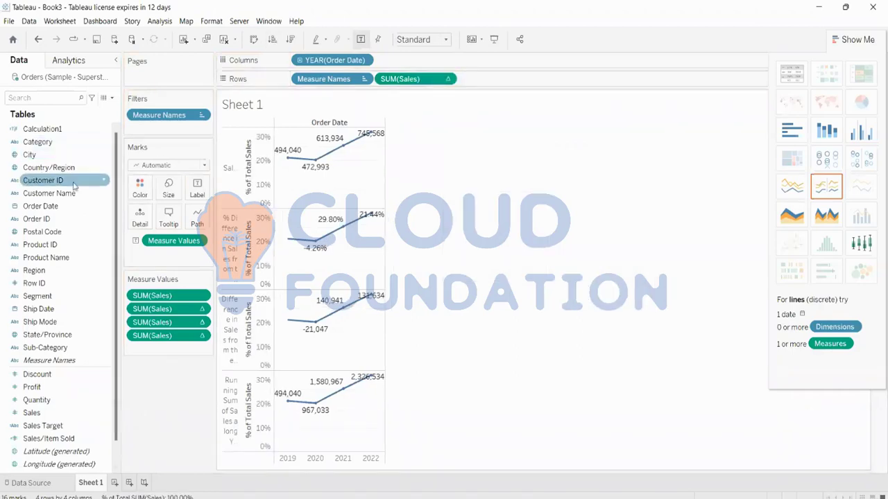
{"action": "left_click", "coordinate": [791, 72]}
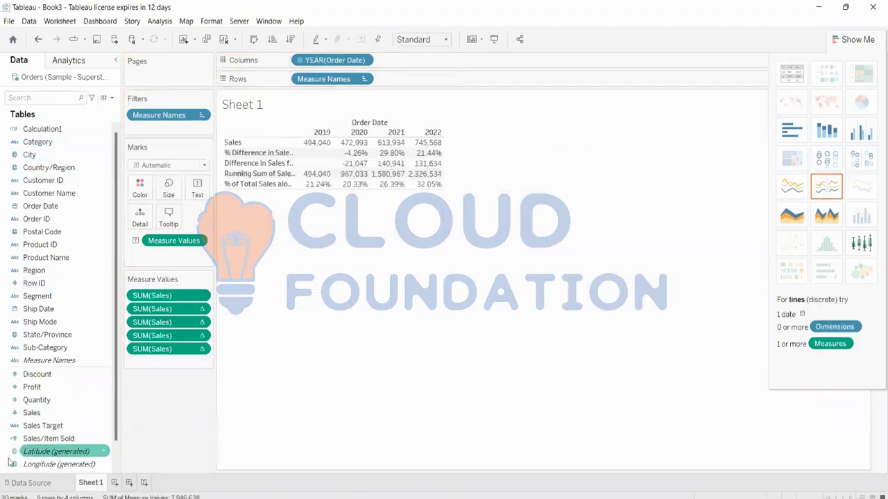
{"action": "left_click_drag", "start_coordinate": [166, 351], "coordinate": [170, 305]}
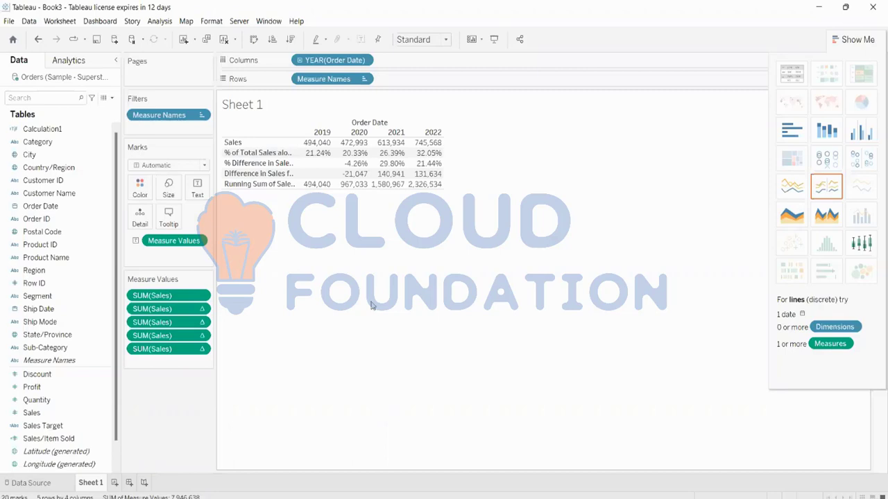
{"action": "mouse_move", "coordinate": [406, 161]}
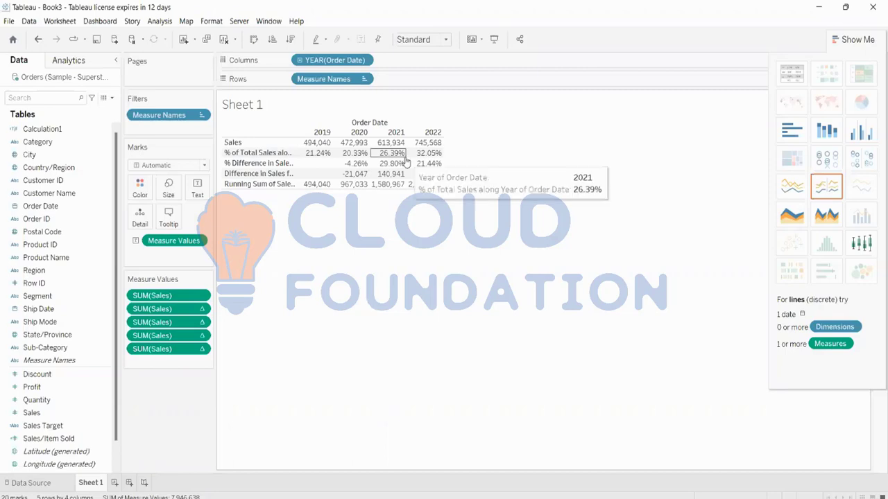
Clear the sheet and build a yearly line chart with Order Date on columns and Sales on rows.
{"action": "left_click", "coordinate": [224, 40]}
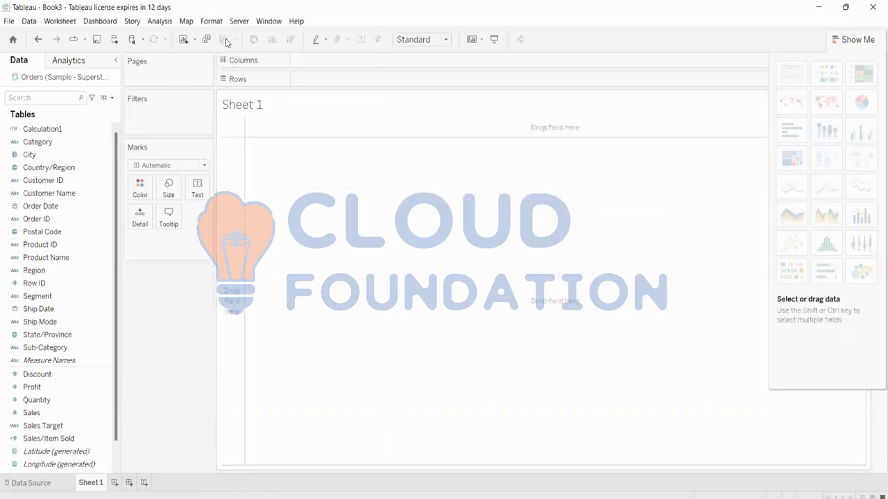
{"action": "left_click", "coordinate": [36, 171]}
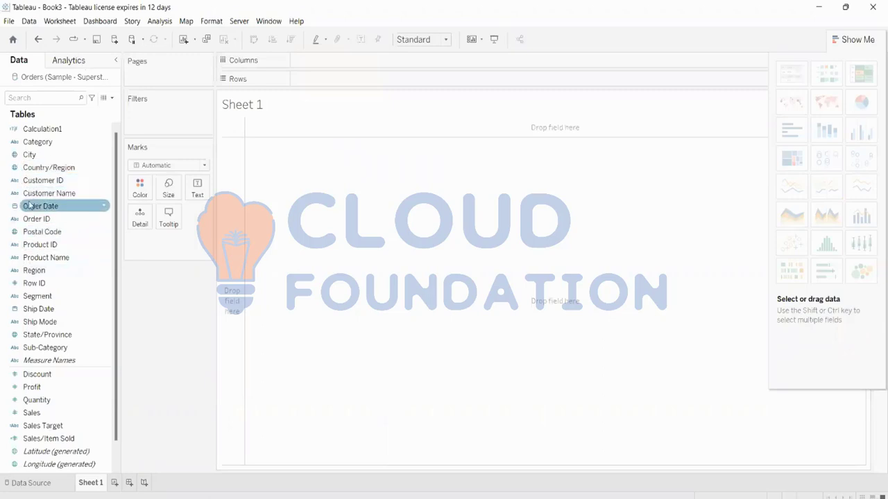
{"action": "left_click_drag", "start_coordinate": [35, 206], "coordinate": [324, 62]}
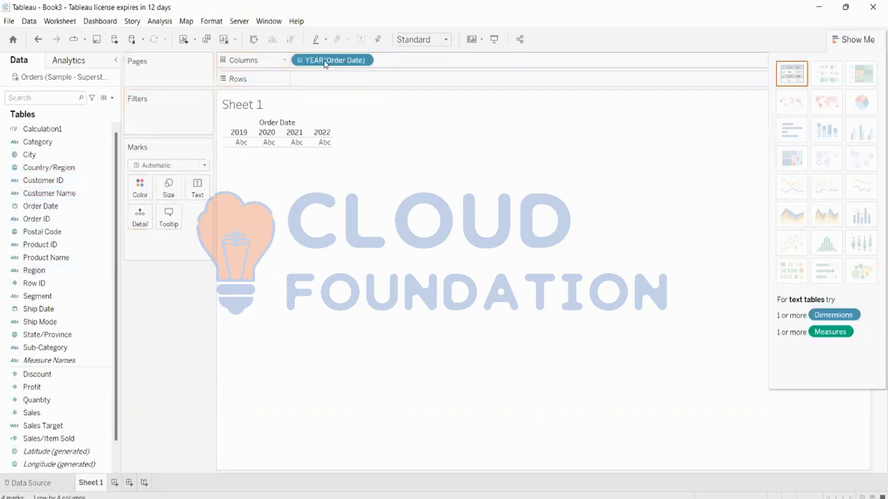
{"action": "left_click_drag", "start_coordinate": [32, 412], "coordinate": [390, 91]}
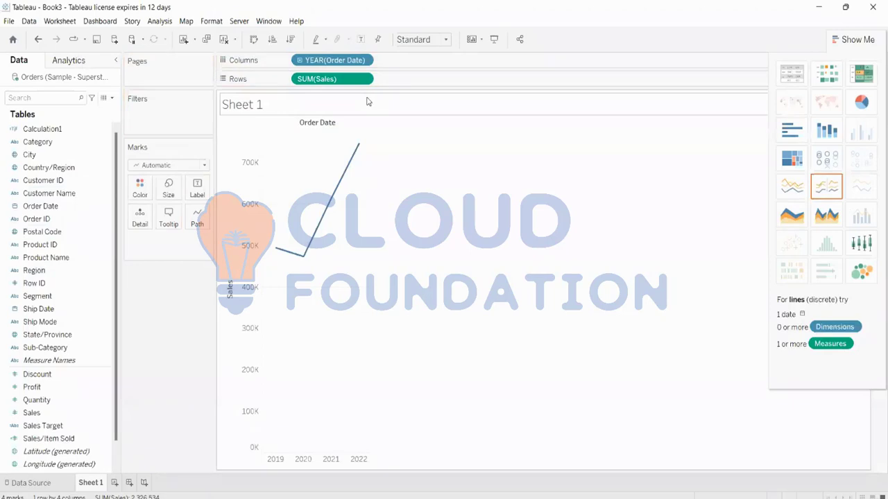
Add a Difference From table calculation to Sales on rows, trying the compute options and keeping Table (across) relative to Previous.
{"action": "right_click", "coordinate": [329, 80]}
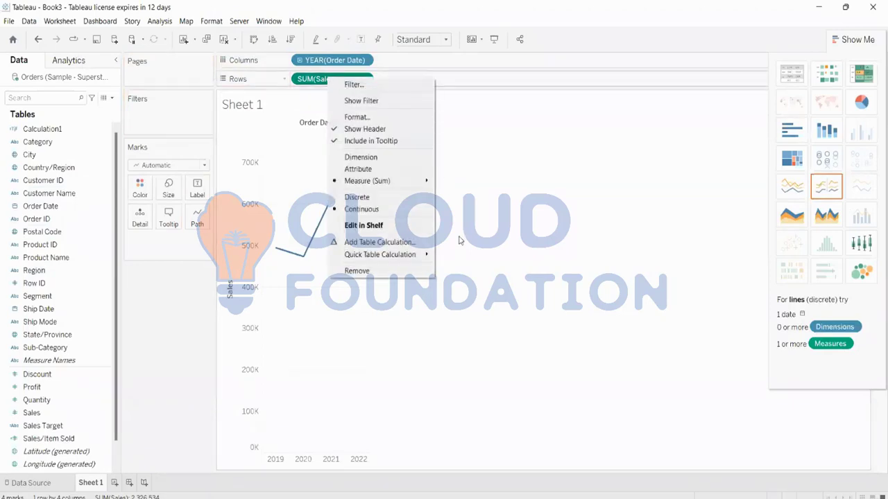
{"action": "mouse_move", "coordinate": [432, 262]}
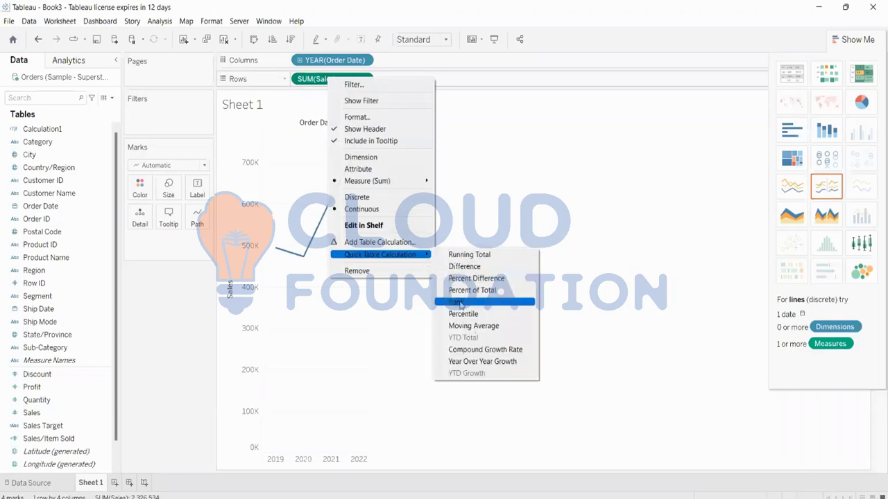
{"action": "left_click", "coordinate": [359, 242]}
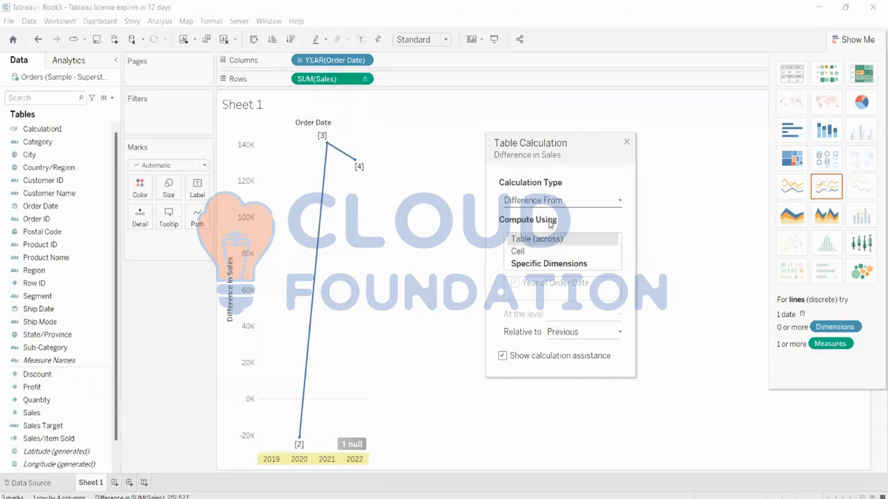
{"action": "left_click", "coordinate": [536, 251]}
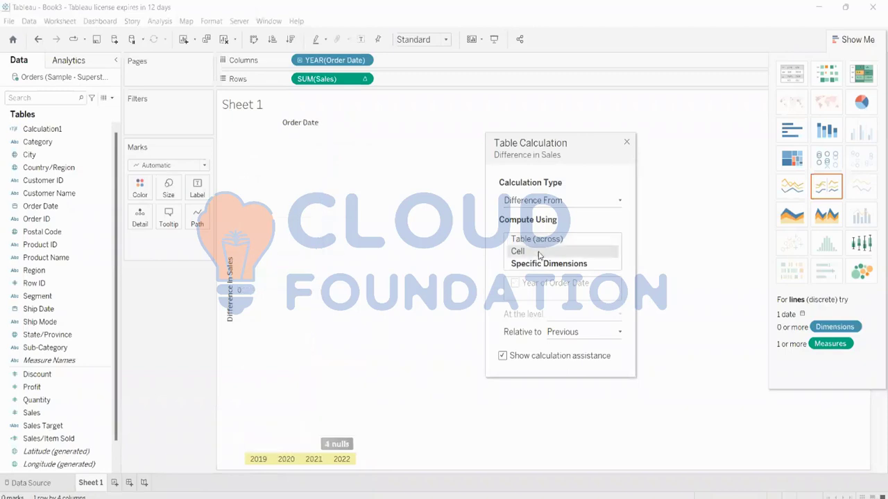
{"action": "left_click", "coordinate": [534, 265]}
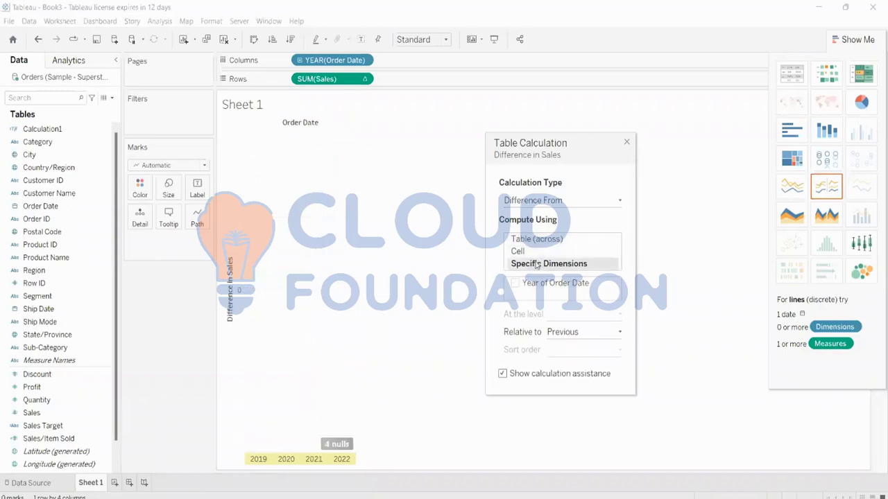
{"action": "left_click", "coordinate": [528, 241]}
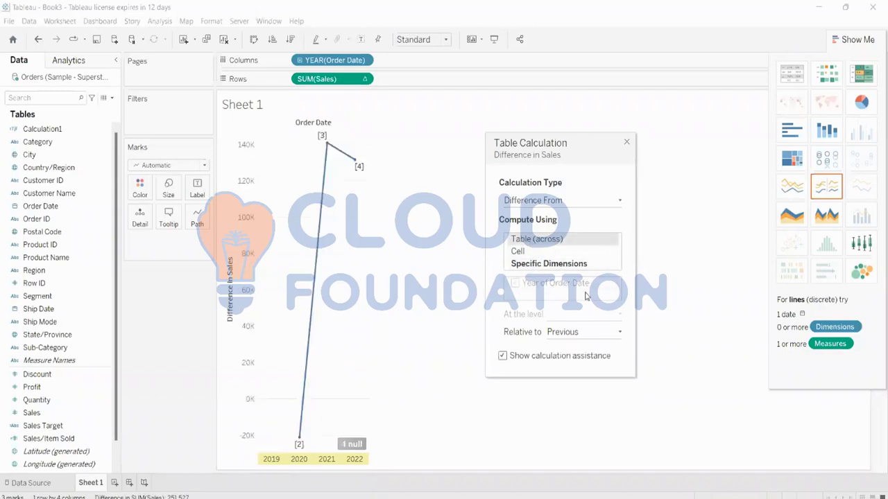
{"action": "left_click", "coordinate": [565, 336]}
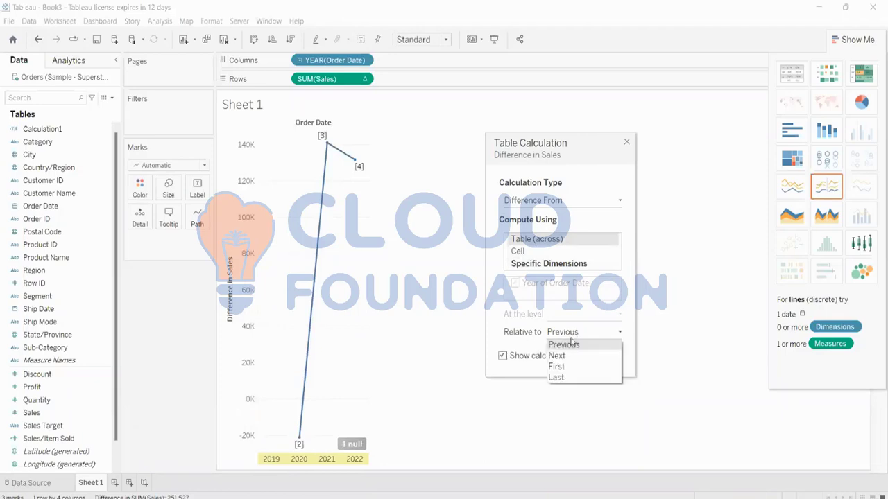
{"action": "left_click", "coordinate": [681, 311]}
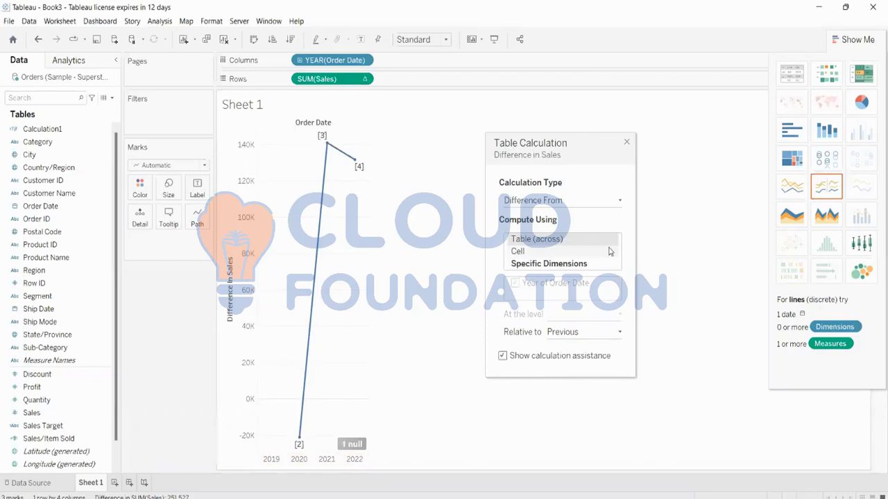
Change the Sales table calculation to a Running Total using Average, and show mark labels on the line.
{"action": "left_click", "coordinate": [582, 201]}
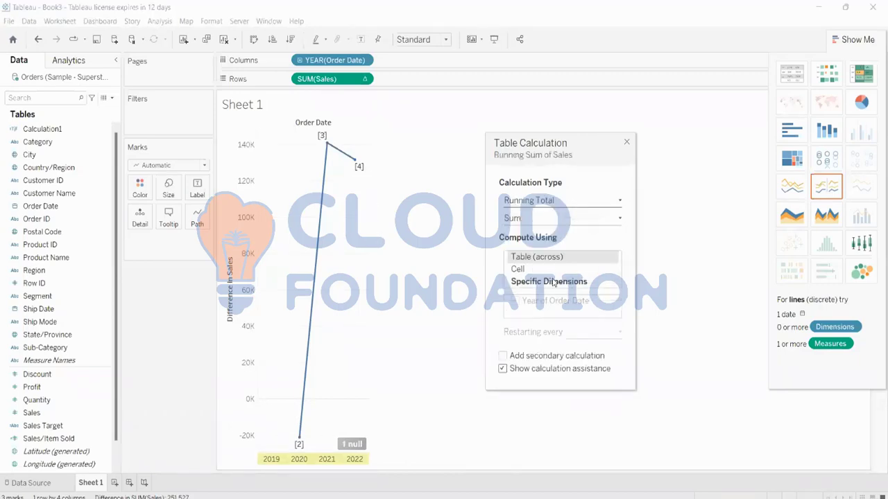
{"action": "left_click", "coordinate": [553, 281]}
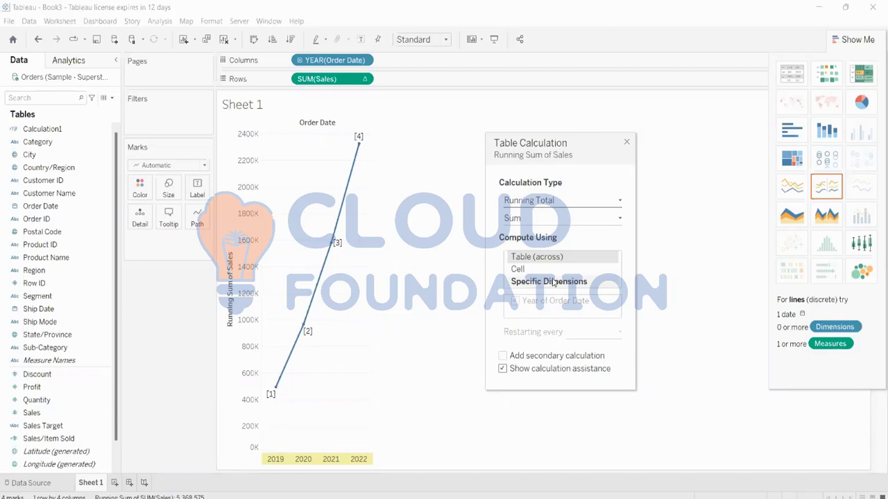
{"action": "left_click", "coordinate": [539, 221]}
{"action": "left_click", "coordinate": [528, 241]}
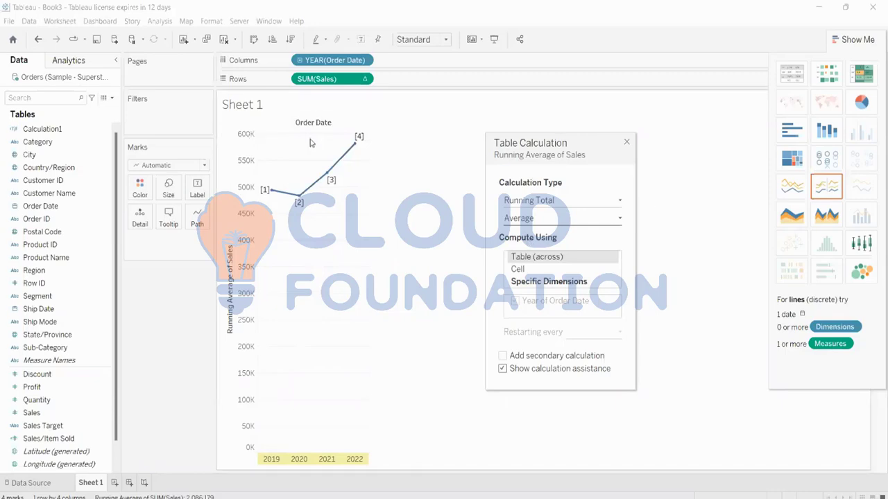
{"action": "left_click", "coordinate": [359, 41]}
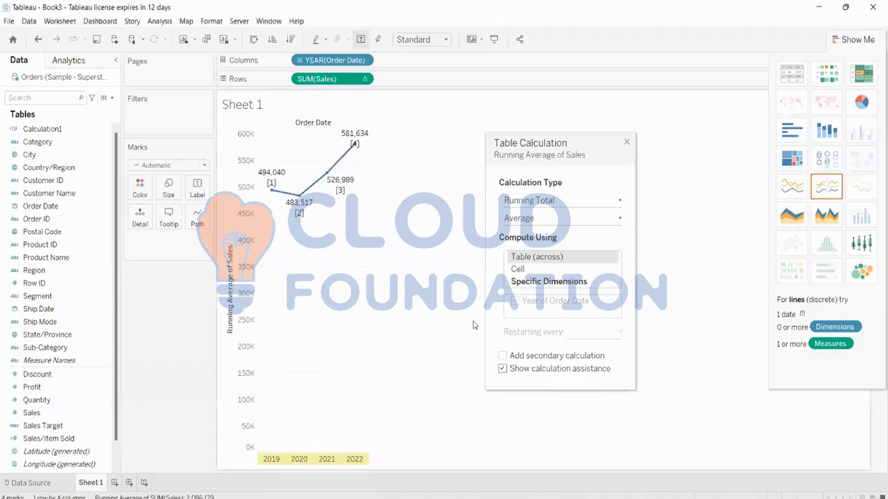
{"action": "mouse_move", "coordinate": [298, 196]}
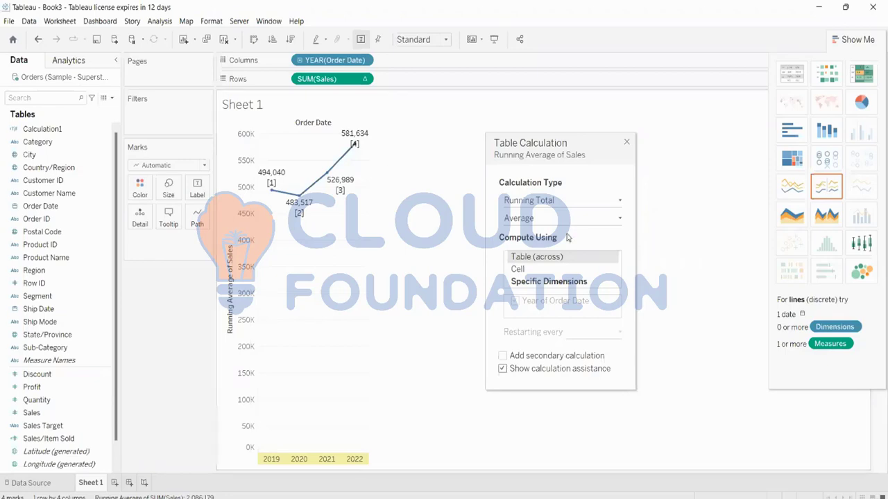
Set the Sales table calculation type back to Difference From.
{"action": "left_click", "coordinate": [573, 201]}
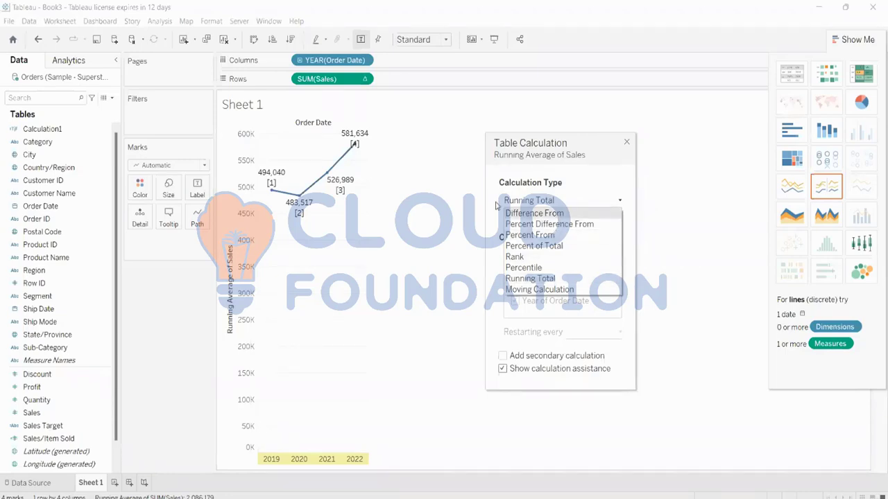
{"action": "left_click", "coordinate": [518, 214]}
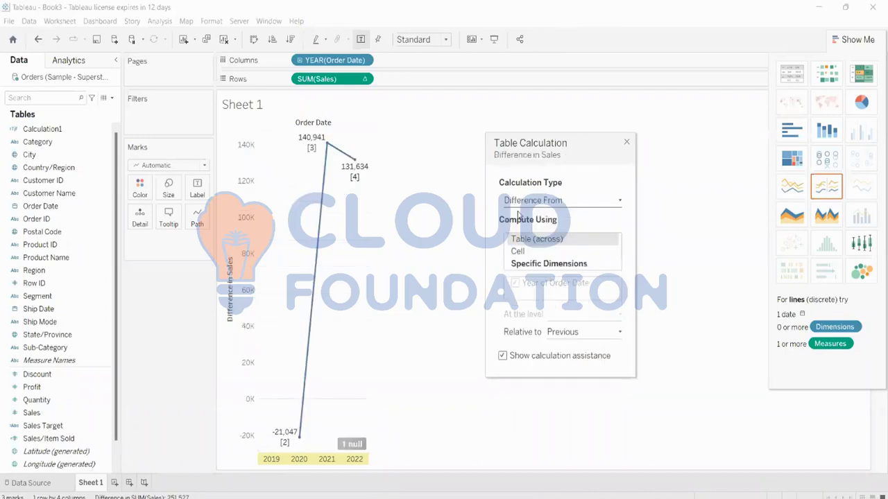
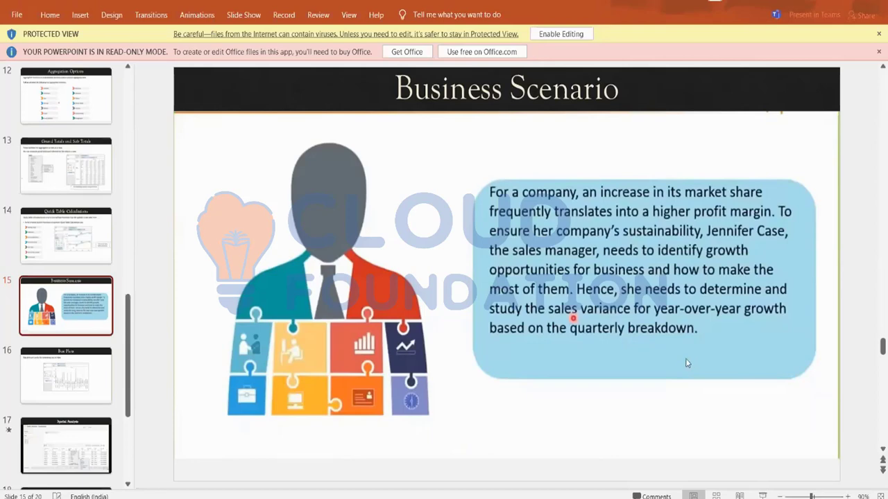
Switch to Tableau and build a line chart of Sales by Order Date, broken down by year and quarter.
{"action": "key", "text": "alt+Tab"}
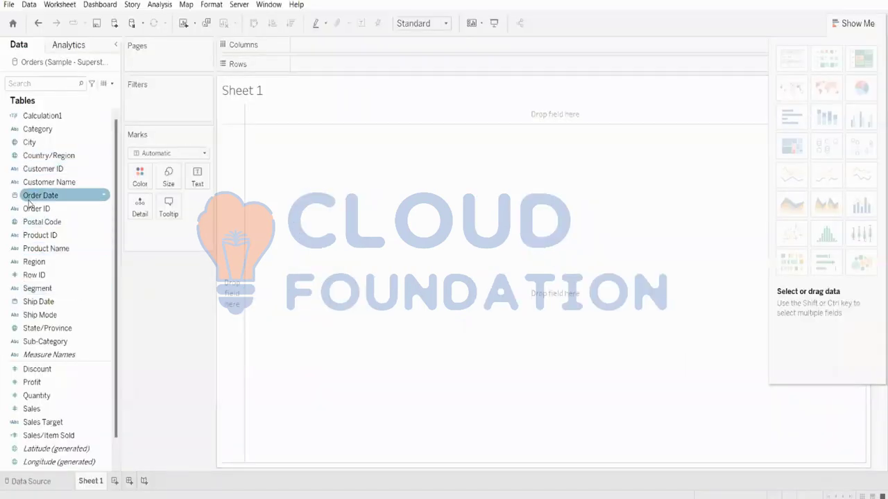
{"action": "left_click_drag", "start_coordinate": [29, 201], "coordinate": [312, 48]}
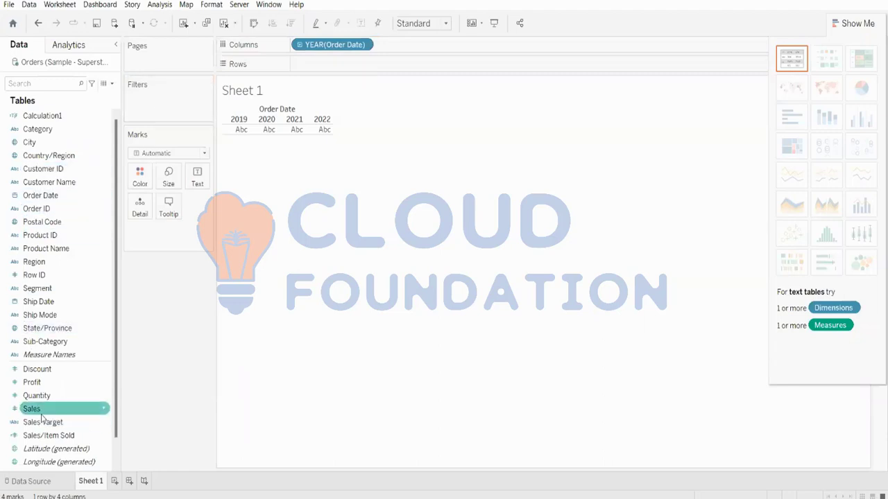
{"action": "left_click_drag", "start_coordinate": [31, 409], "coordinate": [343, 65]}
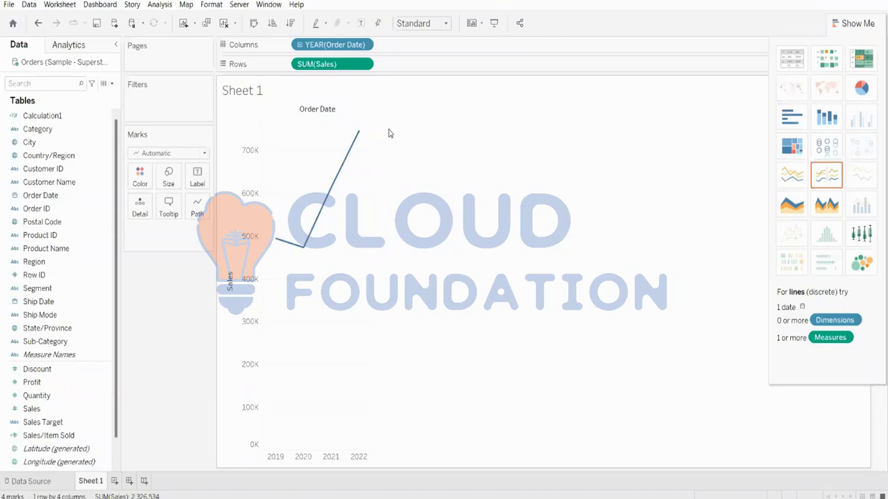
{"action": "left_click", "coordinate": [300, 45]}
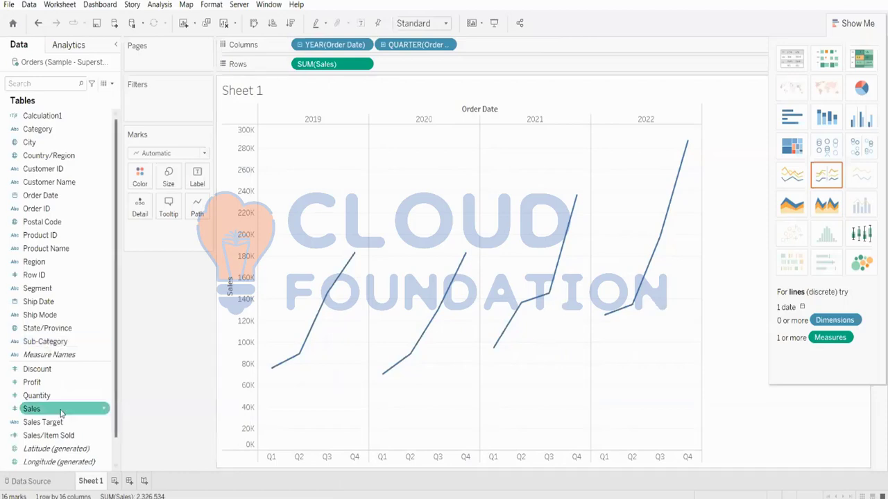
Add a second Sales measure to the rows and apply the Percent Difference quick table calculation to it.
{"action": "left_click_drag", "start_coordinate": [61, 415], "coordinate": [525, 70]}
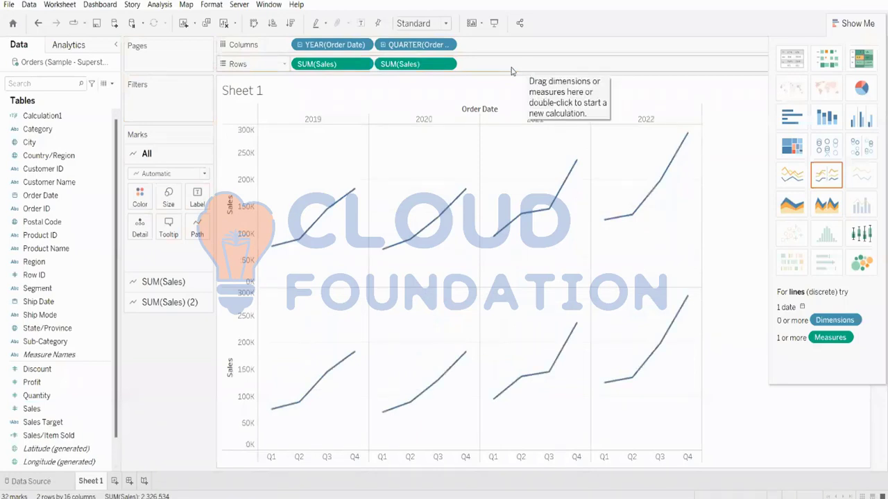
{"action": "right_click", "coordinate": [401, 64]}
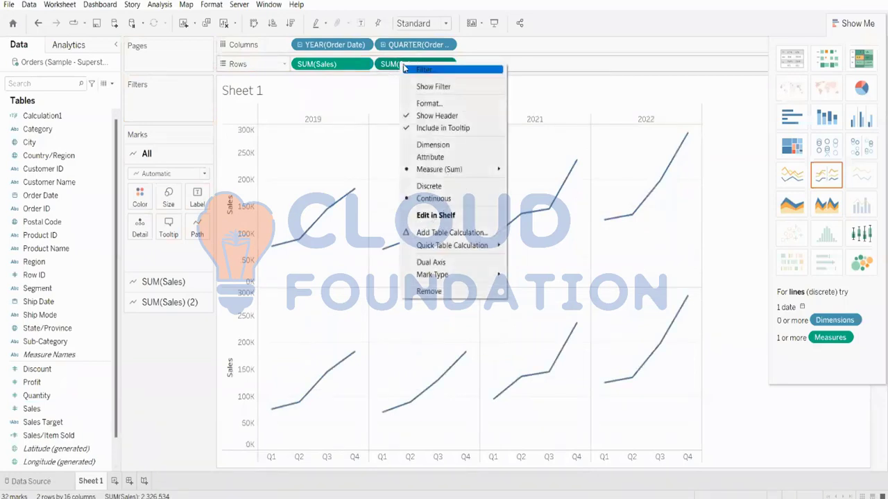
{"action": "mouse_move", "coordinate": [444, 248]}
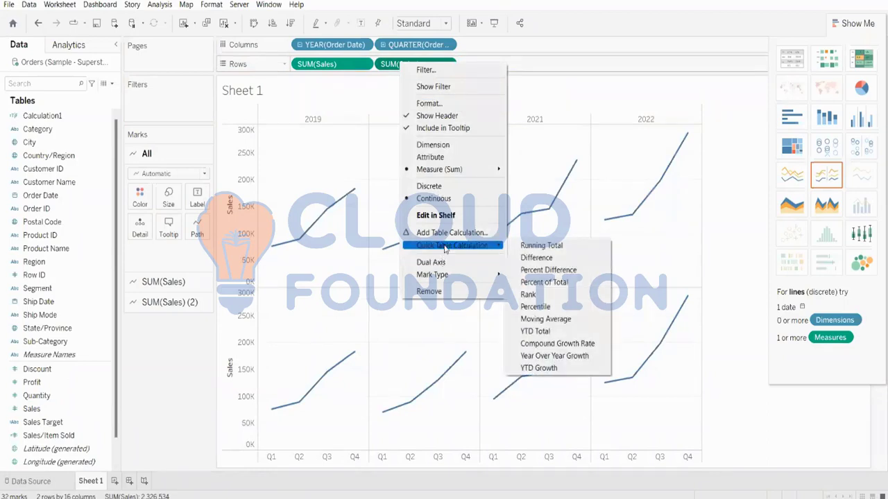
{"action": "left_click", "coordinate": [547, 271]}
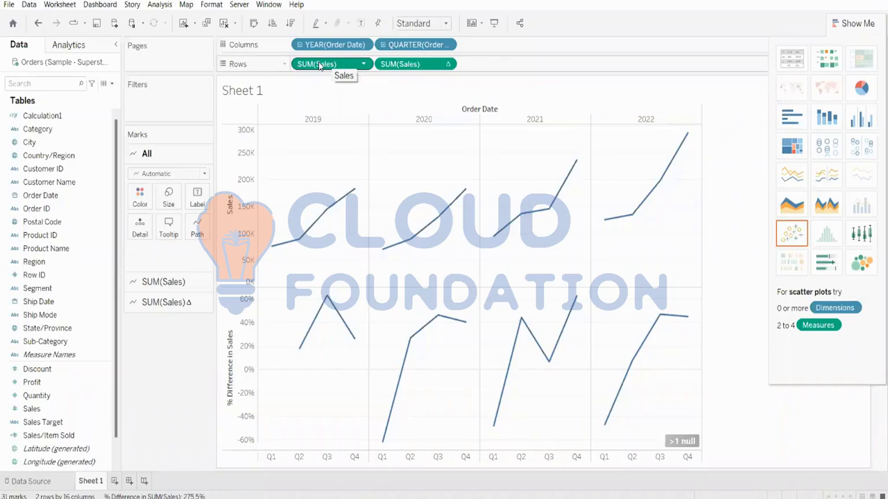
Move the plain Sales measure from the rows to Color and apply the Red palette.
{"action": "left_click_drag", "start_coordinate": [320, 65], "coordinate": [140, 198]}
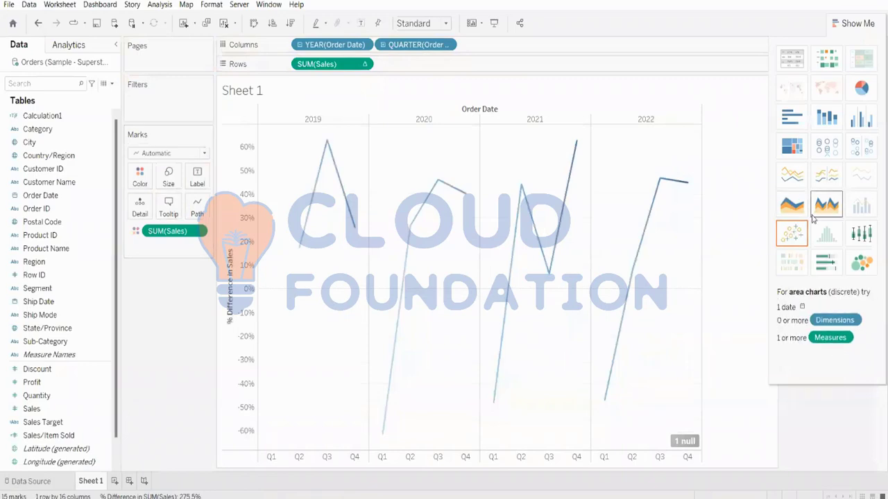
{"action": "left_click", "coordinate": [132, 235]}
{"action": "left_click", "coordinate": [139, 173]}
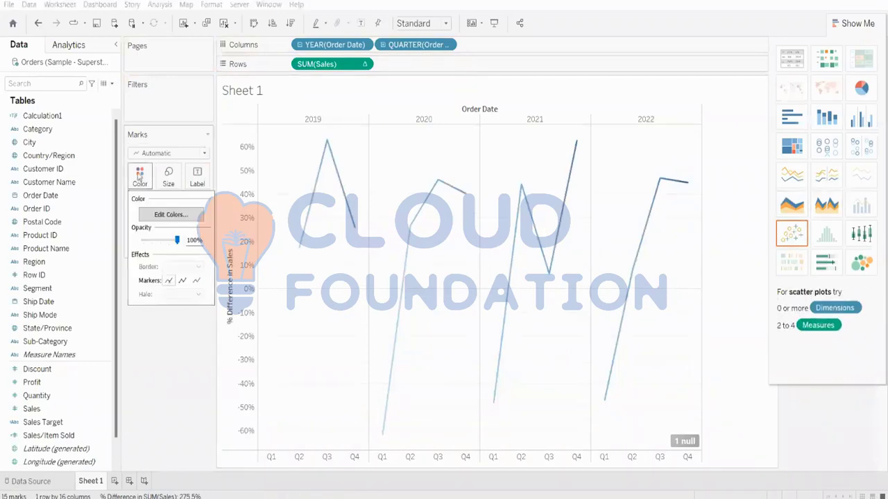
{"action": "left_click", "coordinate": [167, 216]}
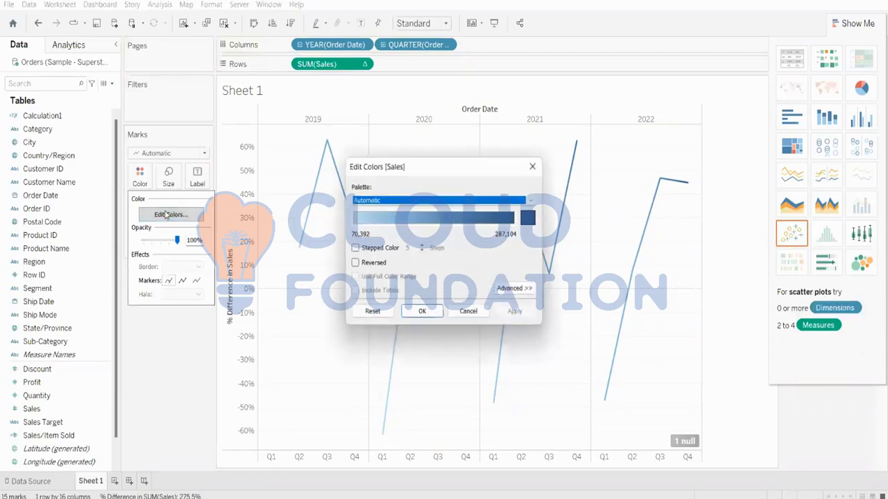
{"action": "left_click", "coordinate": [452, 201]}
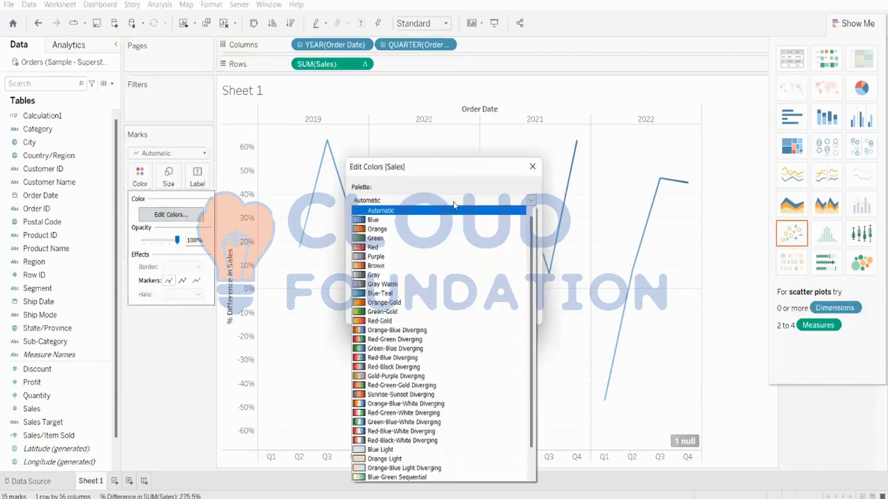
{"action": "left_click", "coordinate": [368, 248]}
{"action": "left_click", "coordinate": [514, 312]}
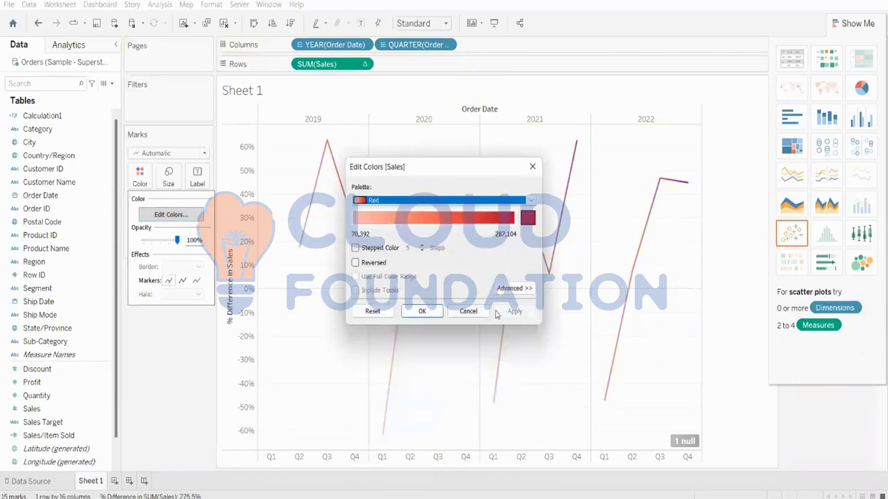
{"action": "left_click", "coordinate": [422, 311]}
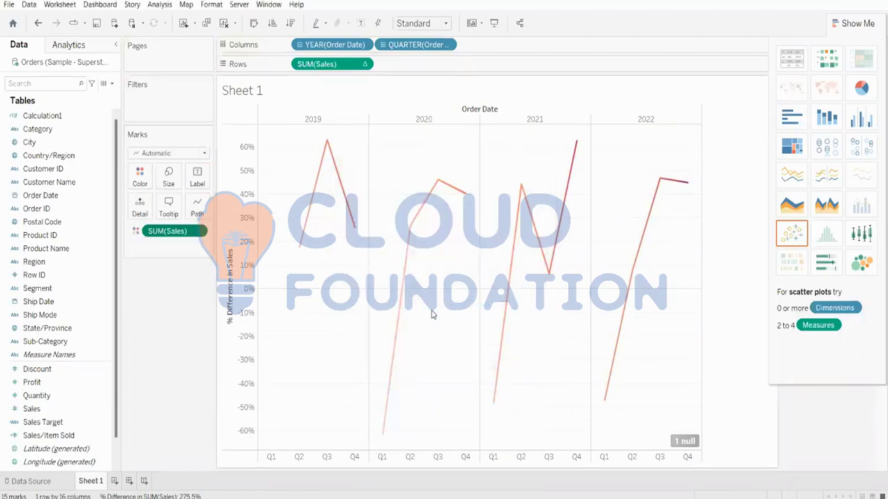
Hide the Show Me chart suggestions to reveal the color legend, and show mark labels on the percent difference lines.
{"action": "left_click", "coordinate": [849, 25]}
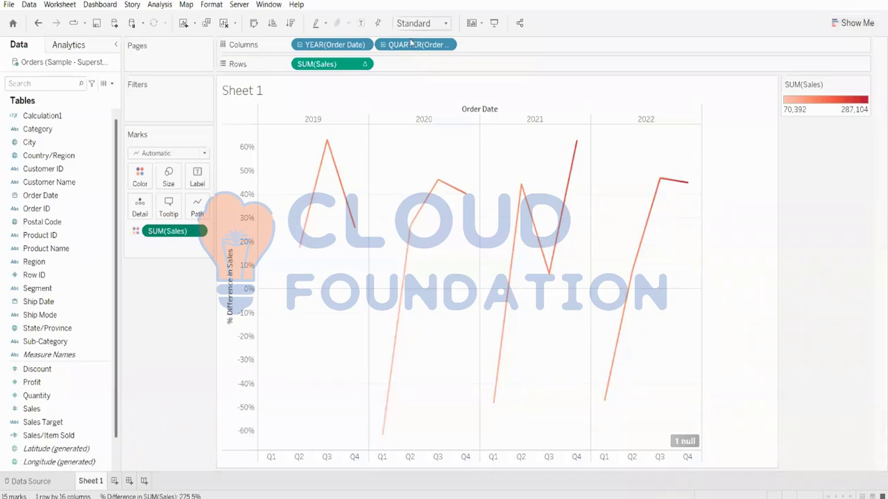
{"action": "left_click", "coordinate": [362, 24]}
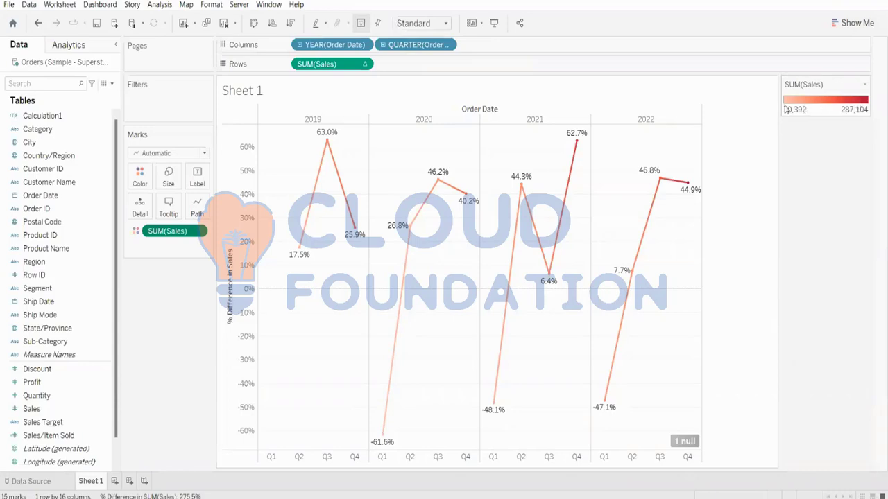
{"action": "mouse_move", "coordinate": [492, 402]}
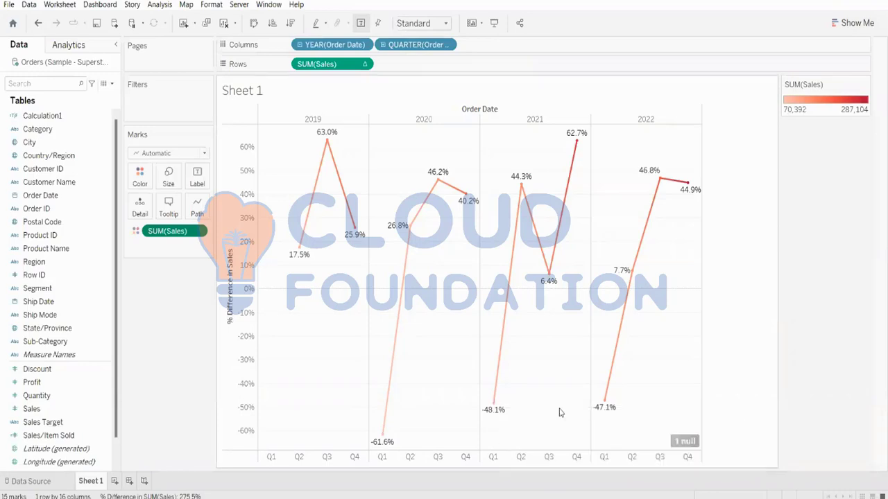
{"action": "mouse_move", "coordinate": [579, 148]}
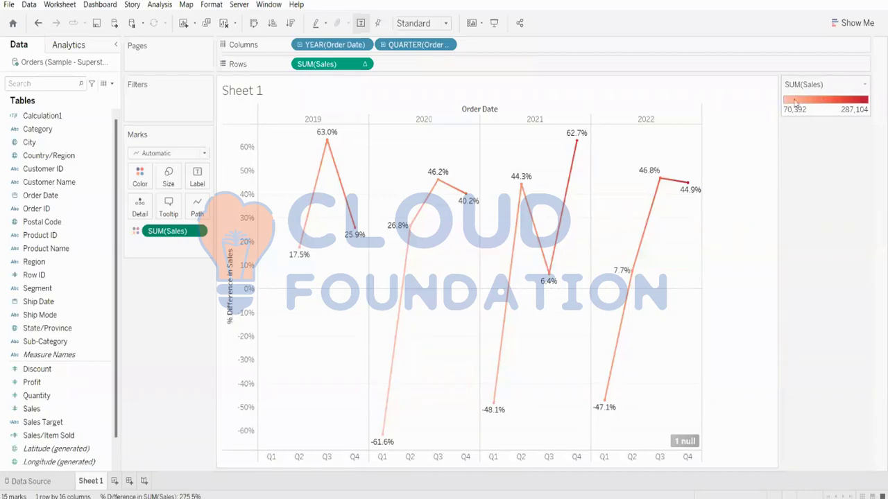
{"action": "mouse_move", "coordinate": [684, 185]}
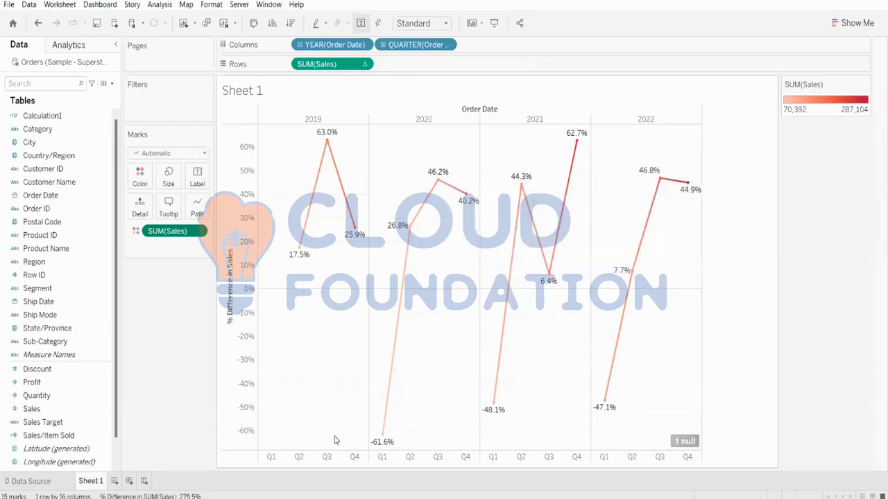
Clear the sheet of the quarterly percent difference chart.
{"action": "mouse_move", "coordinate": [422, 217]}
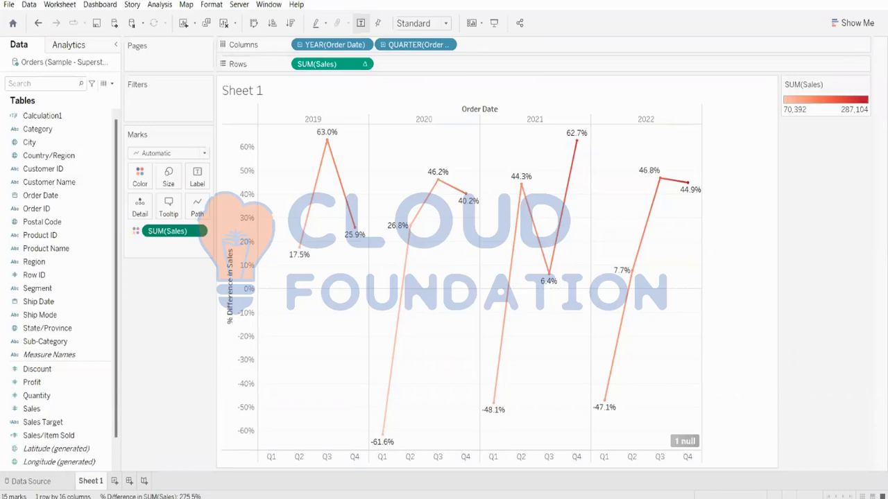
{"action": "left_click", "coordinate": [223, 23]}
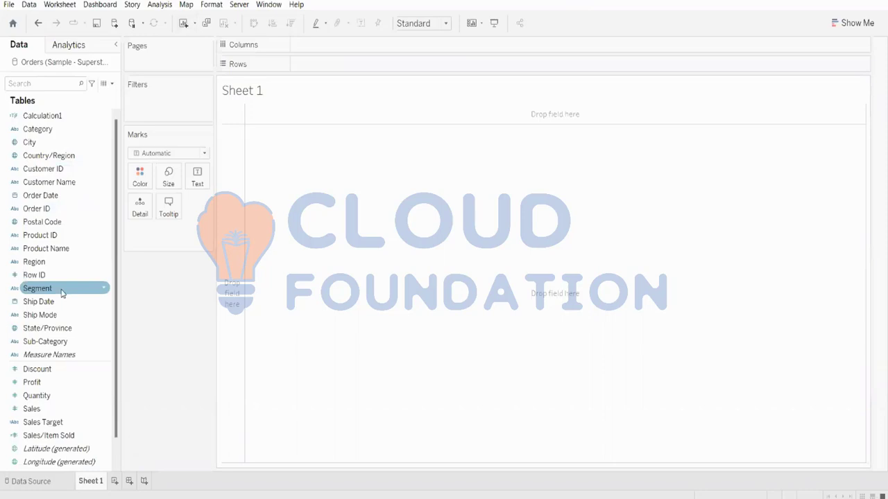
{"action": "left_click_drag", "start_coordinate": [61, 293], "coordinate": [382, 49]}
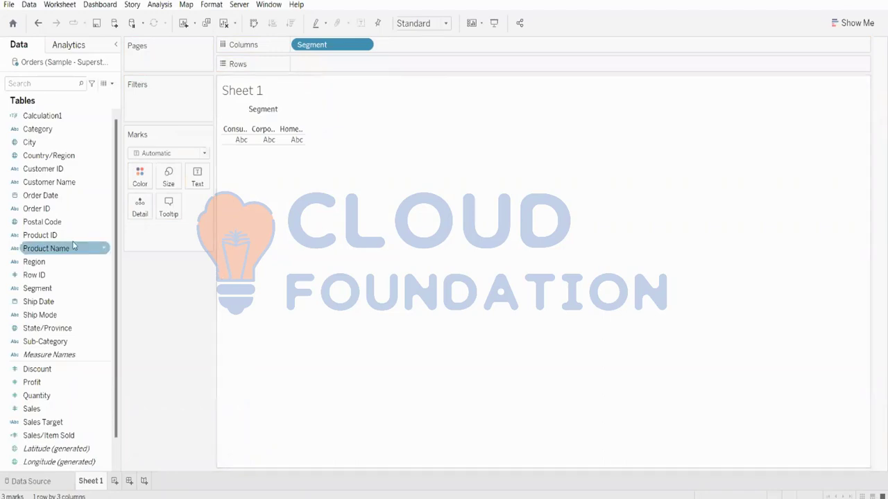
{"action": "left_click_drag", "start_coordinate": [14, 262], "coordinate": [467, 54]}
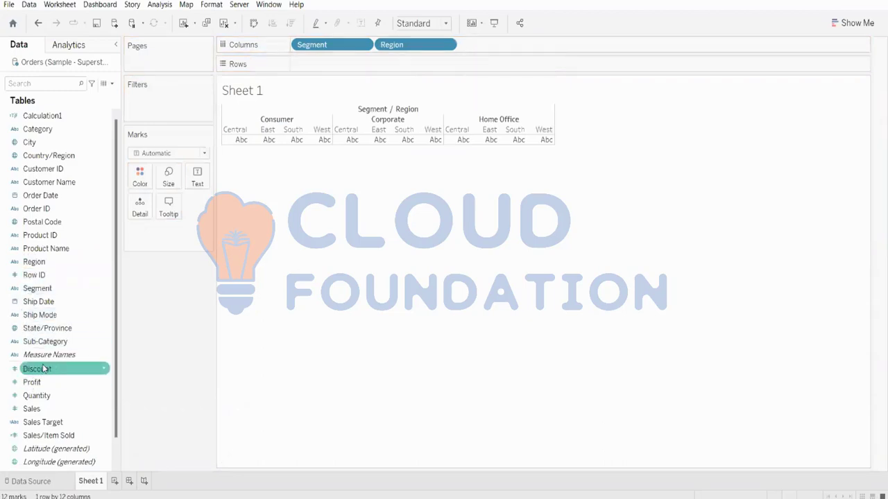
{"action": "left_click_drag", "start_coordinate": [37, 368], "coordinate": [264, 100]}
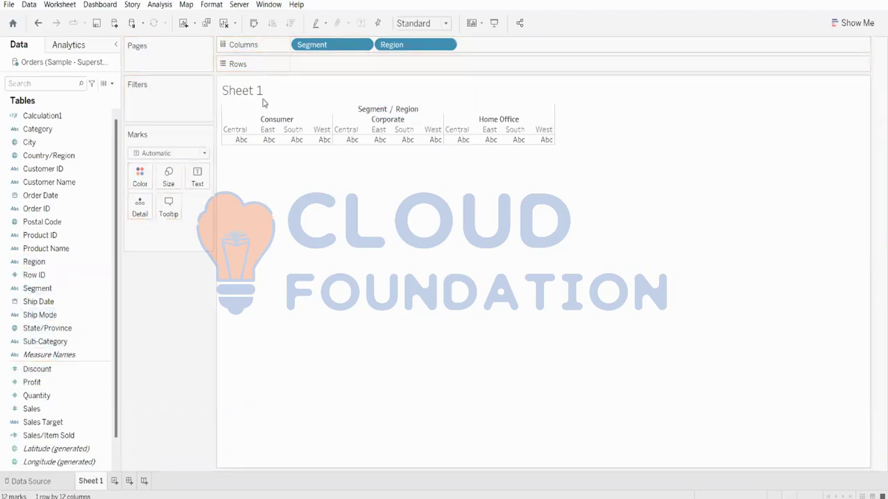
{"action": "left_click_drag", "start_coordinate": [414, 53], "coordinate": [160, 87]}
{"action": "left_click_drag", "start_coordinate": [331, 52], "coordinate": [86, 155]}
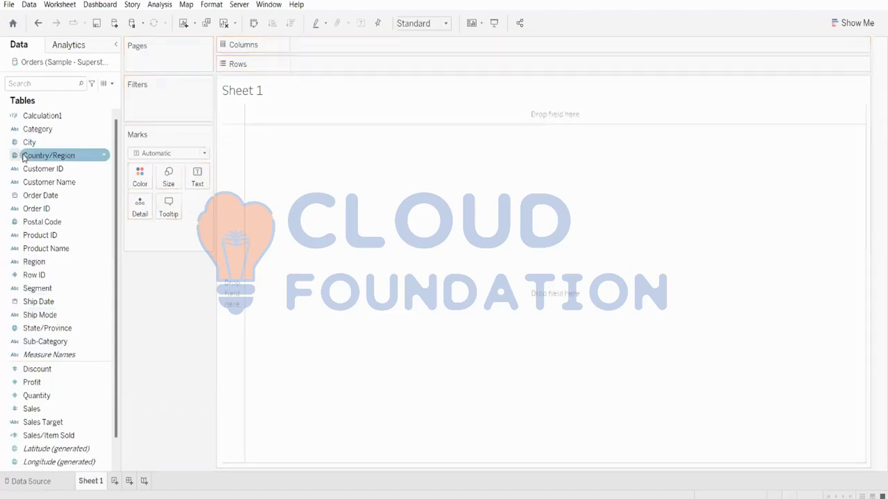
Display the Show Me chart suggestions and place Segment and Region on the columns.
{"action": "left_click", "coordinate": [848, 23]}
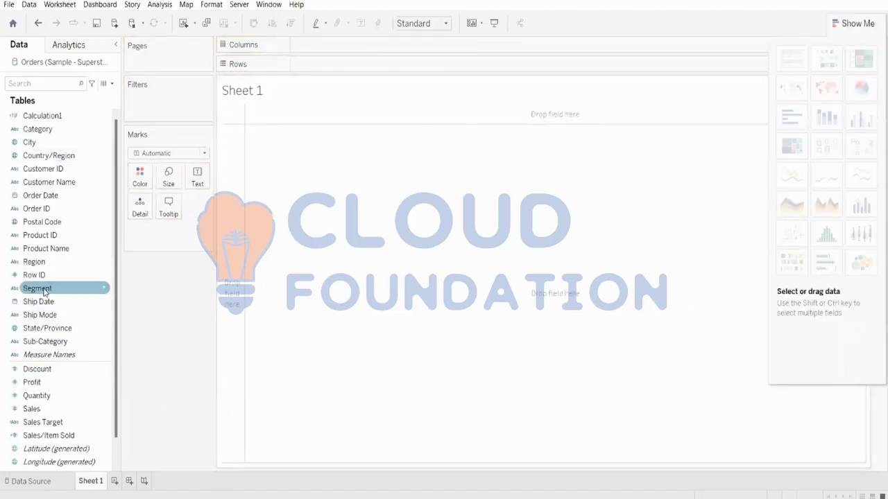
{"action": "left_click_drag", "start_coordinate": [44, 292], "coordinate": [318, 46]}
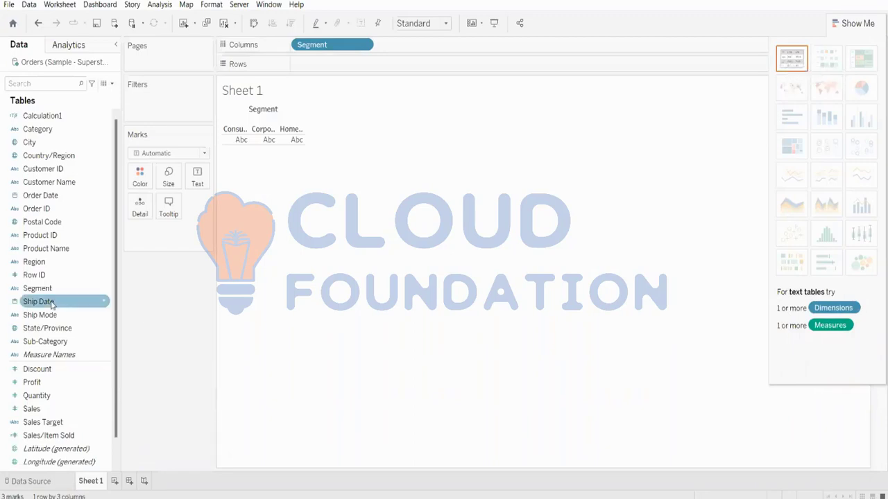
{"action": "left_click_drag", "start_coordinate": [46, 268], "coordinate": [487, 47]}
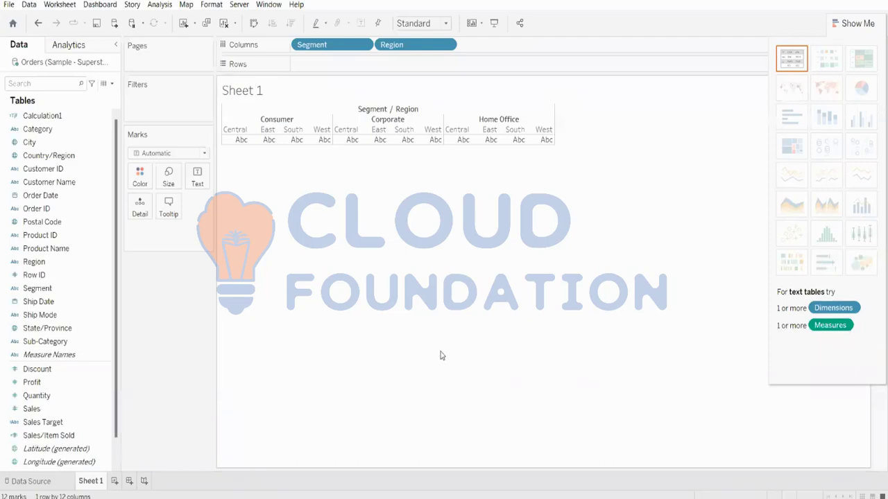
Add the Discount measure to the rows to chart it as bars for each segment and region.
{"action": "left_click", "coordinate": [55, 382]}
{"action": "left_click_drag", "start_coordinate": [58, 374], "coordinate": [337, 66]}
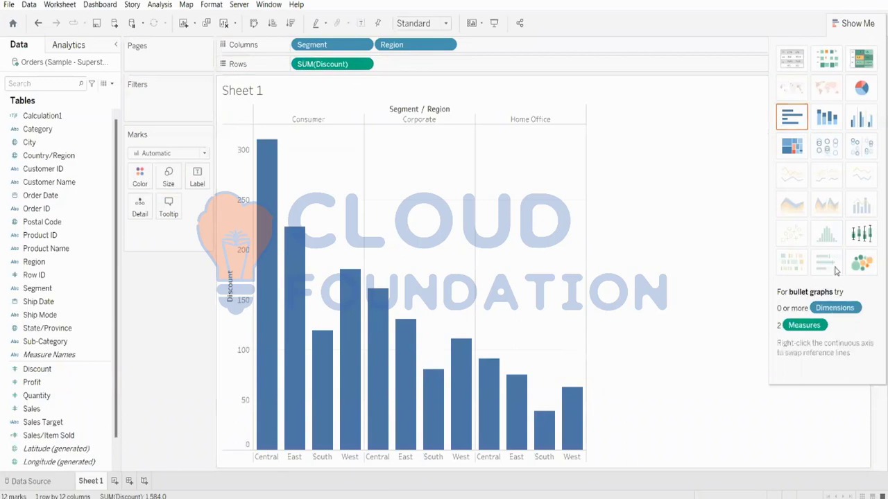
{"action": "left_click_drag", "start_coordinate": [322, 72], "coordinate": [410, 70]}
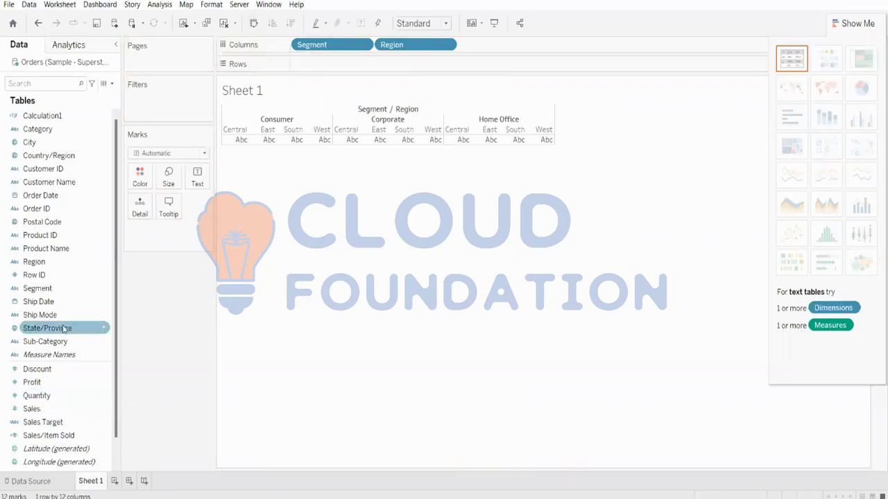
{"action": "left_click_drag", "start_coordinate": [67, 375], "coordinate": [462, 72]}
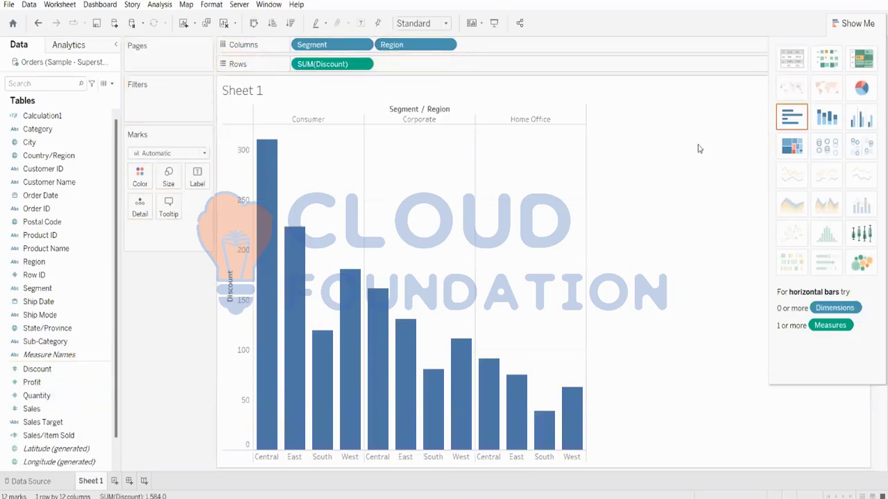